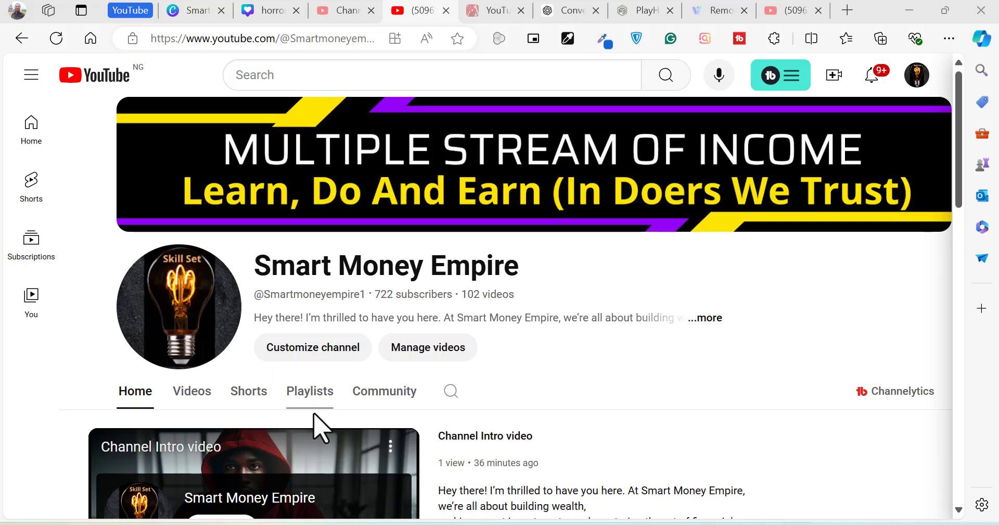
Look over the Smart Money Empire channel page and briefly play the hooded-avatar section of the faceless kids animation video
{"action": "scroll", "coordinate": [307, 390], "scroll_direction": "down", "scroll_amount": 1}
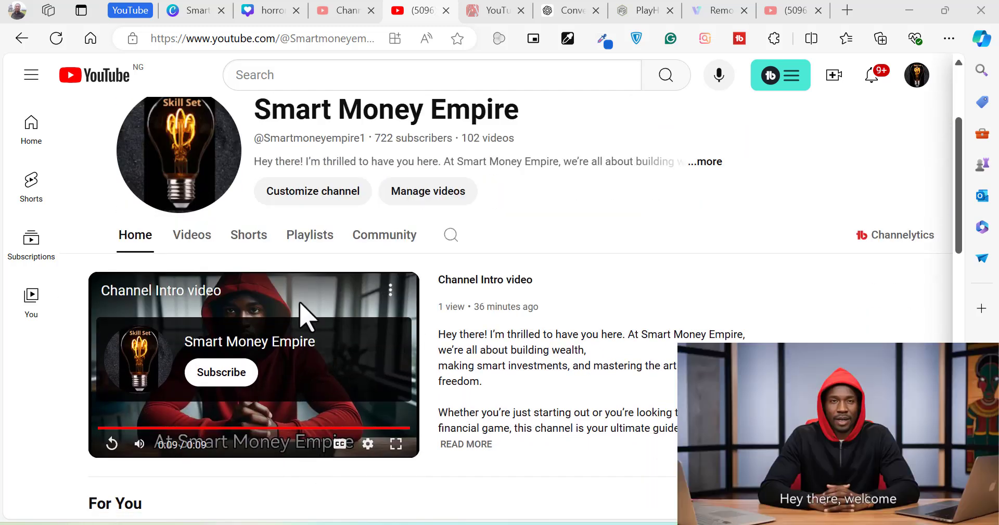
{"action": "scroll", "coordinate": [363, 324], "scroll_direction": "up", "scroll_amount": 3}
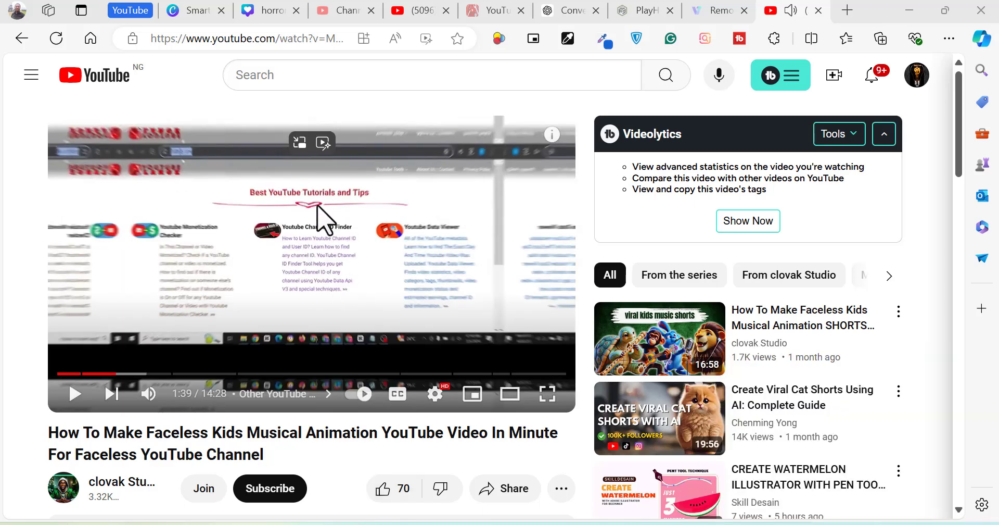
{"action": "scroll", "coordinate": [349, 215], "scroll_direction": "down", "scroll_amount": 1}
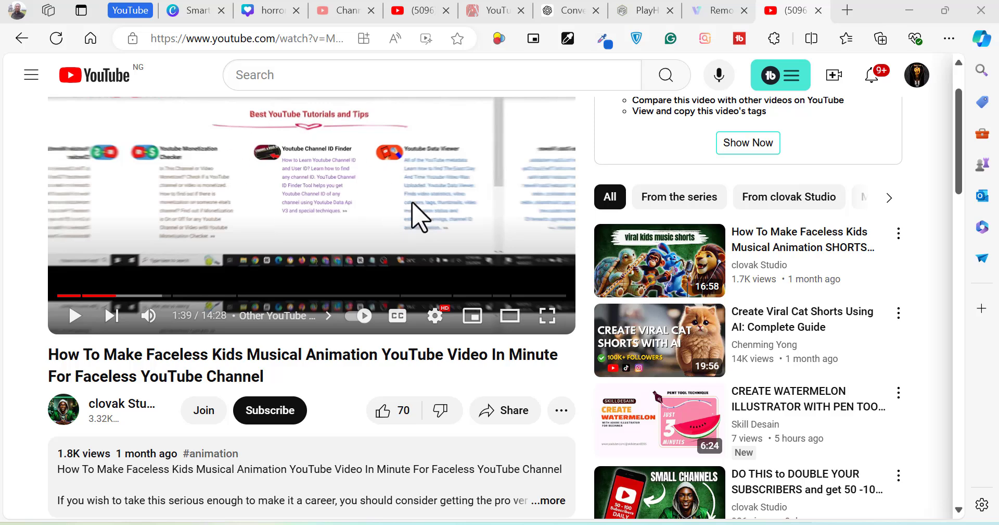
{"action": "scroll", "coordinate": [421, 216], "scroll_direction": "up", "scroll_amount": 1}
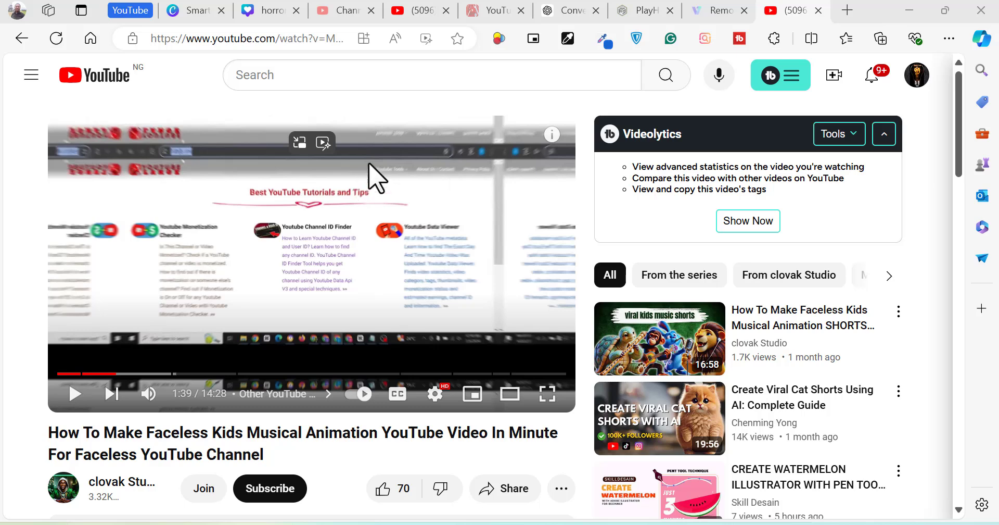
{"action": "left_click", "coordinate": [373, 252]}
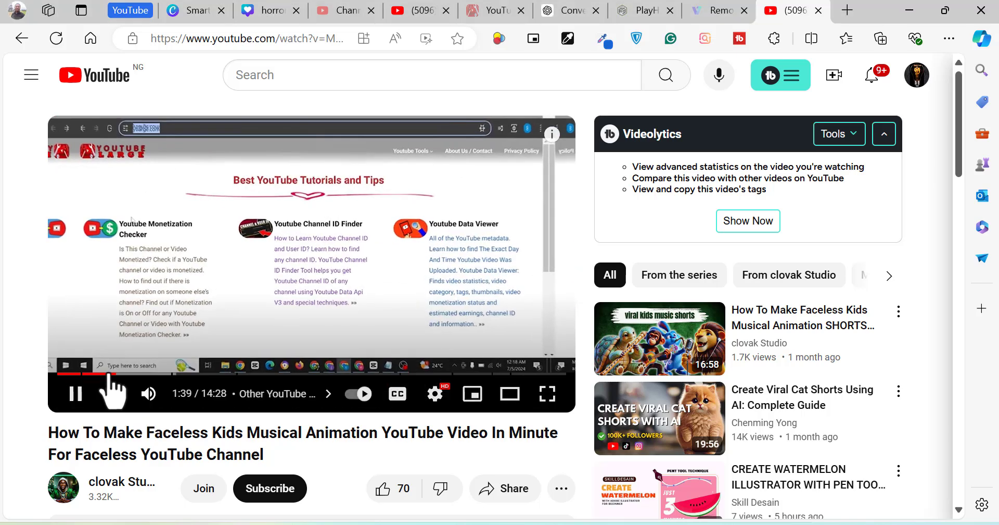
{"action": "left_click", "coordinate": [110, 374]}
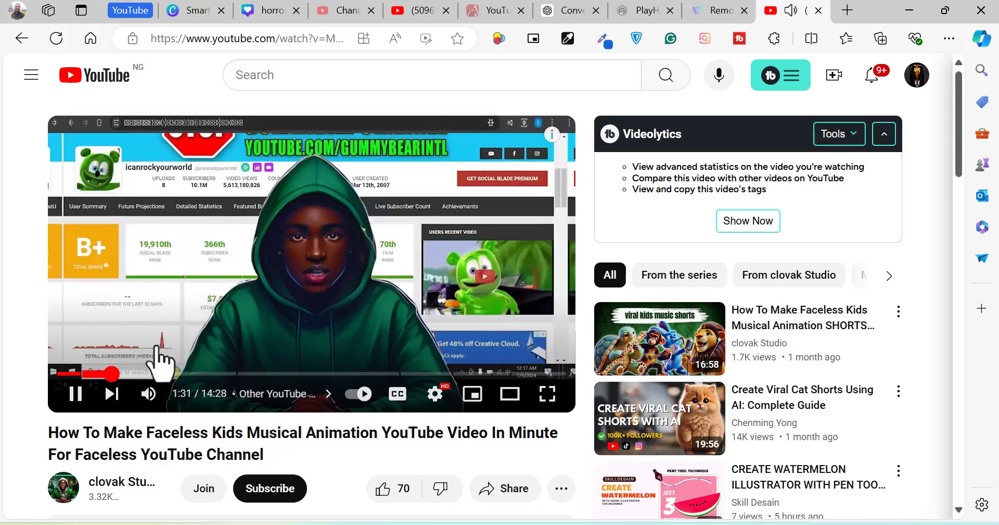
{"action": "left_click", "coordinate": [343, 257]}
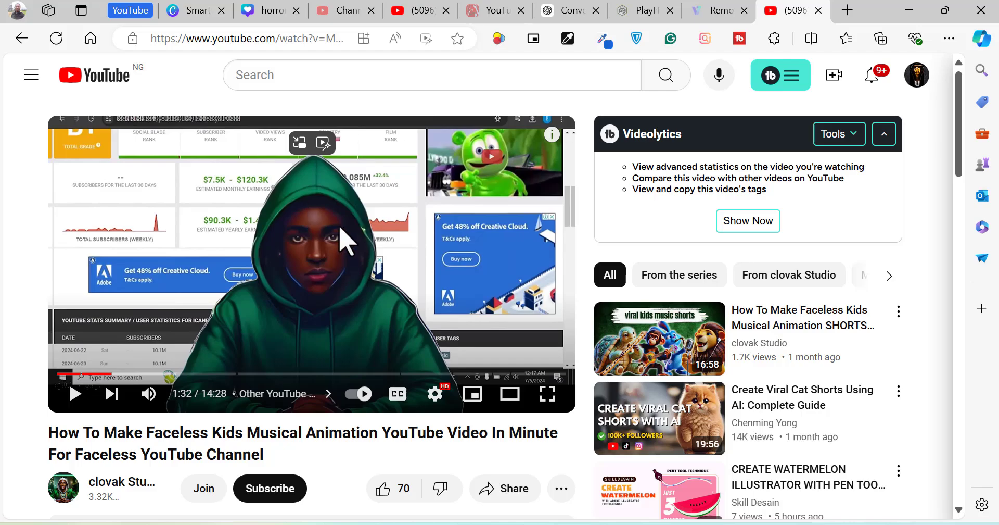
Review the existing welcome script paragraphs in Prompts.txt in Notepad
{"action": "left_click", "coordinate": [521, 458]}
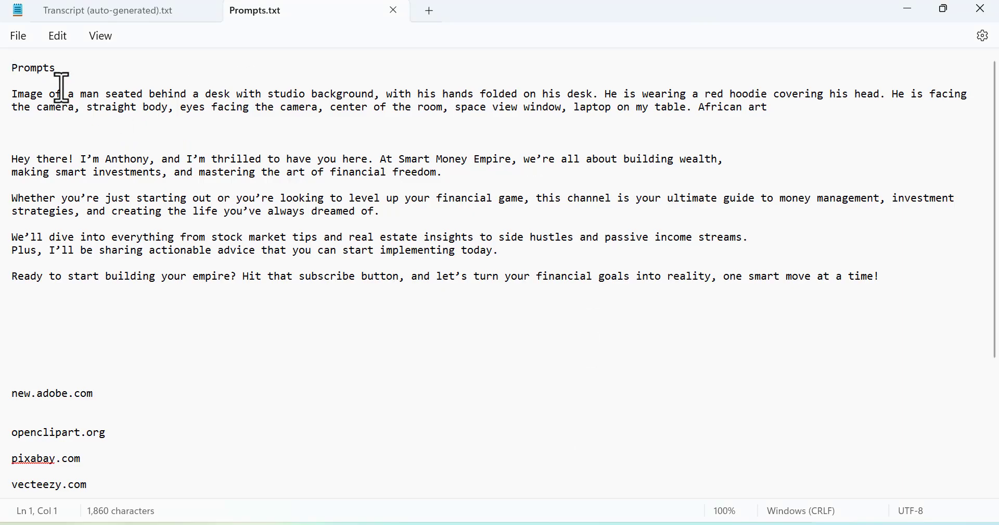
{"action": "left_click_drag", "start_coordinate": [12, 159], "coordinate": [870, 294]}
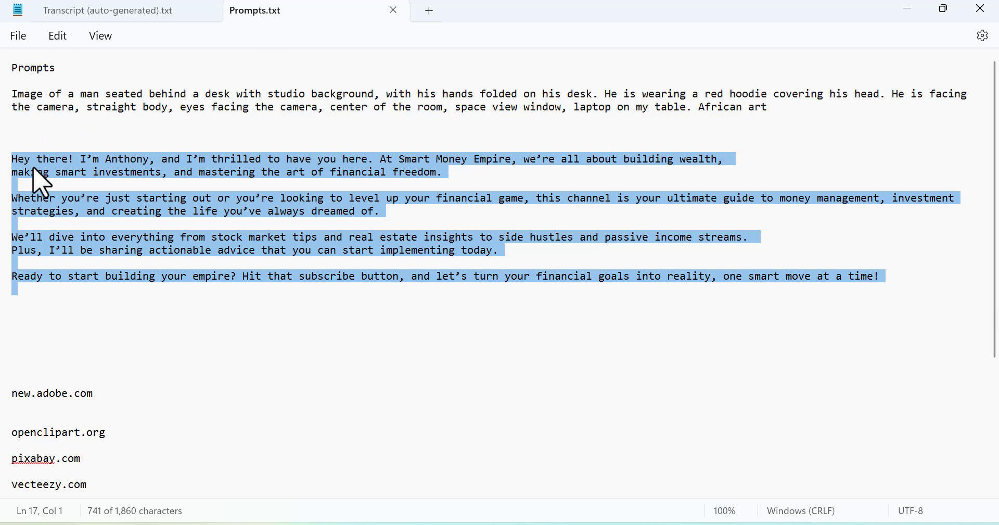
{"action": "left_click", "coordinate": [223, 182]}
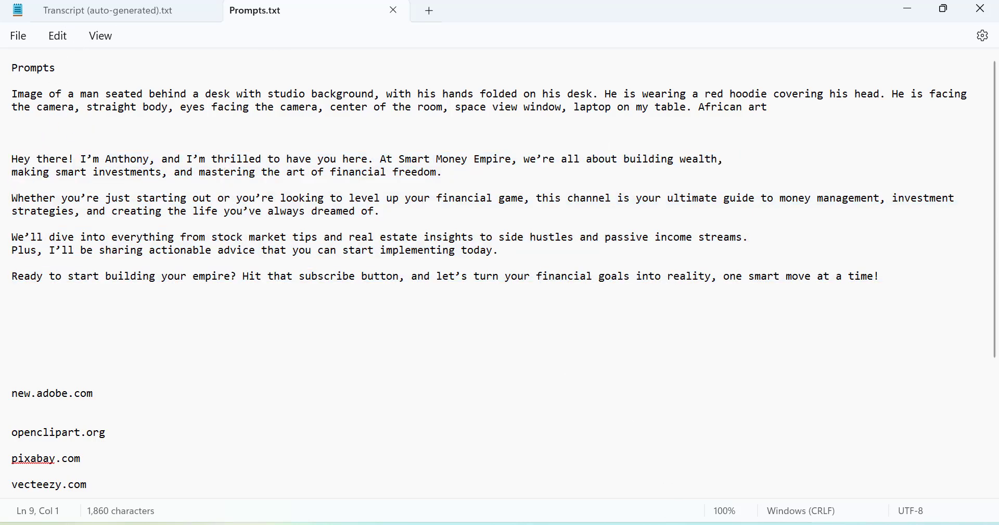
Switch to ChatGPT in the browser and send the greeting "hello"
{"action": "key", "text": "alt+Tab"}
{"action": "left_click", "coordinate": [573, 12]}
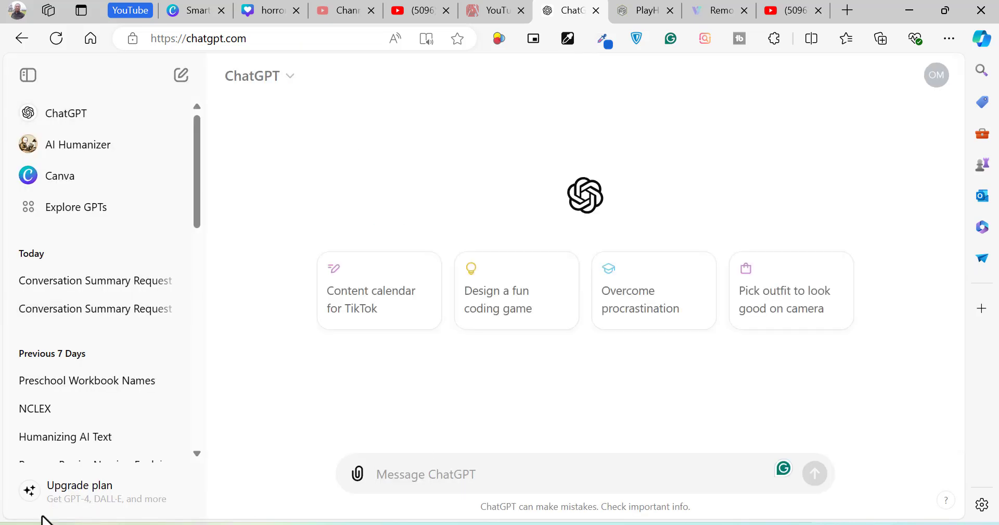
{"action": "left_click", "coordinate": [556, 482]}
{"action": "type", "text": "eh"}
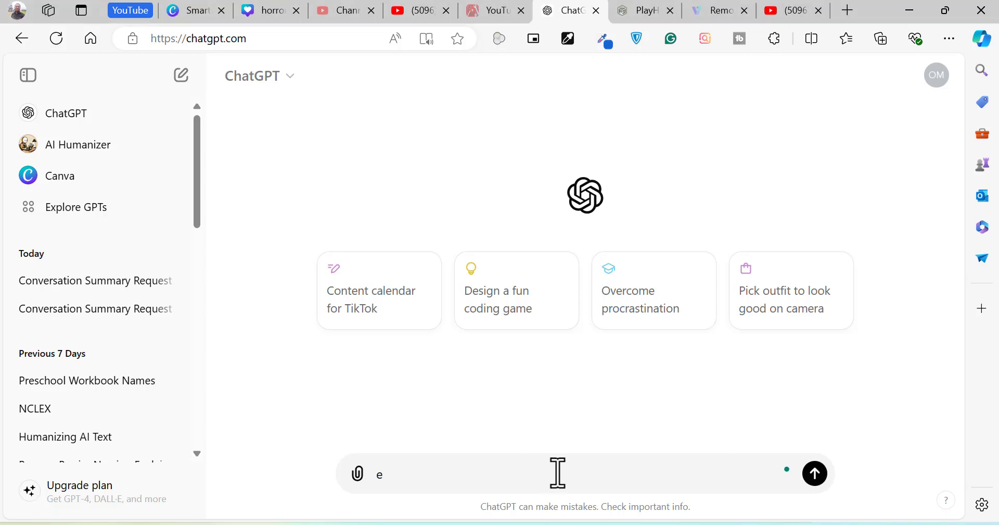
{"action": "key", "text": "BackSpace"}
{"action": "type", "text": "h"}
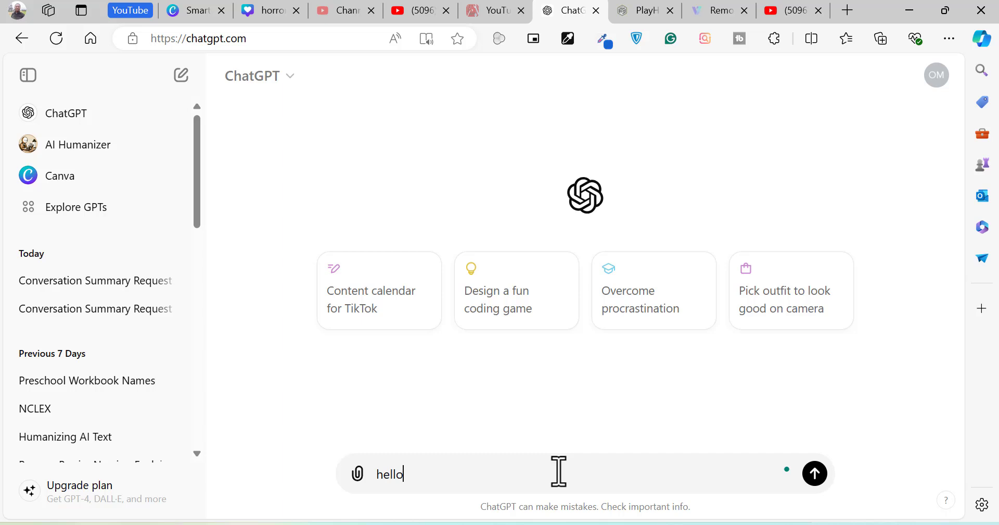
{"action": "type", "text": "ello"}
{"action": "key", "text": "Return"}
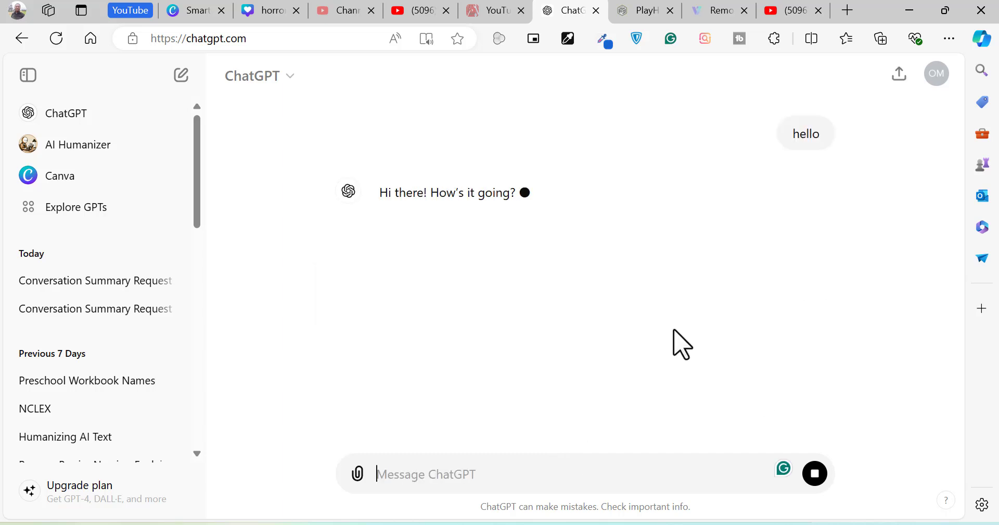
Ask ChatGPT to "Write a short welcome channel script to welcome new subscribers" for Smart Money Empire
{"action": "type", "text": "Write"}
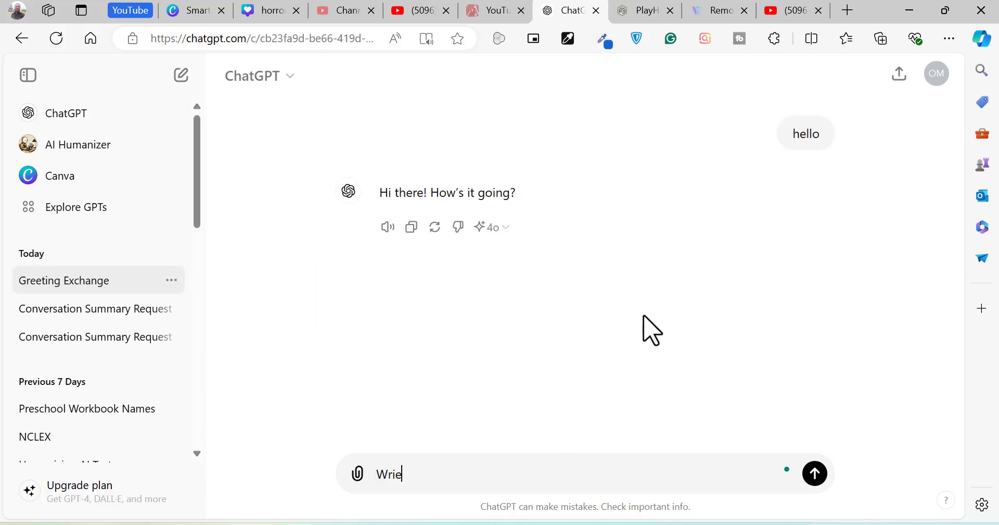
{"action": "type", "text": " a short"}
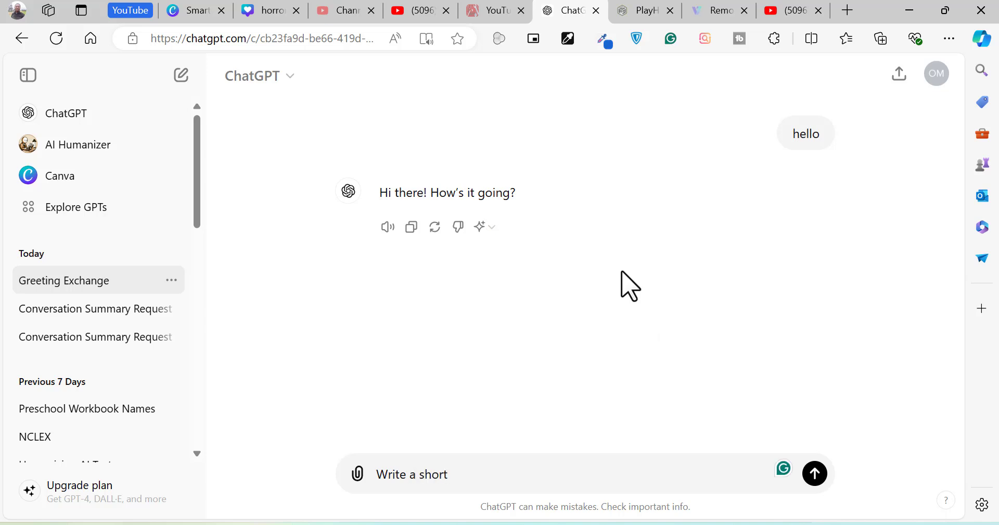
{"action": "type", "text": " welcome channel script to we"}
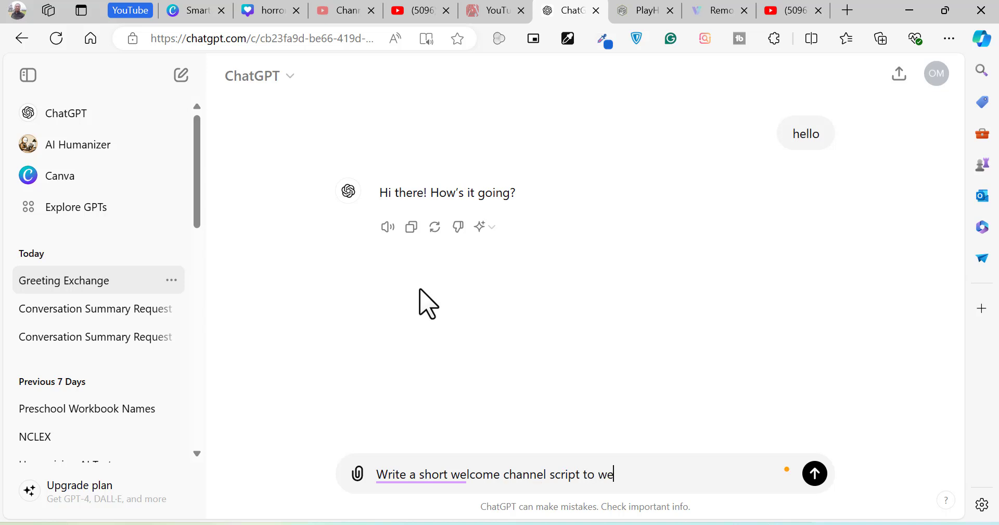
{"action": "type", "text": "new subscribers"}
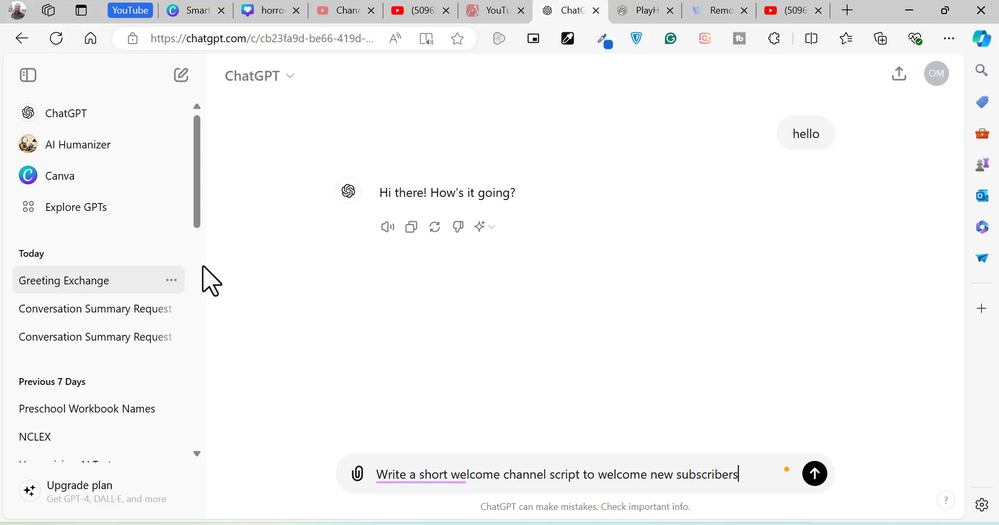
{"action": "key", "text": "Return"}
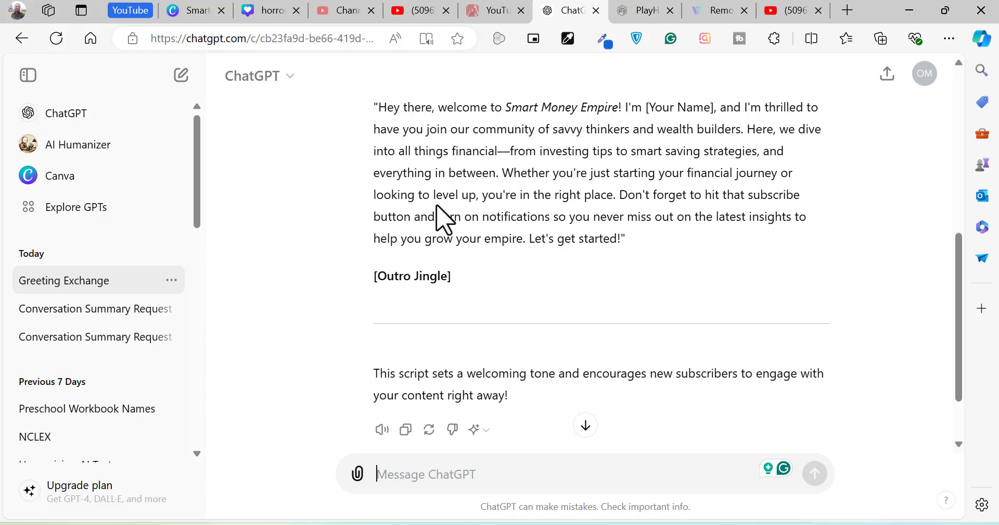
Copy the generated welcome script from ChatGPT and paste it into a new Notepad tab
{"action": "left_click_drag", "start_coordinate": [384, 109], "coordinate": [645, 250]}
{"action": "key", "text": "ctrl+c"}
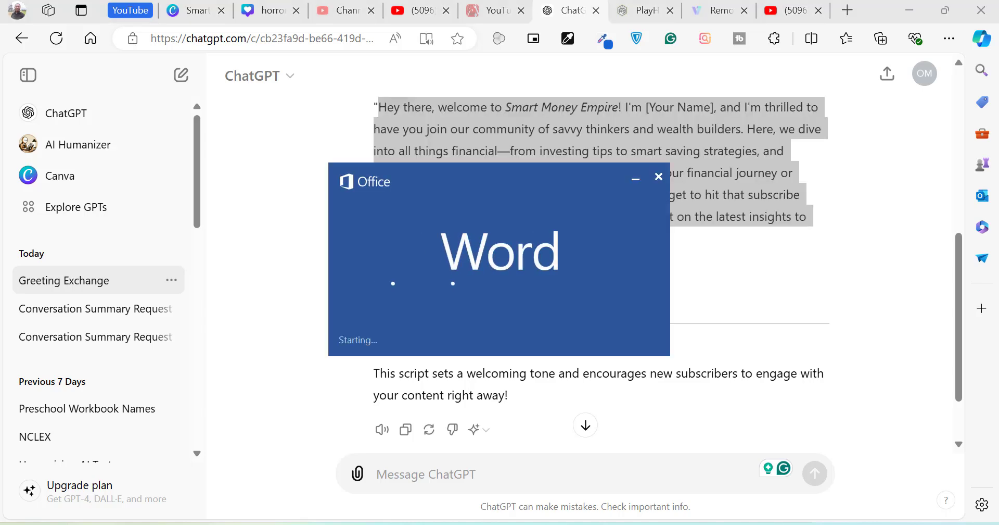
{"action": "key", "text": "alt+Tab"}
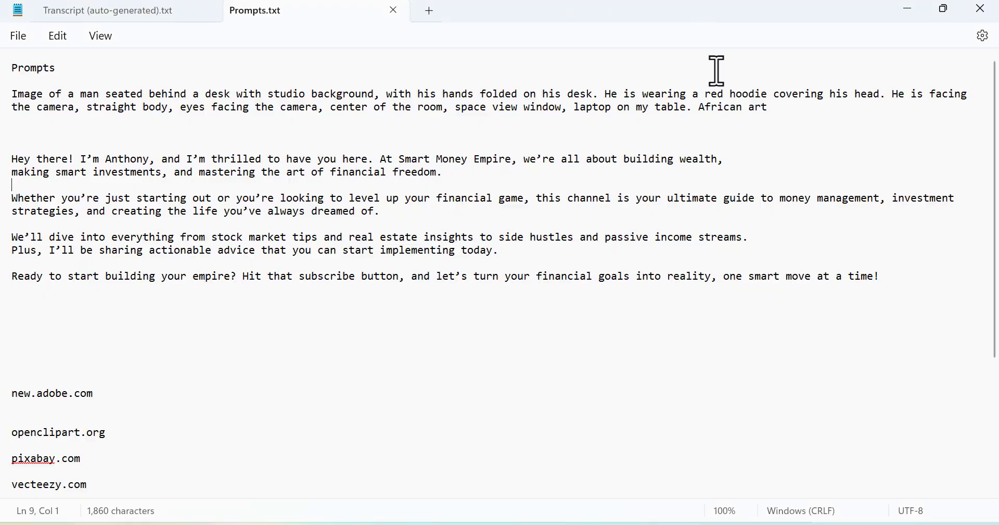
{"action": "left_click", "coordinate": [426, 11]}
{"action": "key", "text": "ctrl+v"}
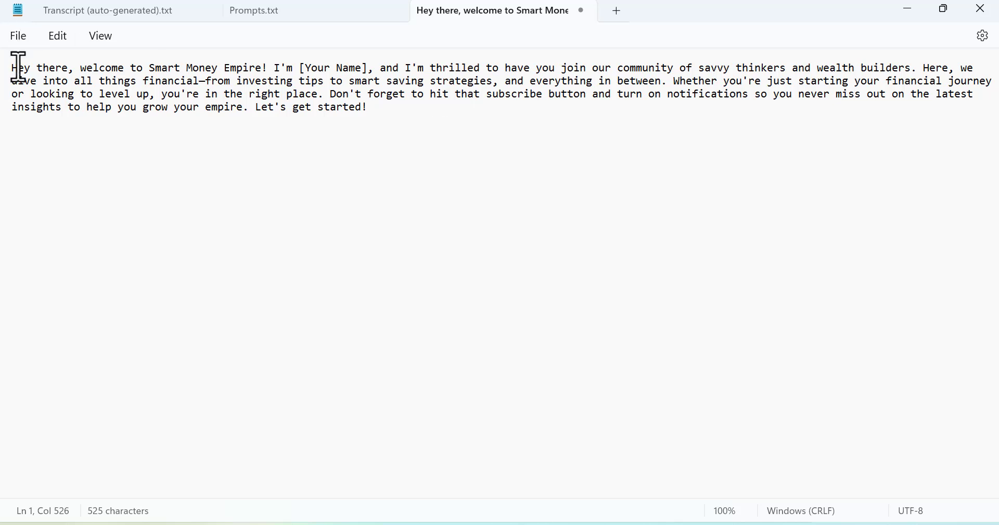
Remove the "[Your Name]" introduction from the first lines so the sentence reads "I'm thrilled to have you join our community"
{"action": "left_click", "coordinate": [369, 72]}
{"action": "key", "text": "BackSpace"}
{"action": "key", "text": "BackSpace"}
{"action": "key", "text": "BackSpace"}
{"action": "key", "text": "BackSpace"}
{"action": "key", "text": "BackSpace"}
{"action": "key", "text": "BackSpace"}
{"action": "key", "text": "BackSpace"}
{"action": "key", "text": "BackSpace"}
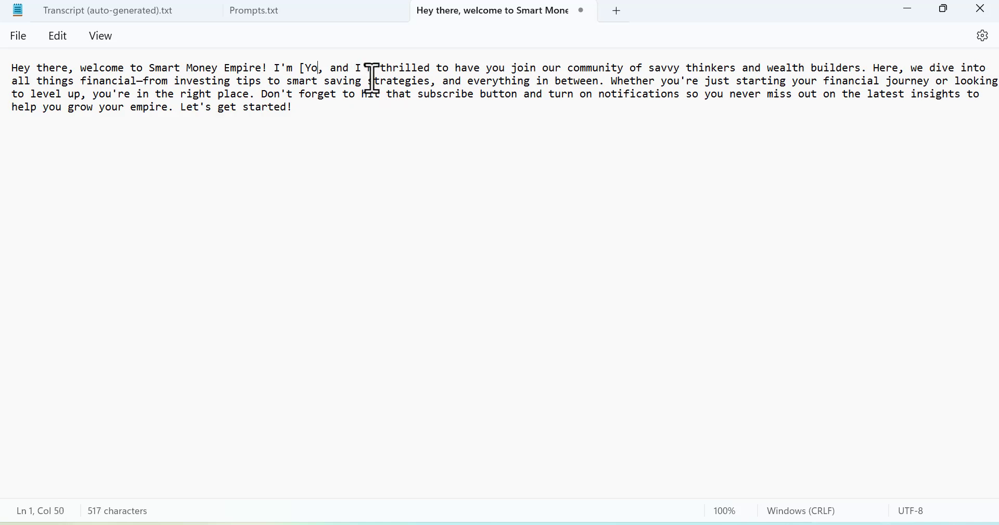
{"action": "key", "text": "BackSpace"}
{"action": "key", "text": "BackSpace"}
{"action": "key", "text": "BackSpace"}
{"action": "key", "text": "BackSpace"}
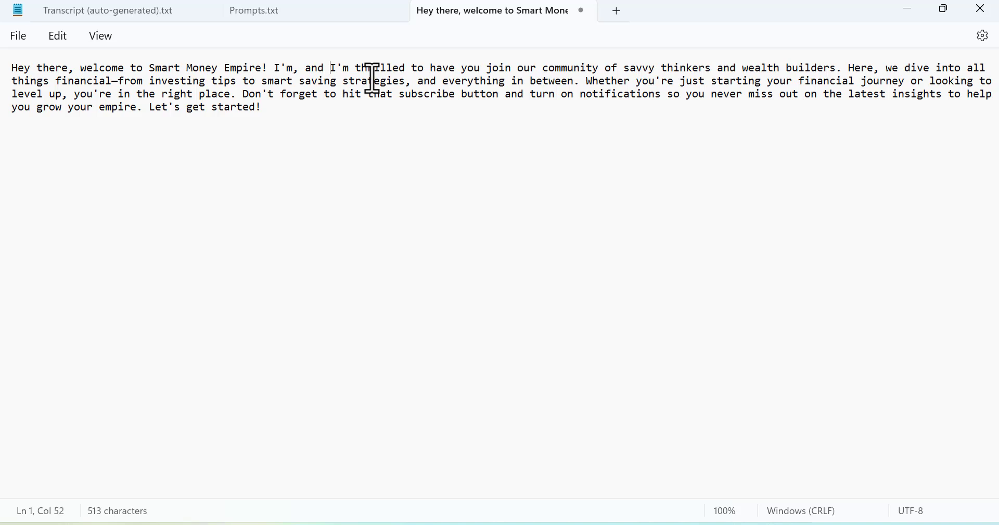
{"action": "key", "text": "BackSpace"}
{"action": "key", "text": "BackSpace"}
{"action": "key", "text": "BackSpace"}
{"action": "key", "text": "BackSpace"}
{"action": "key", "text": "BackSpace"}
{"action": "key", "text": "BackSpace"}
{"action": "key", "text": "BackSpace"}
{"action": "key", "text": "BackSpace"}
{"action": "key", "text": "BackSpace"}
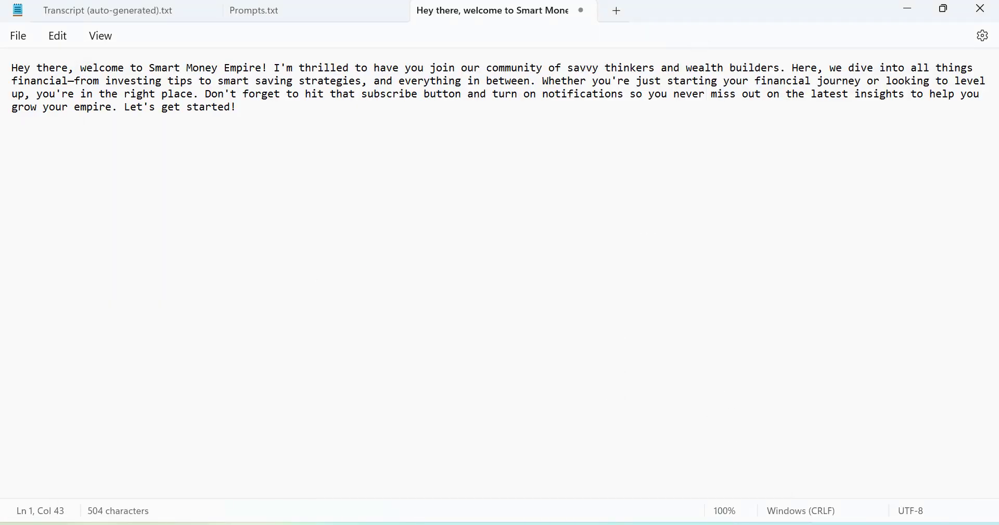
Switch back to the browser and open a new tab
{"action": "left_click", "coordinate": [613, 522]}
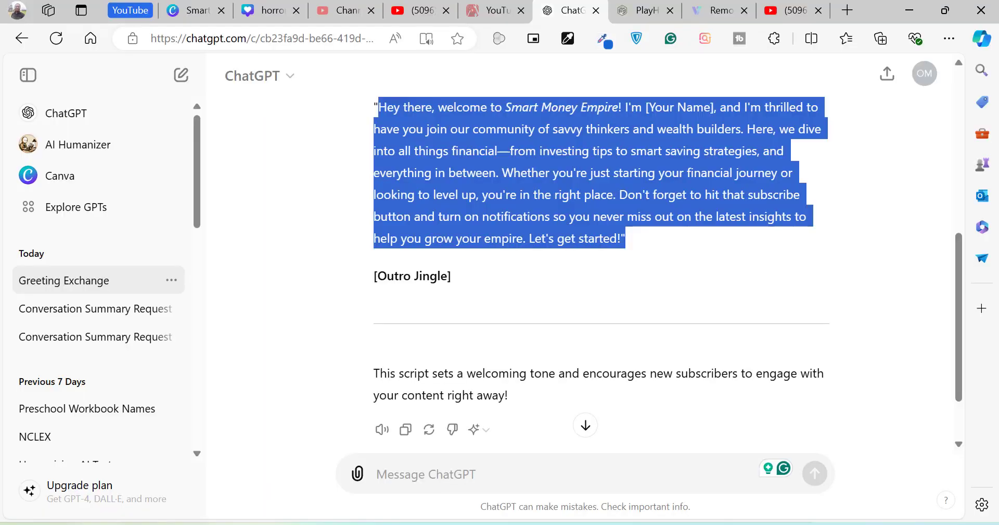
{"action": "left_click", "coordinate": [847, 11]}
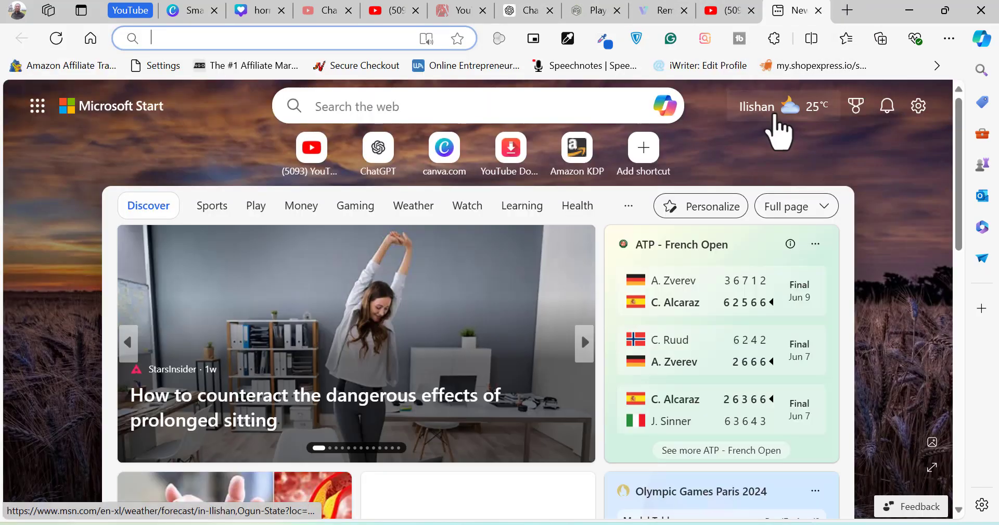
Copy the image prompt about the man in a red hoodie from Prompts.txt and paste it into a blank Word document
{"action": "left_click_drag", "start_coordinate": [12, 94], "coordinate": [783, 128]}
{"action": "key", "text": "ctrl+c"}
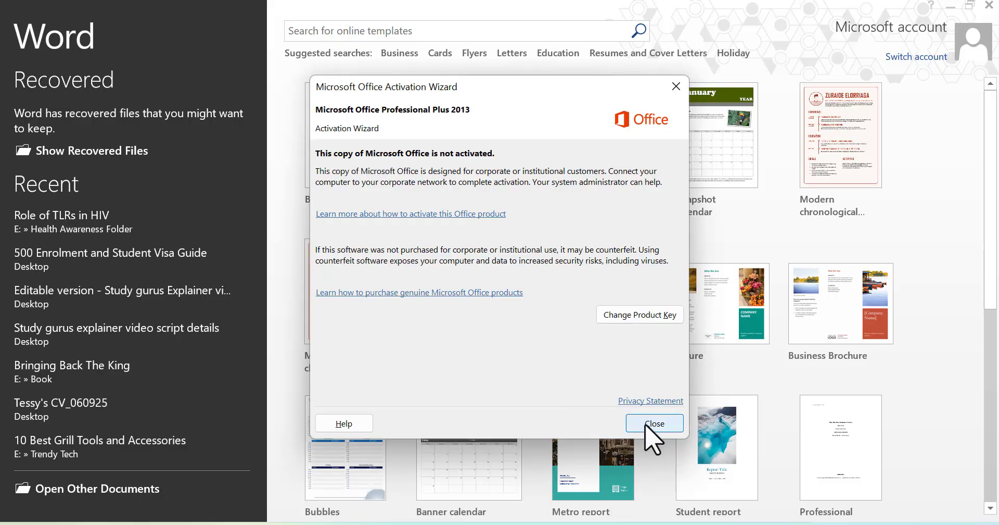
{"action": "left_click", "coordinate": [648, 420]}
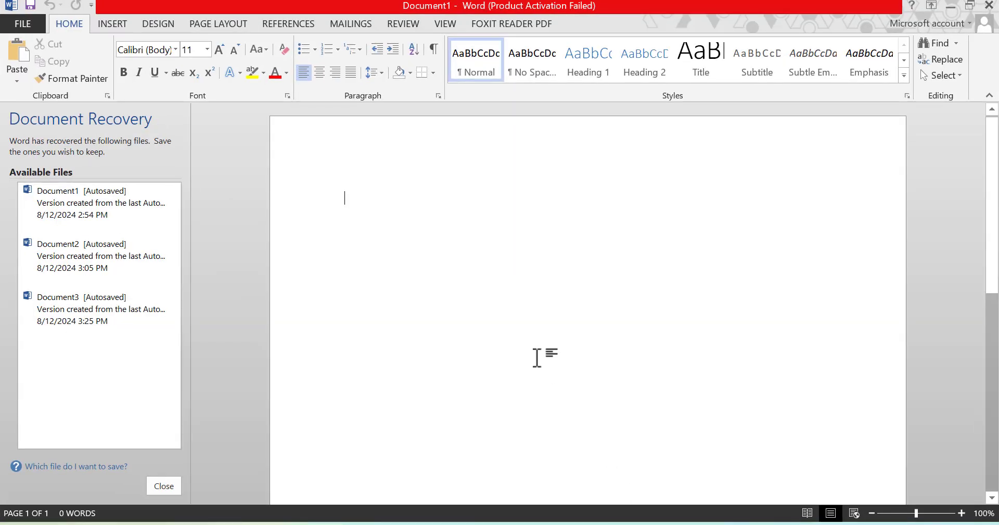
{"action": "key", "text": "ctrl+v"}
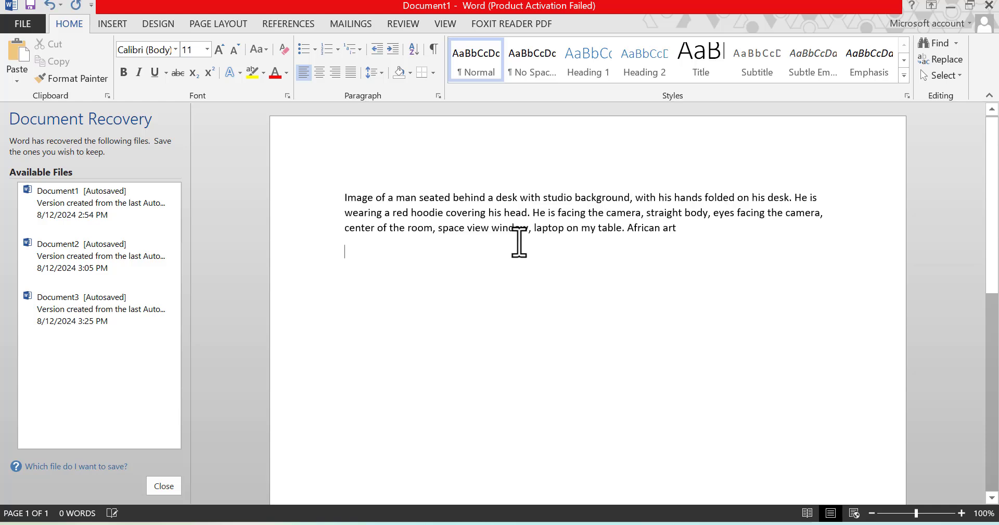
Close the Document Recovery pane and remove the recovered files
{"action": "left_click", "coordinate": [163, 485]}
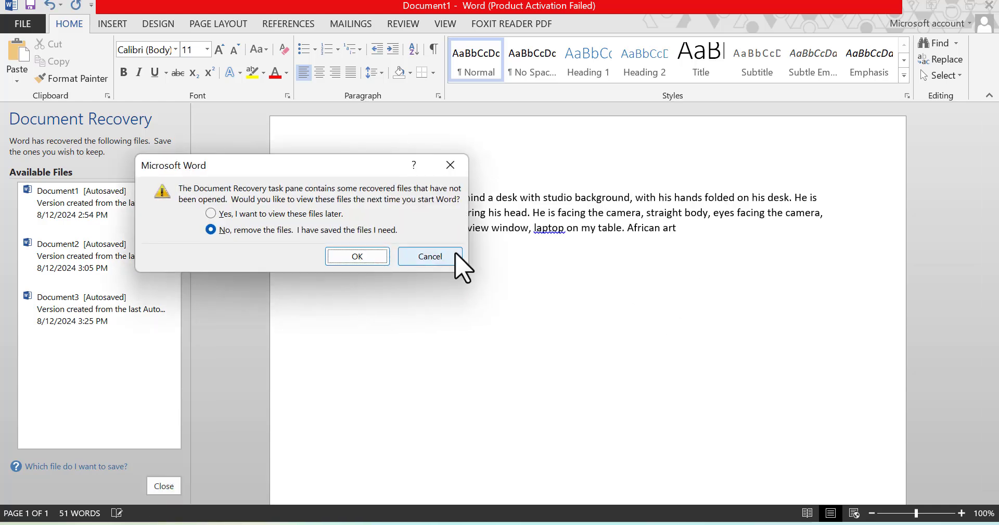
{"action": "left_click", "coordinate": [353, 260]}
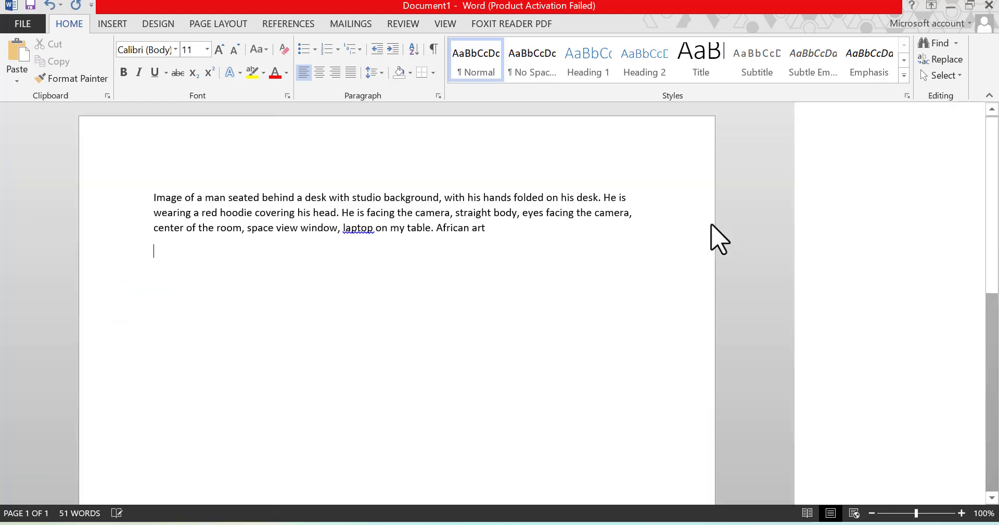
Justify all the text of the pasted image prompt
{"action": "key", "text": "BackSpace"}
{"action": "key", "text": "ctrl+a"}
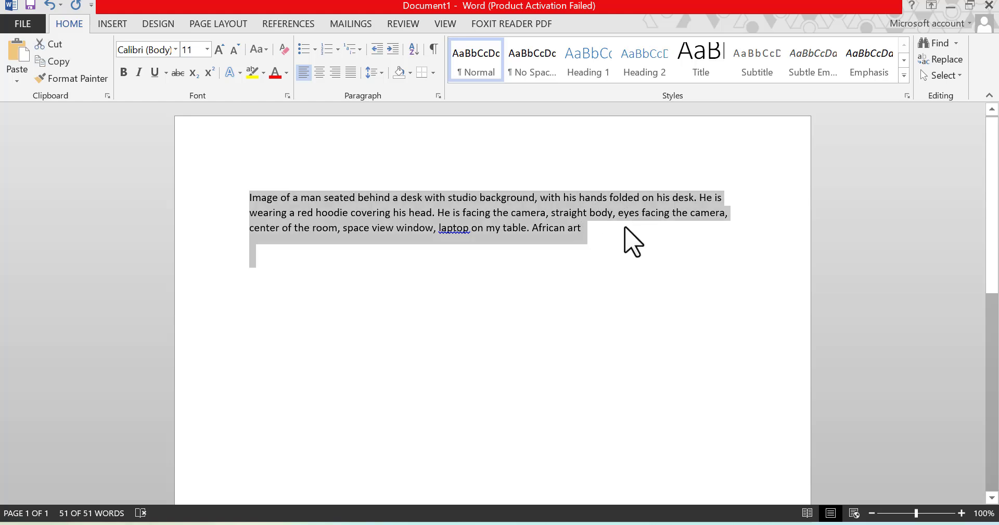
{"action": "left_click", "coordinate": [751, 250]}
{"action": "key", "text": "ctrl+a"}
{"action": "key", "text": "ctrl+j"}
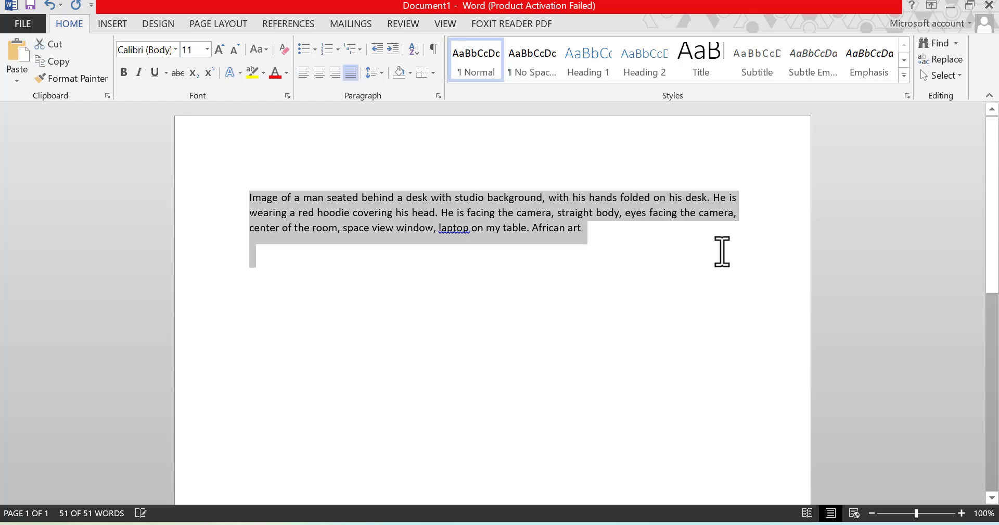
{"action": "left_click", "coordinate": [682, 248]}
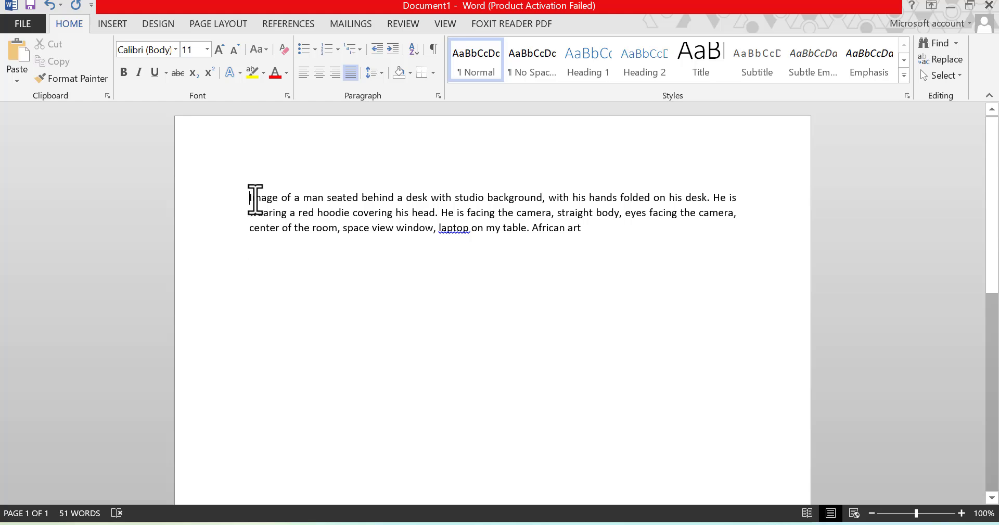
Copy the whole image prompt in the Word document and format it as bold 16 pt text
{"action": "left_click_drag", "start_coordinate": [255, 199], "coordinate": [221, 190]}
{"action": "key", "text": "ctrl+c"}
{"action": "left_click", "coordinate": [574, 239]}
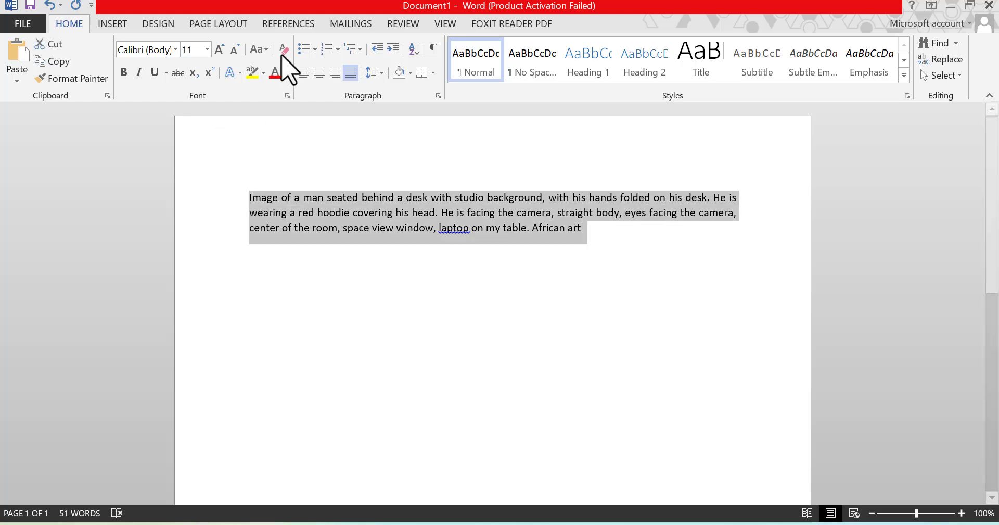
{"action": "left_click", "coordinate": [214, 52]}
{"action": "left_click", "coordinate": [214, 53]}
{"action": "left_click", "coordinate": [213, 52]}
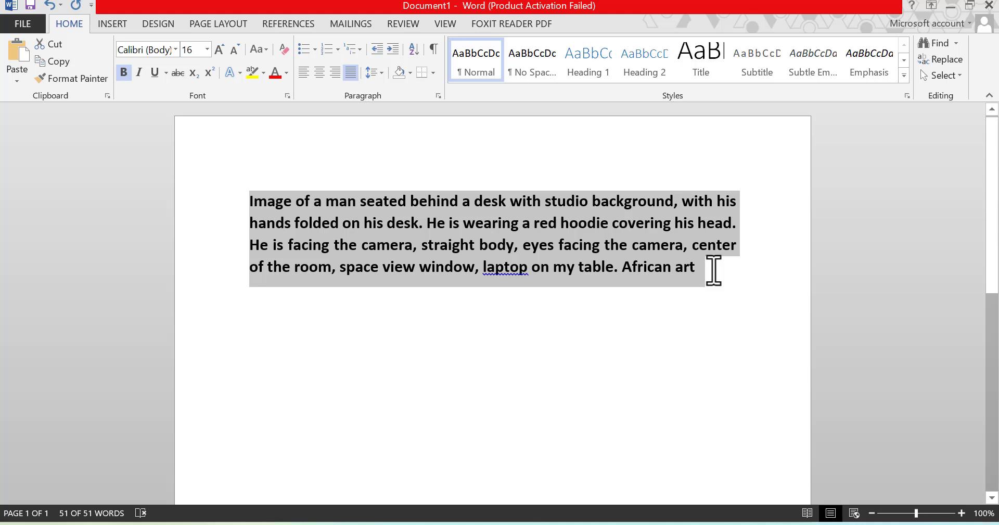
{"action": "left_click", "coordinate": [714, 270]}
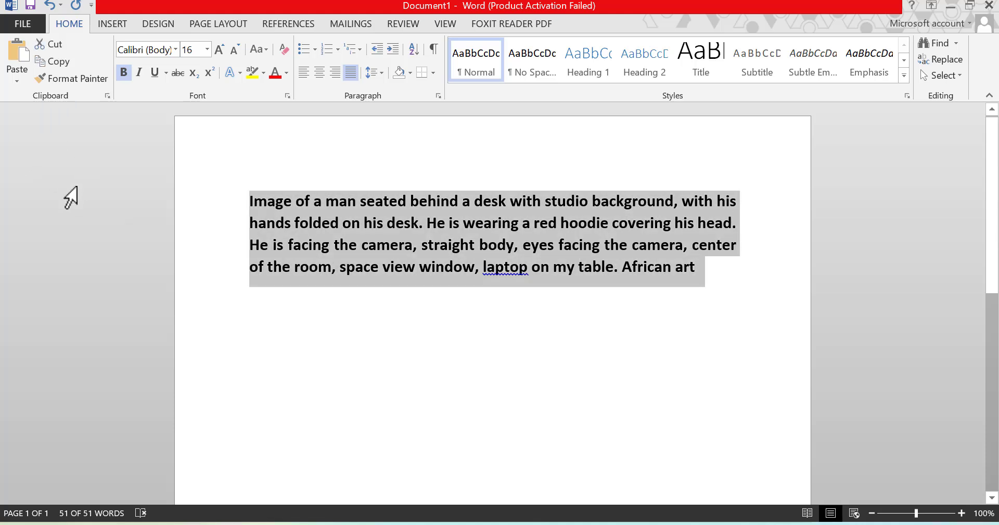
{"action": "key", "text": "ctrl+shift+period"}
Switch to the browser and create images in Copilot Designer from the copied prompt about the man at a desk
{"action": "key", "text": "alt+Tab"}
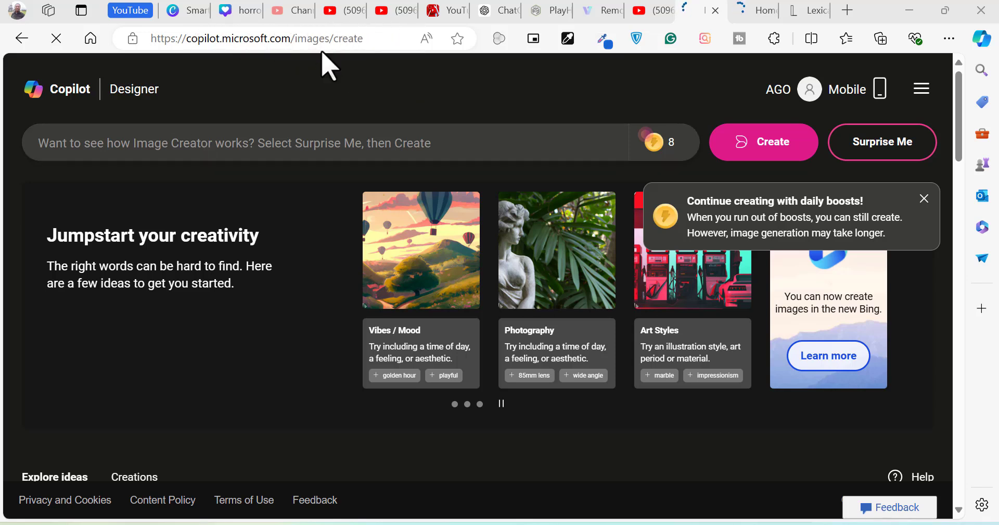
{"action": "left_click", "coordinate": [337, 145]}
{"action": "key", "text": "ctrl+v"}
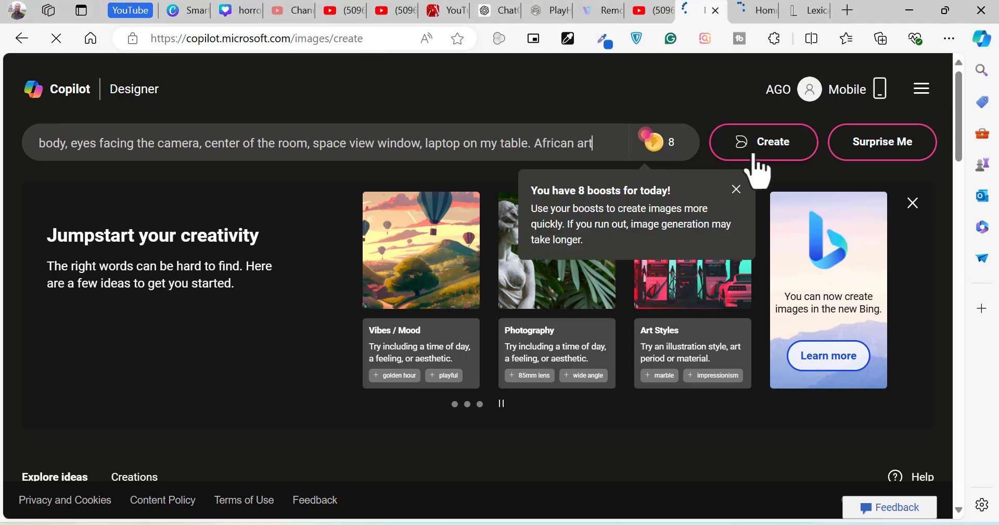
{"action": "left_click", "coordinate": [717, 152]}
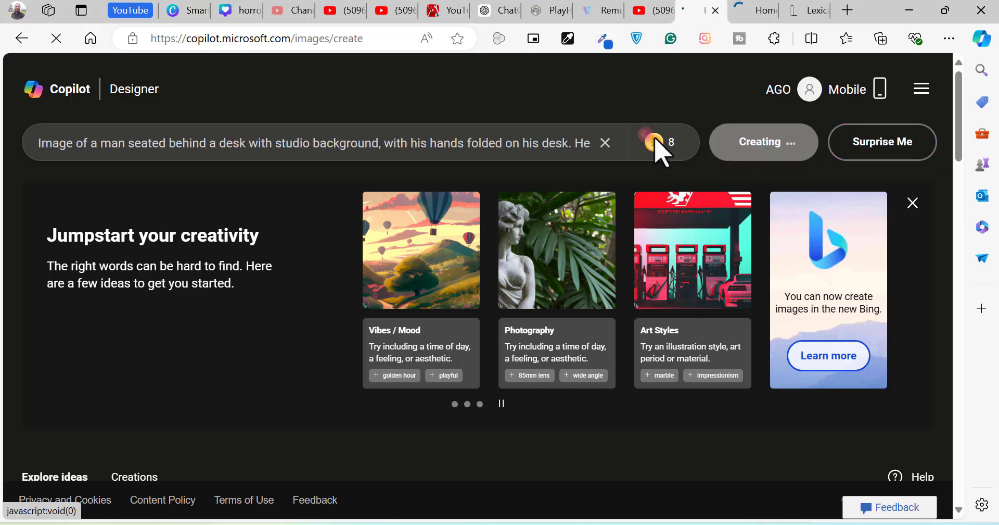
{"action": "mouse_move", "coordinate": [667, 150]}
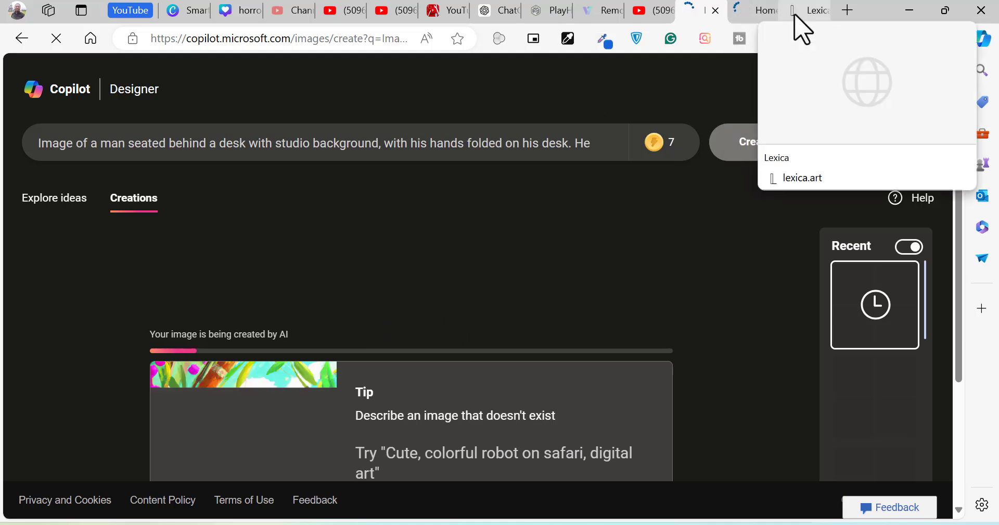
Search Lexica with the same image prompt
{"action": "left_click", "coordinate": [801, 12]}
{"action": "key", "text": "ctrl+v"}
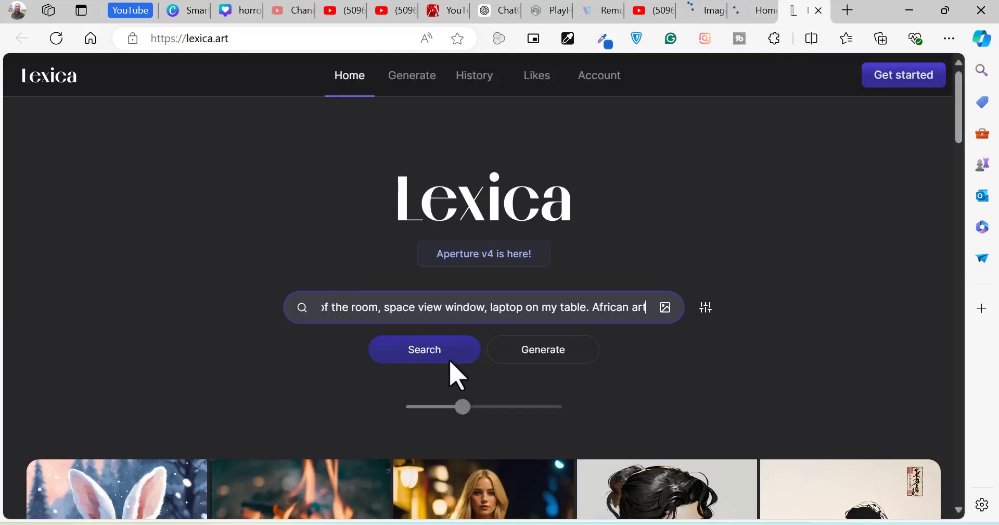
{"action": "left_click", "coordinate": [432, 348]}
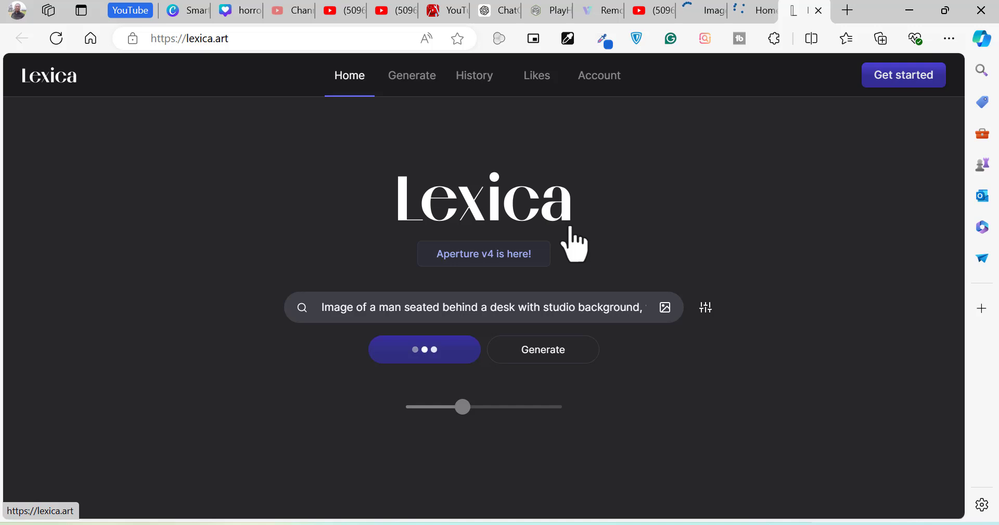
Switch to Leonardo.Ai, dismiss the What's New notice and accept the Terms of Service
{"action": "left_click", "coordinate": [732, 11]}
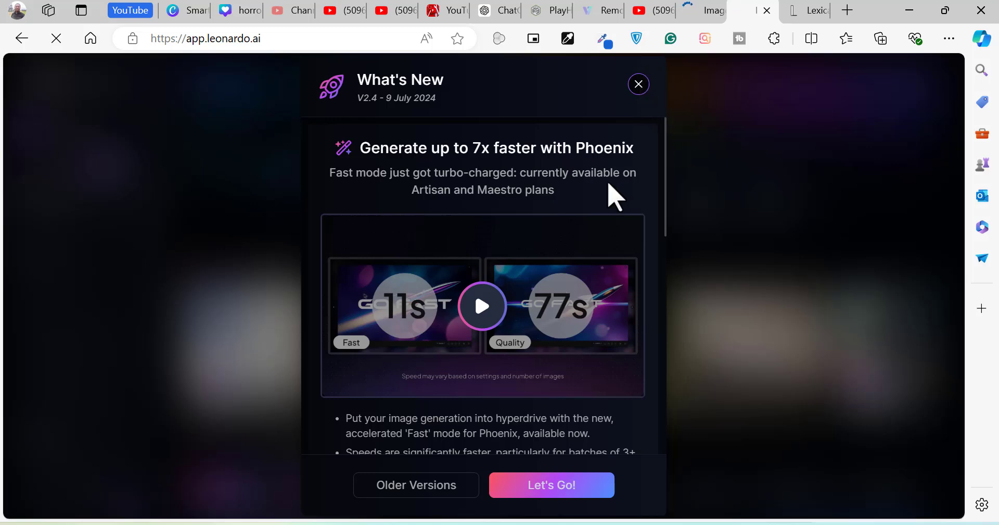
{"action": "key", "text": "Escape"}
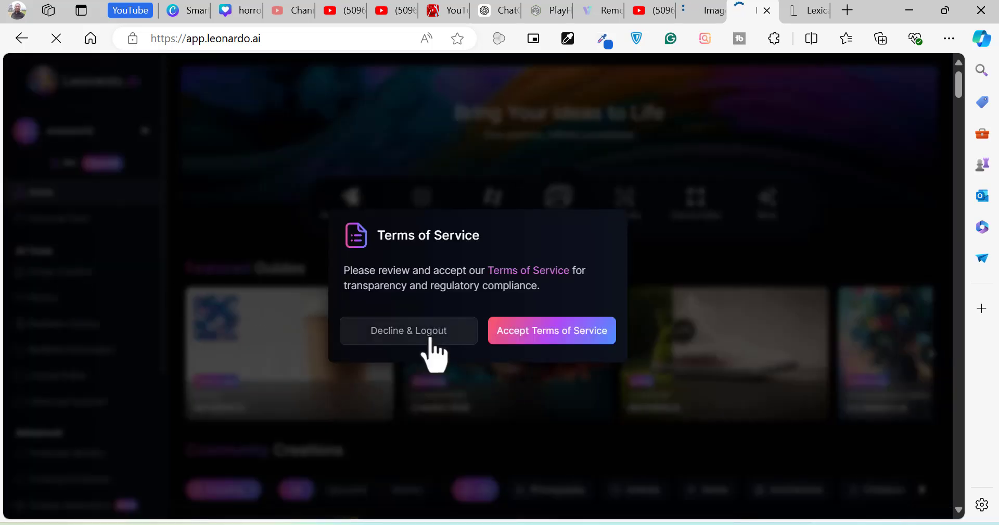
{"action": "left_click", "coordinate": [576, 336]}
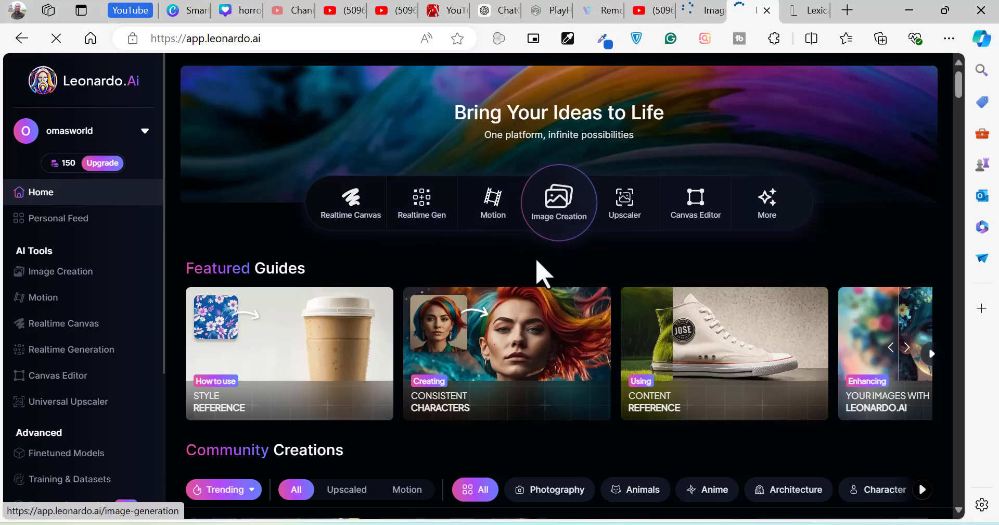
Open Image Creation in Leonardo.Ai and decline the quick tour
{"action": "scroll", "coordinate": [539, 276], "scroll_direction": "down", "scroll_amount": 3}
{"action": "scroll", "coordinate": [535, 291], "scroll_direction": "down", "scroll_amount": 4}
{"action": "scroll", "coordinate": [535, 296], "scroll_direction": "up", "scroll_amount": 6}
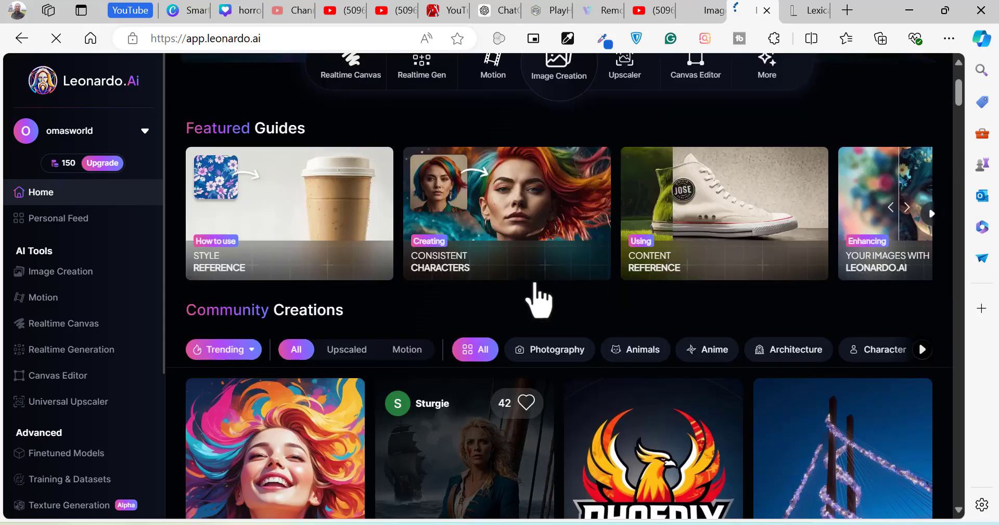
{"action": "left_click", "coordinate": [568, 156]}
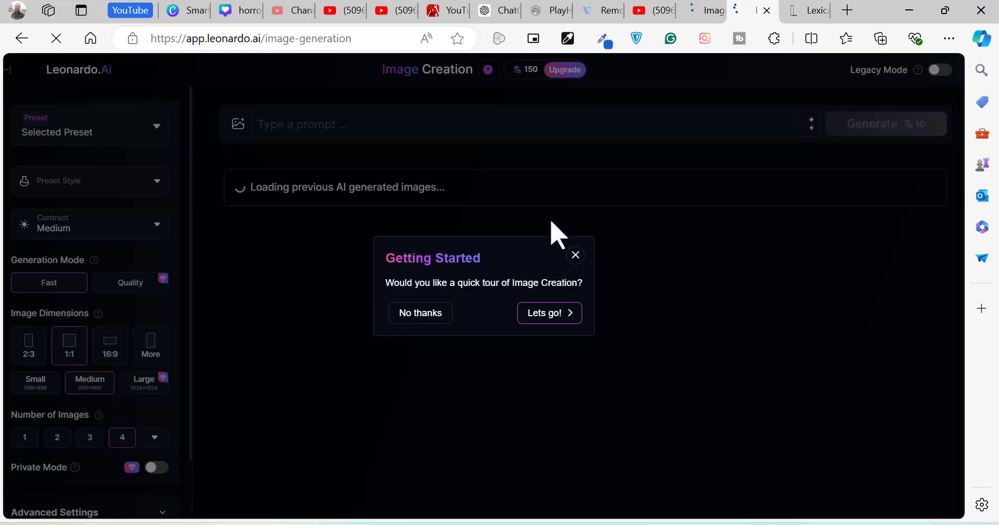
{"action": "left_click", "coordinate": [431, 315]}
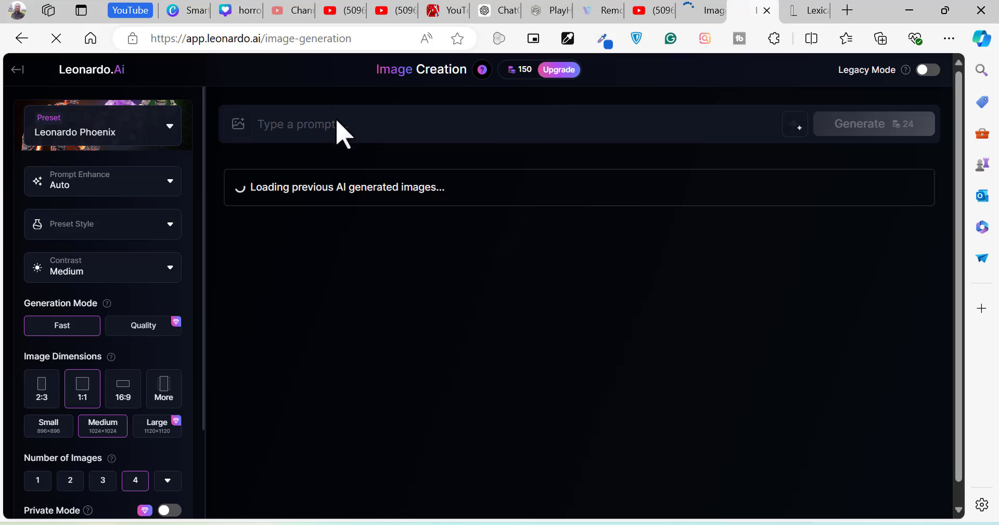
Paste the red hoodie prompt and generate four images with the Leonardo Phoenix preset
{"action": "key", "text": "ctrl+v"}
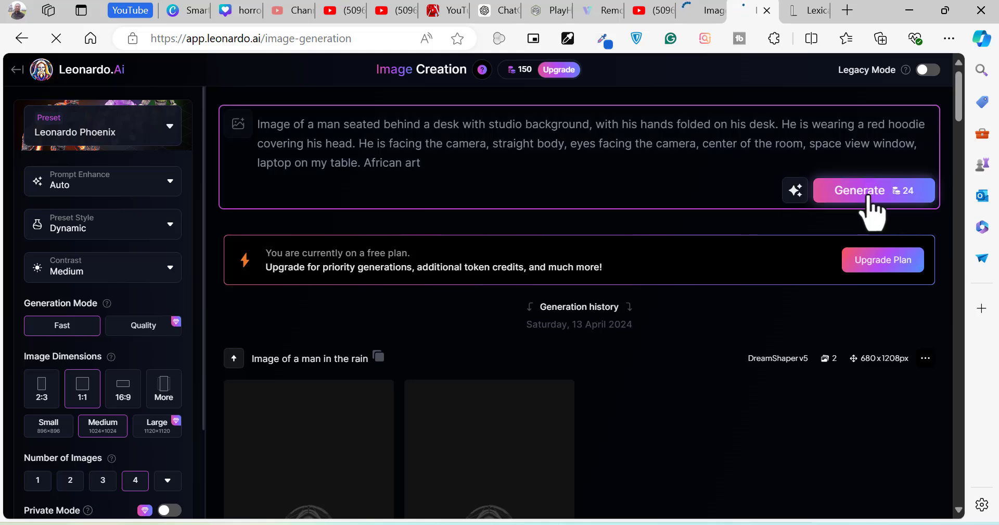
{"action": "left_click", "coordinate": [869, 196]}
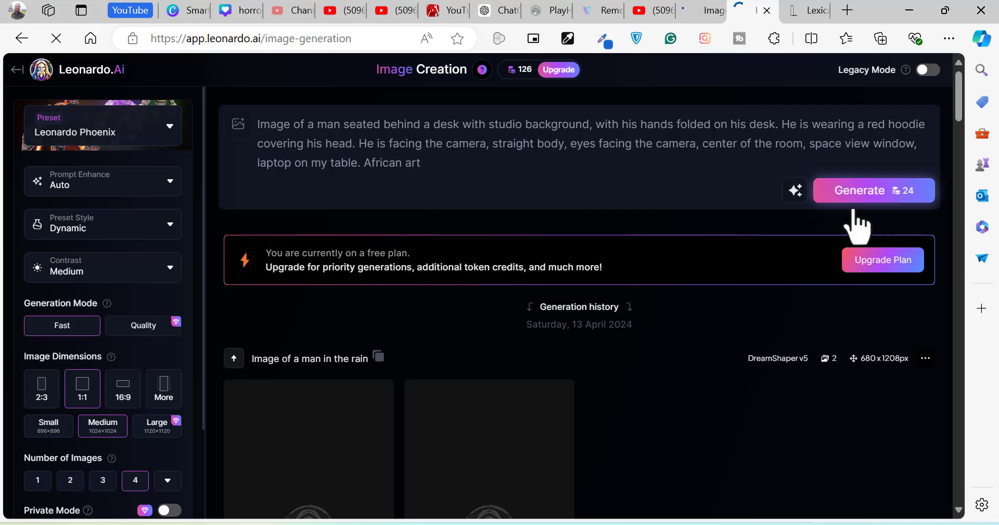
{"action": "scroll", "coordinate": [494, 391], "scroll_direction": "down", "scroll_amount": 4}
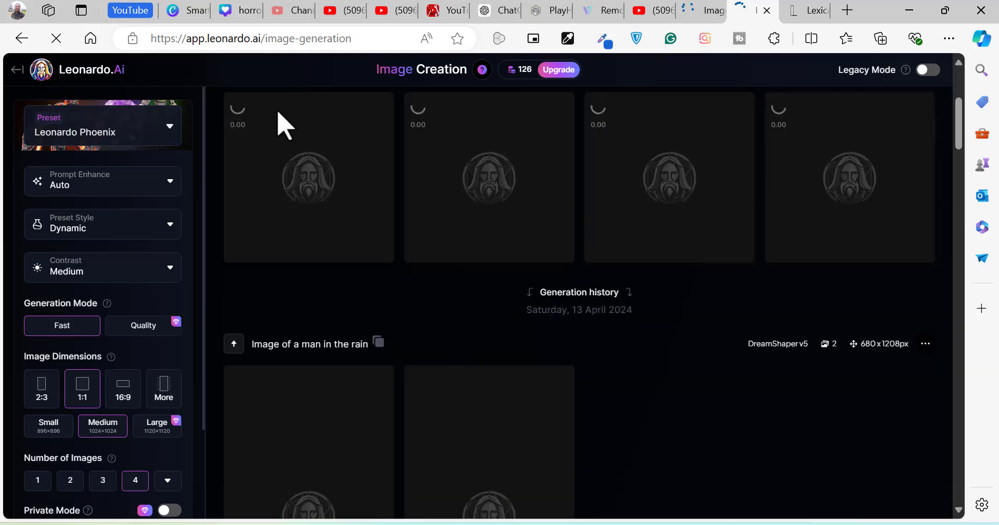
{"action": "scroll", "coordinate": [660, 157], "scroll_direction": "up", "scroll_amount": 4}
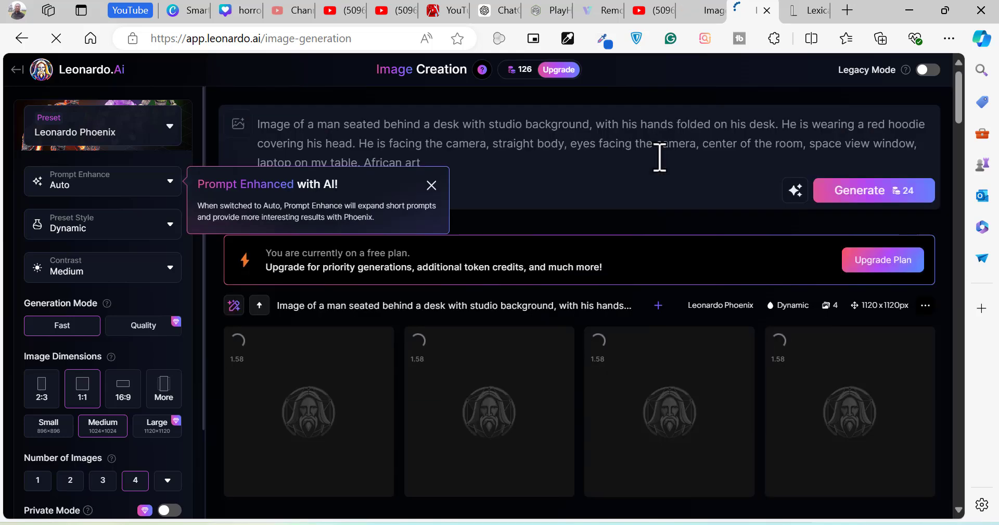
Review the images generated in Copilot Designer and compare them with the Channel Intro video on YouTube
{"action": "left_click", "coordinate": [695, 12]}
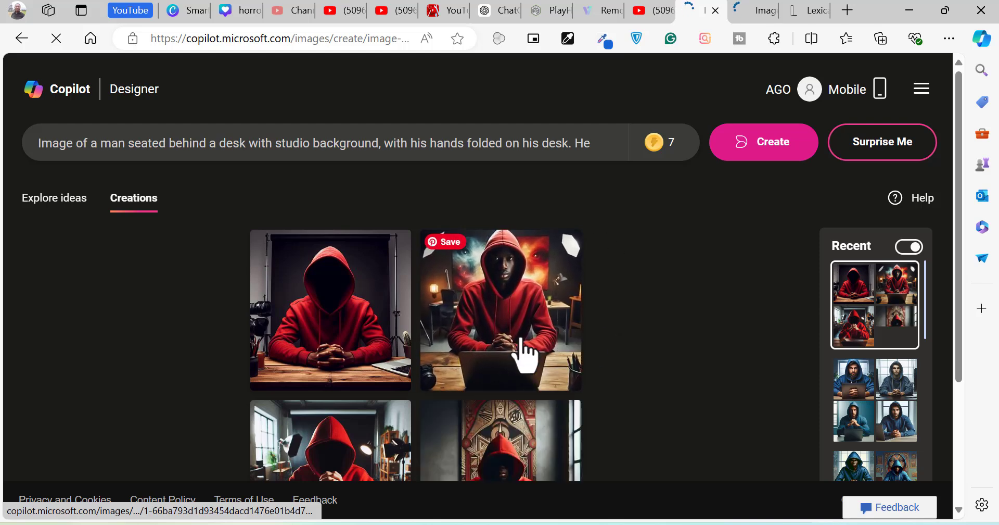
{"action": "scroll", "coordinate": [552, 365], "scroll_direction": "down", "scroll_amount": 1}
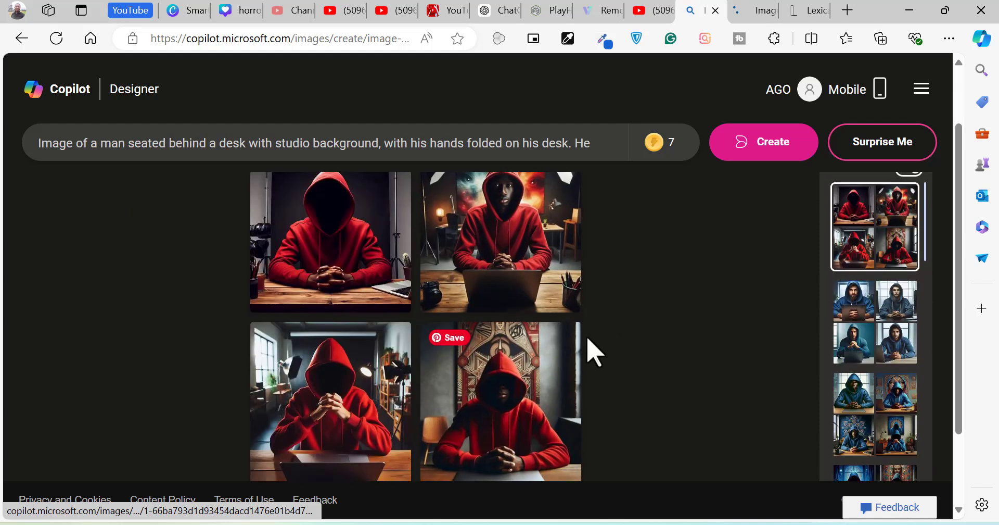
{"action": "scroll", "coordinate": [619, 369], "scroll_direction": "up", "scroll_amount": 1}
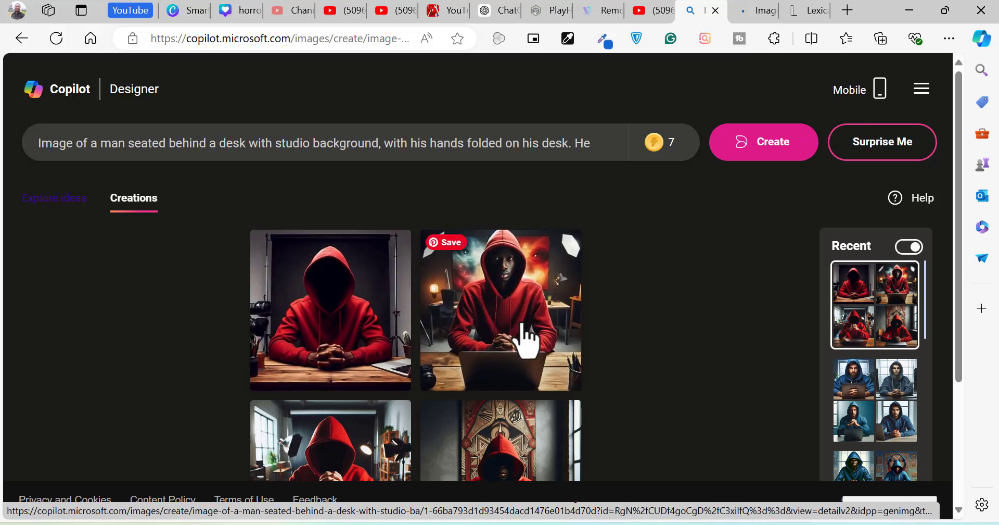
{"action": "scroll", "coordinate": [505, 322], "scroll_direction": "down", "scroll_amount": 1}
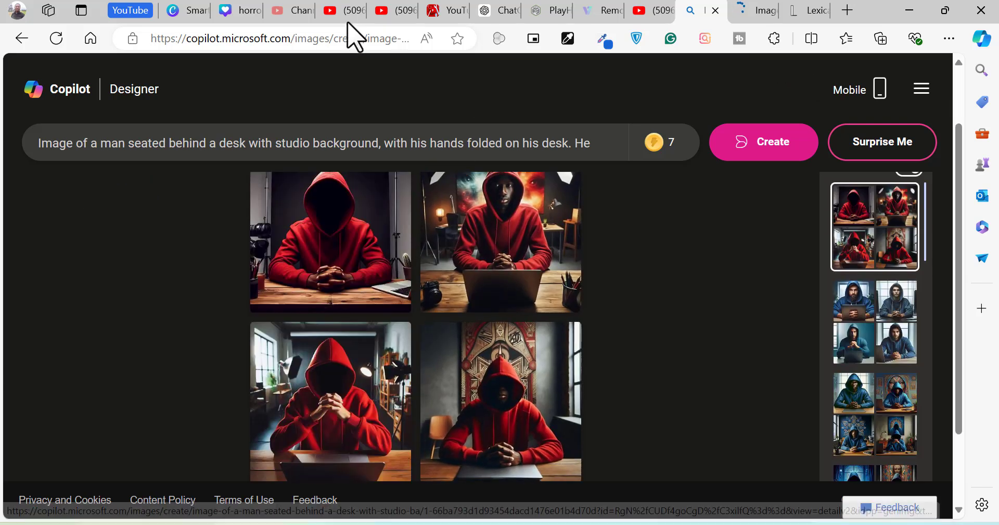
{"action": "left_click", "coordinate": [395, 10]}
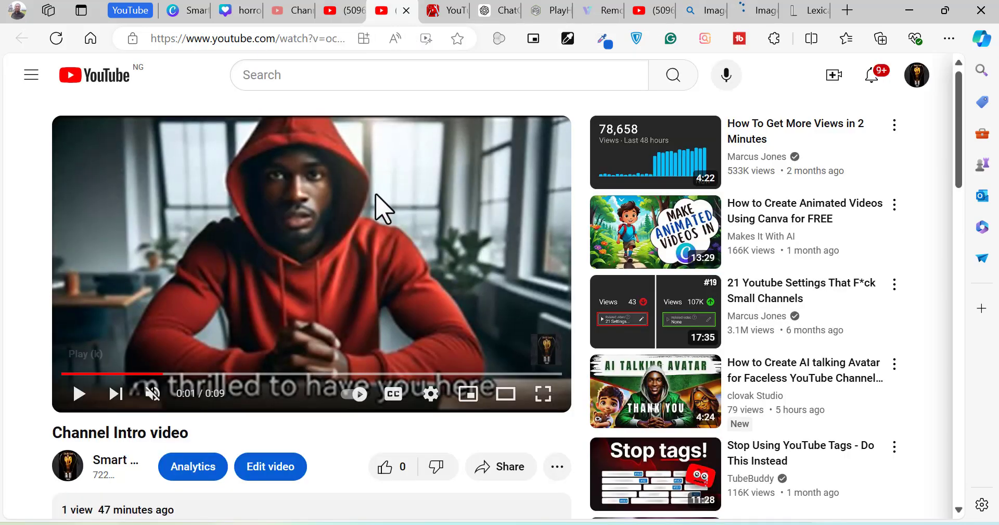
{"action": "left_click", "coordinate": [703, 12]}
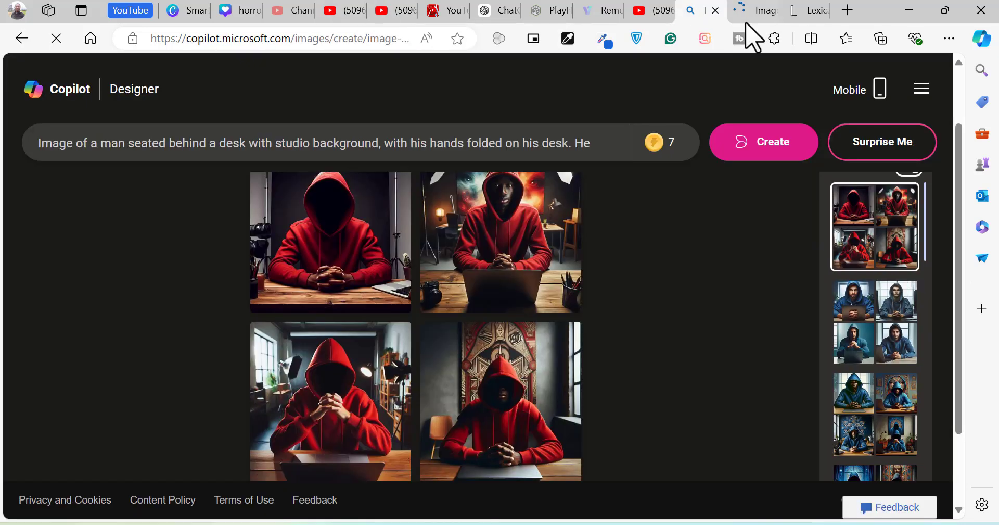
{"action": "left_click", "coordinate": [922, 93]}
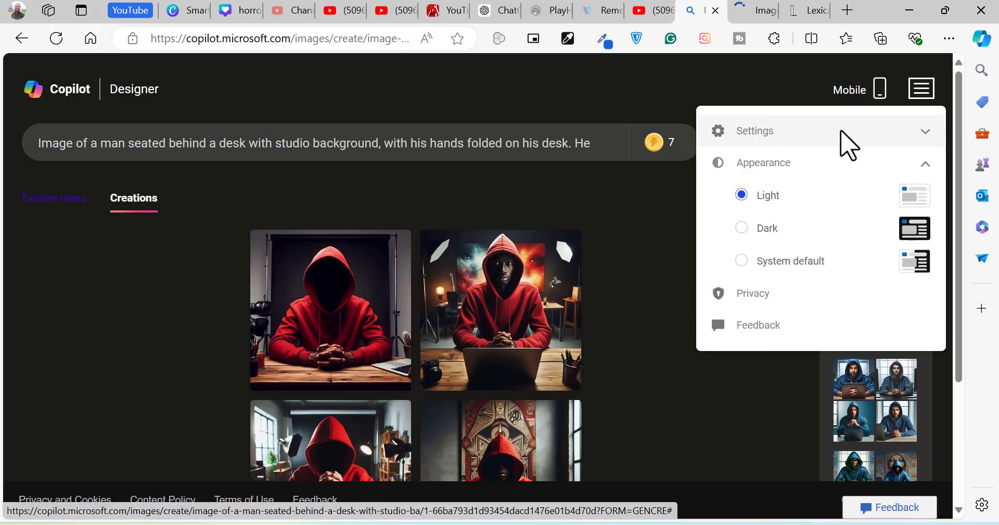
{"action": "left_click", "coordinate": [924, 140]}
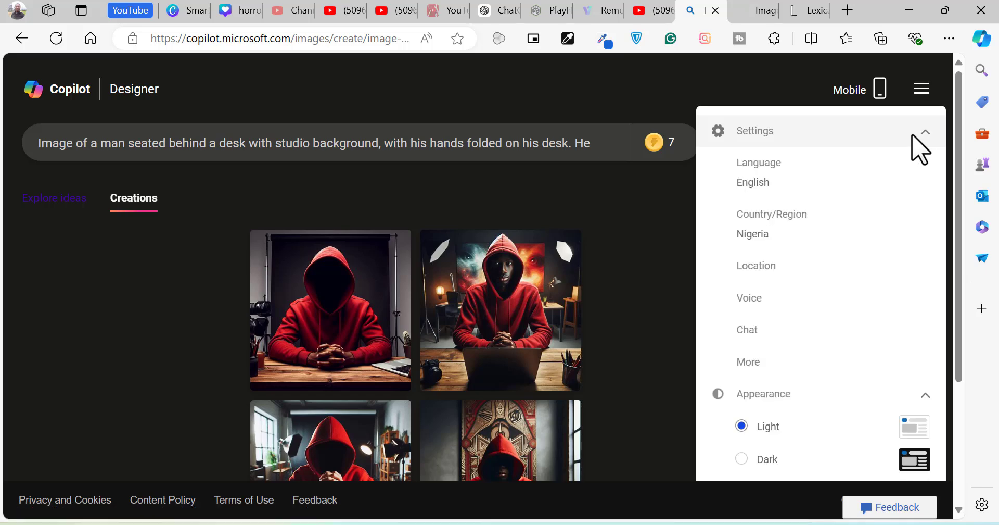
{"action": "left_click", "coordinate": [646, 105]}
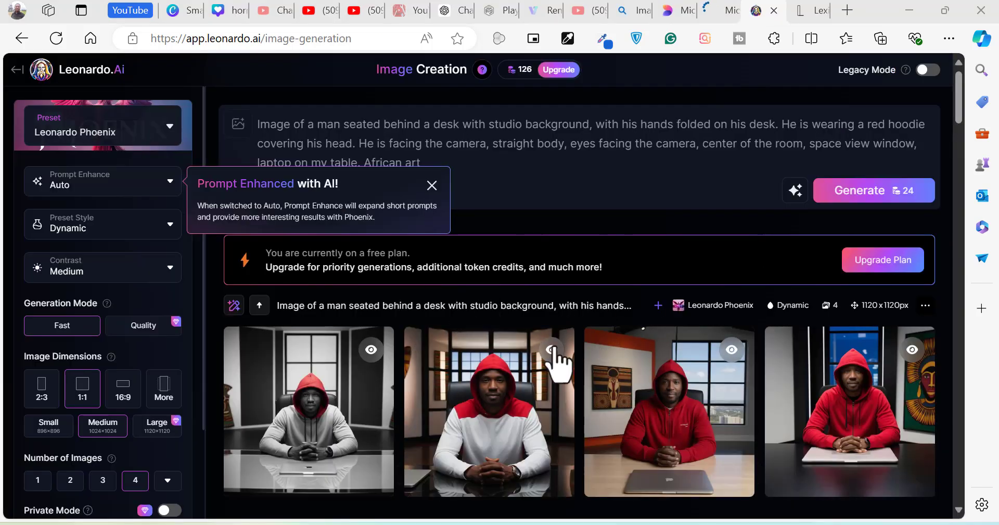
Examine the generated Leonardo.Ai images of the hooded man and the older results in the generation history
{"action": "scroll", "coordinate": [557, 361], "scroll_direction": "down", "scroll_amount": 1}
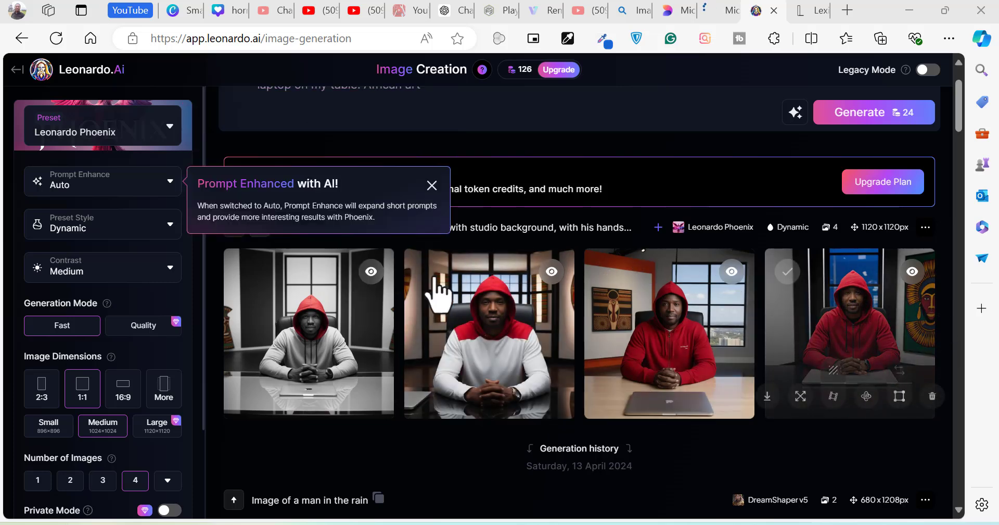
{"action": "scroll", "coordinate": [594, 312], "scroll_direction": "down", "scroll_amount": 2}
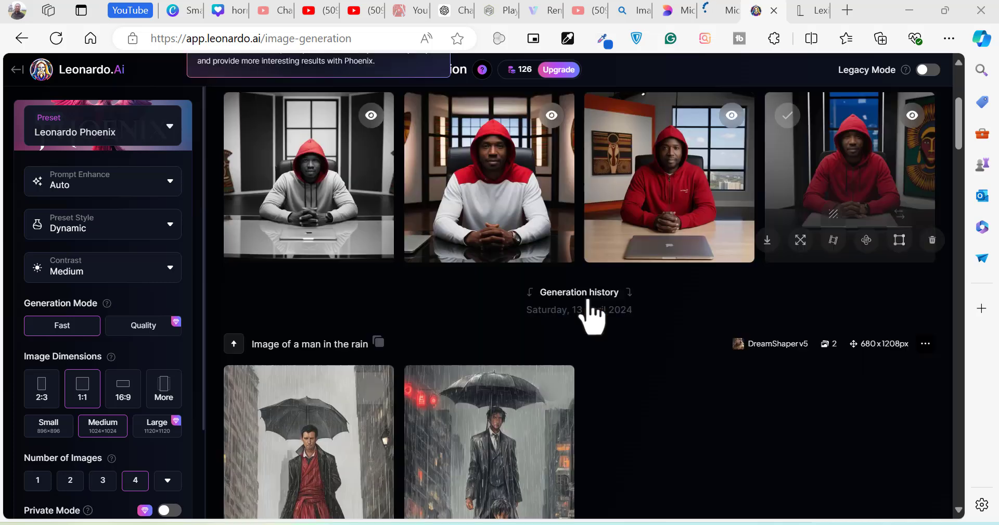
{"action": "scroll", "coordinate": [475, 306], "scroll_direction": "down", "scroll_amount": 2}
{"action": "scroll", "coordinate": [563, 283], "scroll_direction": "up", "scroll_amount": 3}
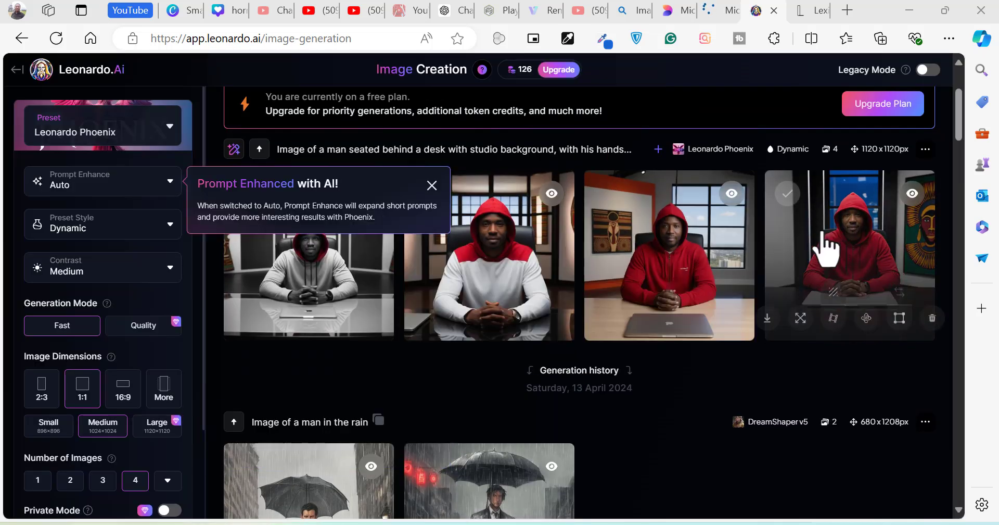
Dismiss the Prompt Enhanced and Modify your prompt tips, and set the image dimensions to 16:9
{"action": "left_click", "coordinate": [432, 185]}
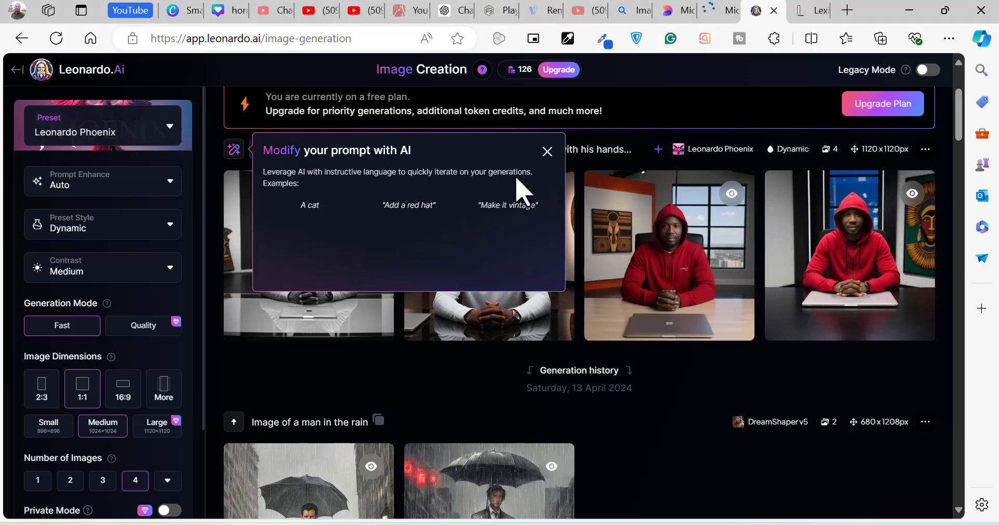
{"action": "left_click", "coordinate": [472, 237]}
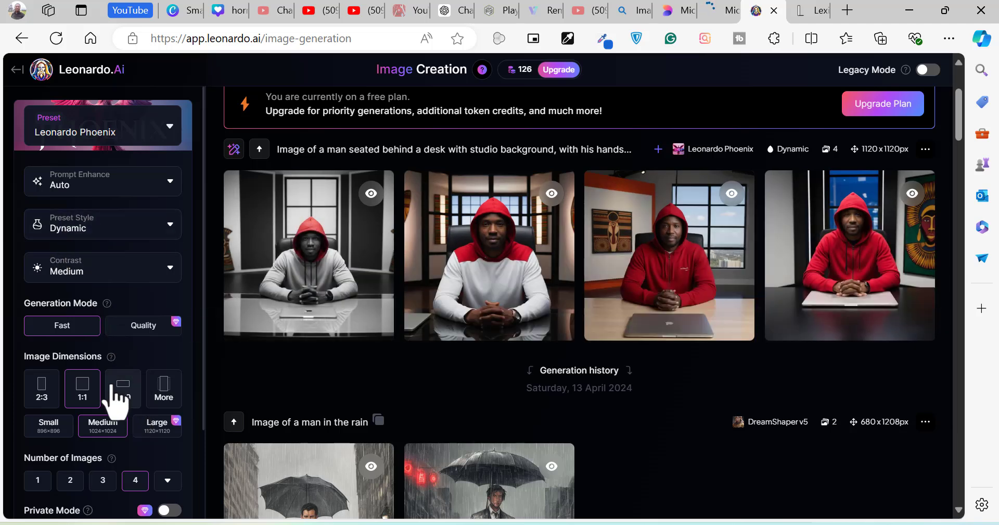
{"action": "left_click", "coordinate": [118, 400]}
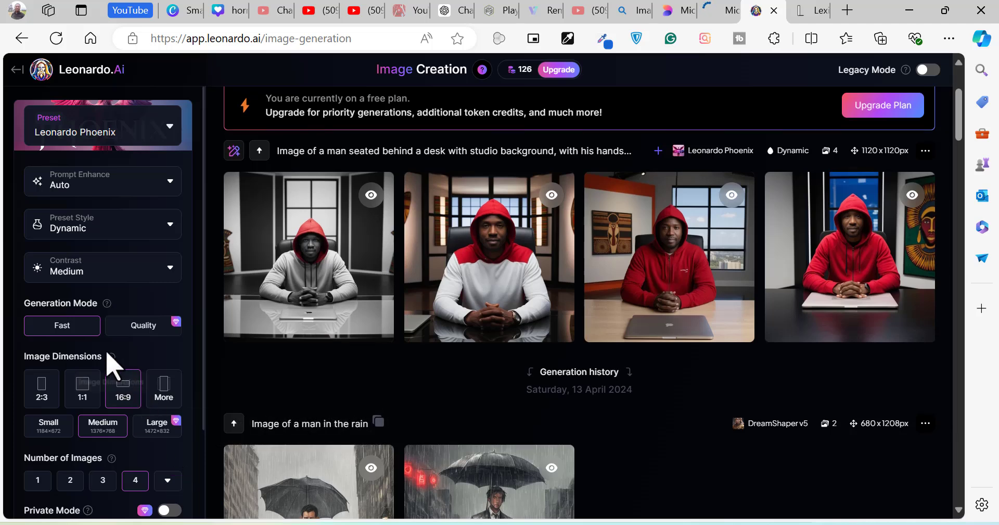
{"action": "scroll", "coordinate": [112, 301], "scroll_direction": "up", "scroll_amount": 3}
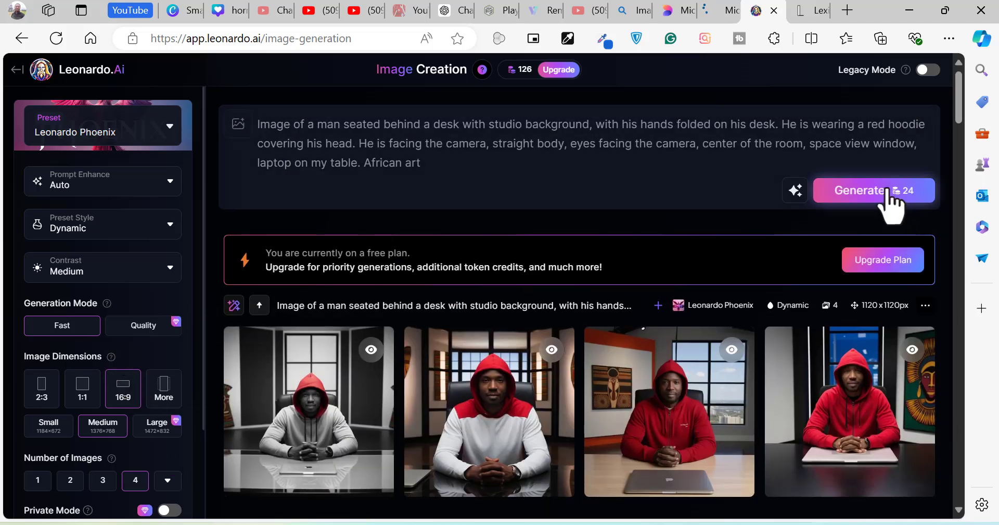
Generate four new 16:9 images from the red hoodie prompt with the Leonardo Phoenix preset
{"action": "scroll", "coordinate": [568, 406], "scroll_direction": "down", "scroll_amount": 3}
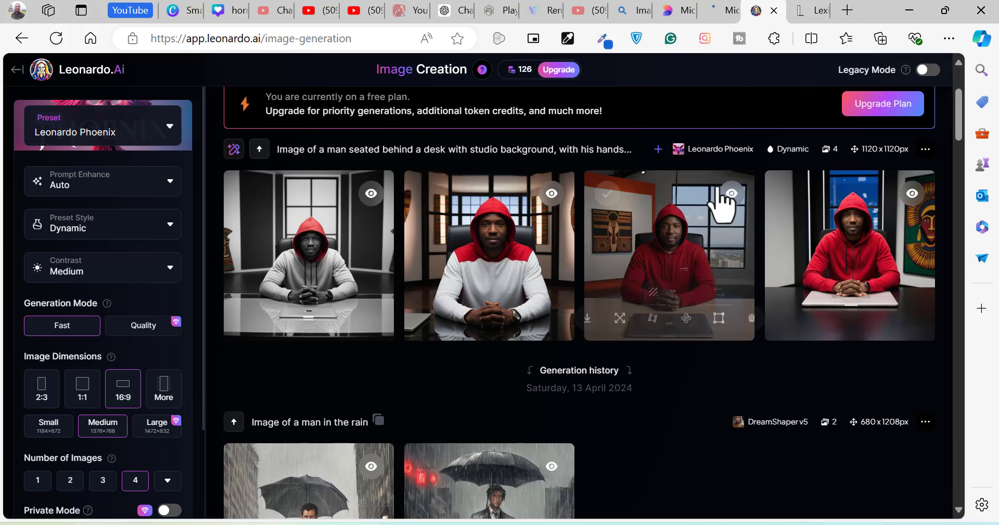
{"action": "scroll", "coordinate": [723, 198], "scroll_direction": "up", "scroll_amount": 3}
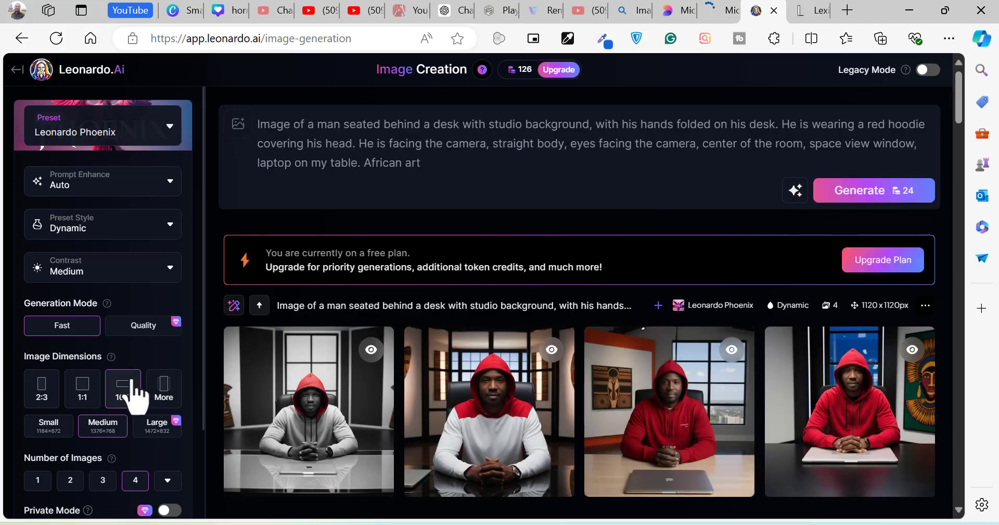
{"action": "left_click", "coordinate": [866, 194]}
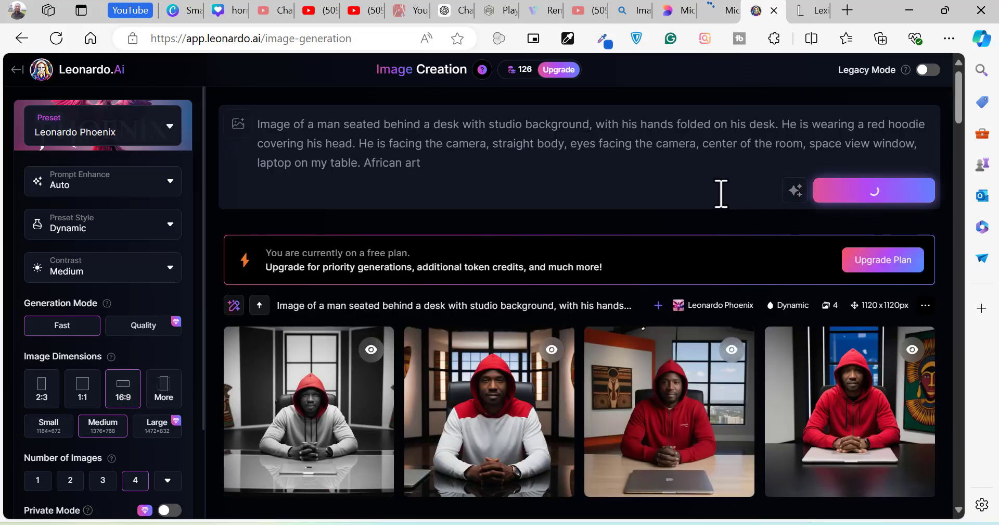
Switch to Copilot Designer, append "size 16:9" to the red hoodie prompt and create a new set of images
{"action": "left_click", "coordinate": [726, 14]}
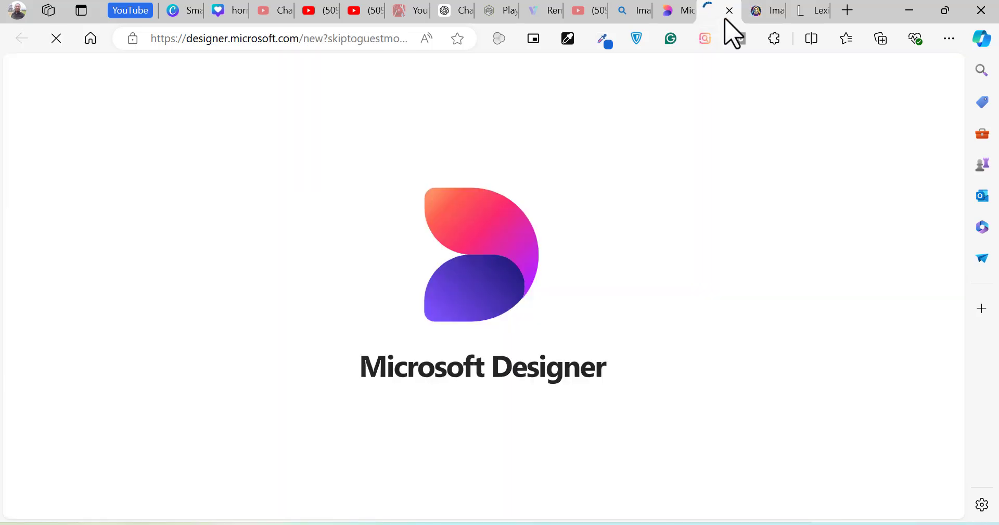
{"action": "left_click", "coordinate": [676, 15]}
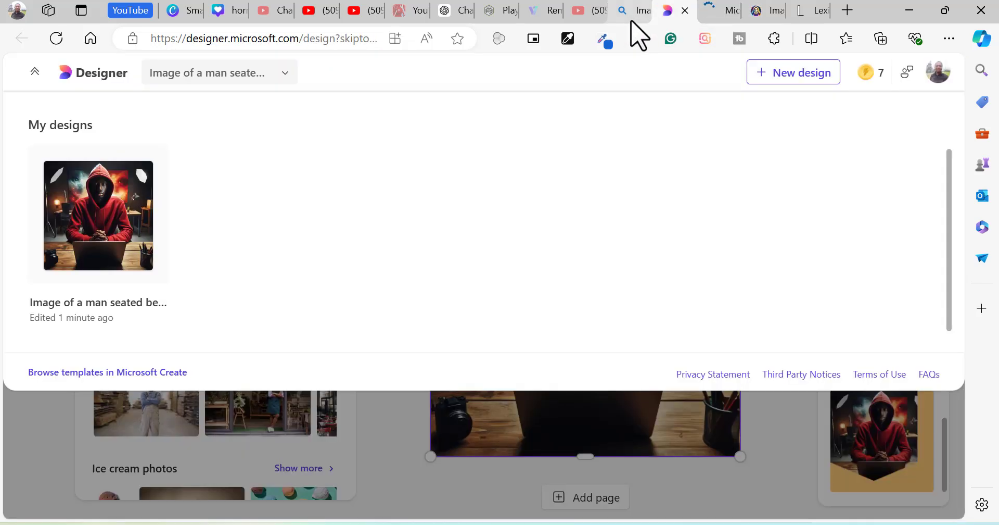
{"action": "left_click", "coordinate": [632, 15]}
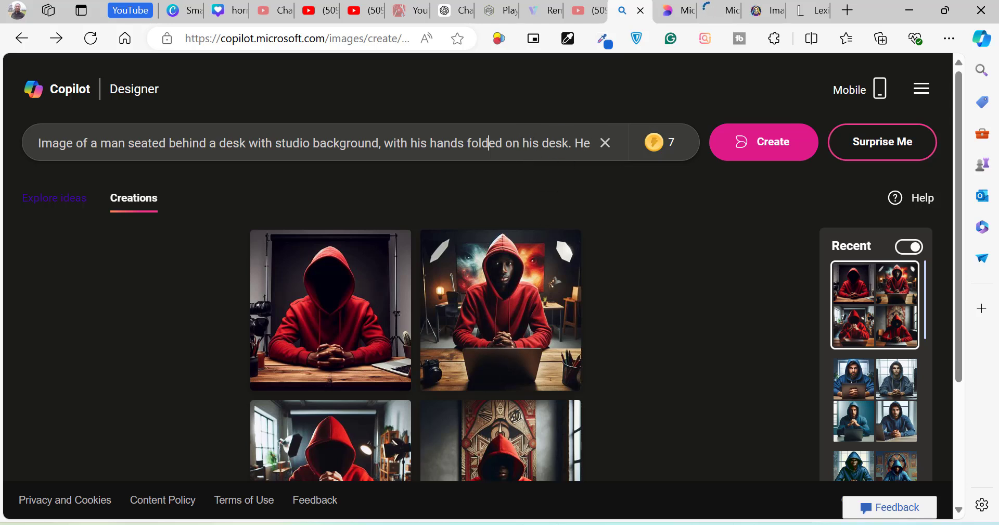
{"action": "left_click", "coordinate": [573, 152]}
{"action": "key", "text": "End"}
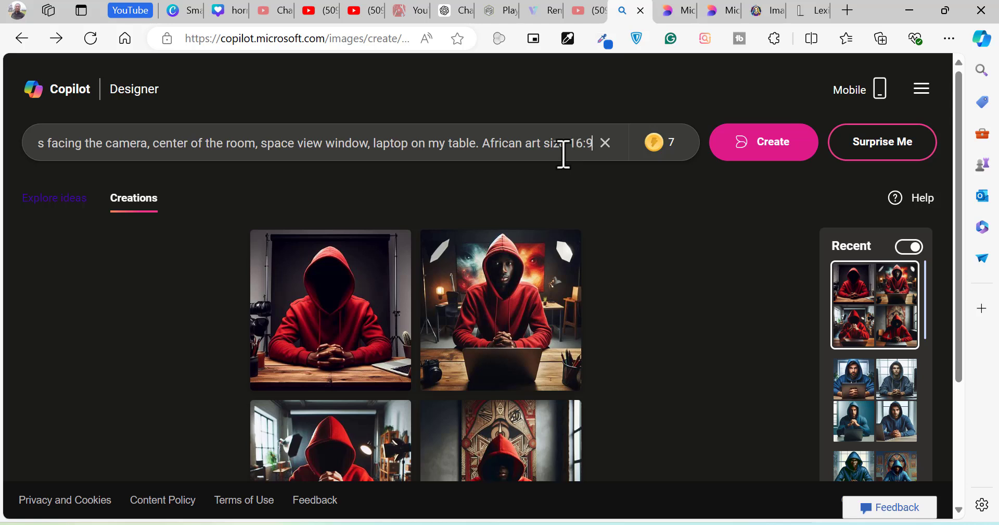
{"action": "left_click", "coordinate": [746, 154]}
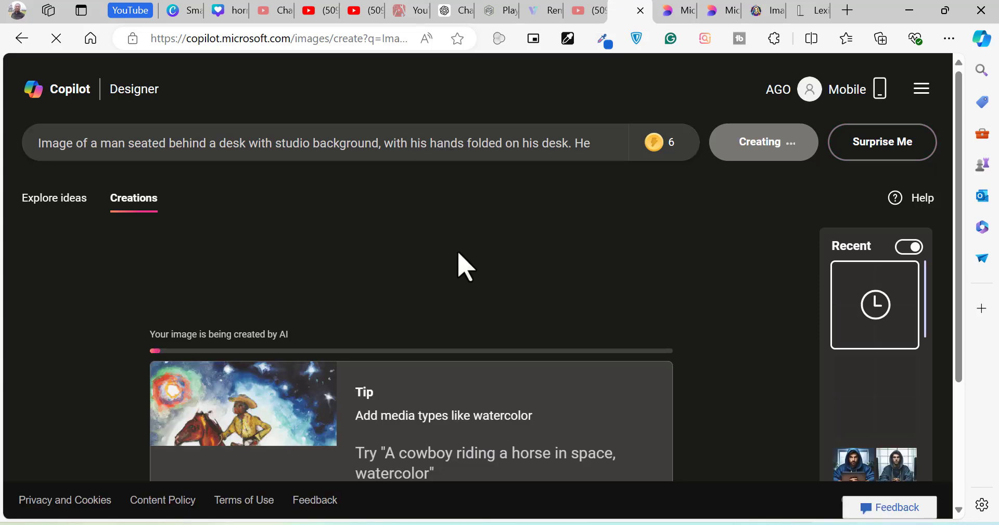
Close both Microsoft Designer pages and download the four 16:9 images of the hooded man from Leonardo.Ai
{"action": "left_click", "coordinate": [687, 12]}
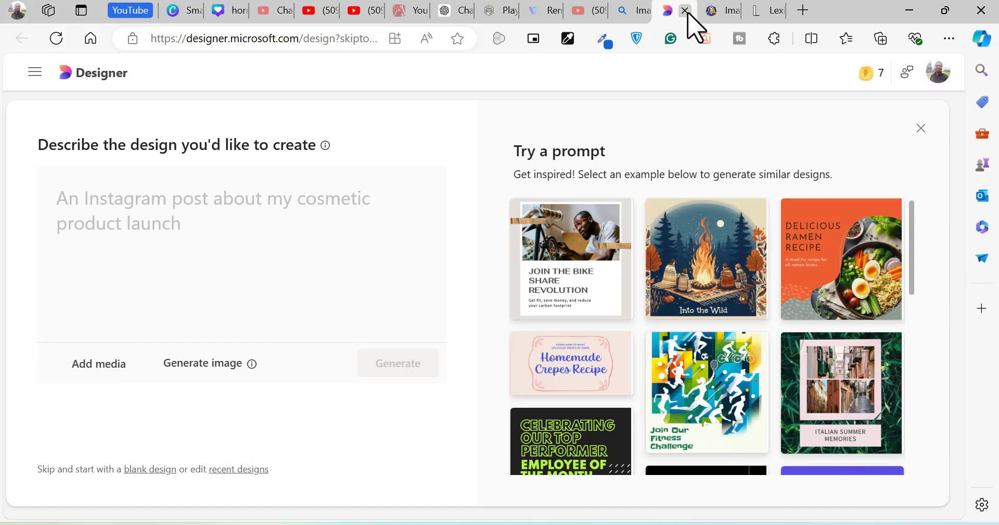
{"action": "left_click", "coordinate": [687, 11]}
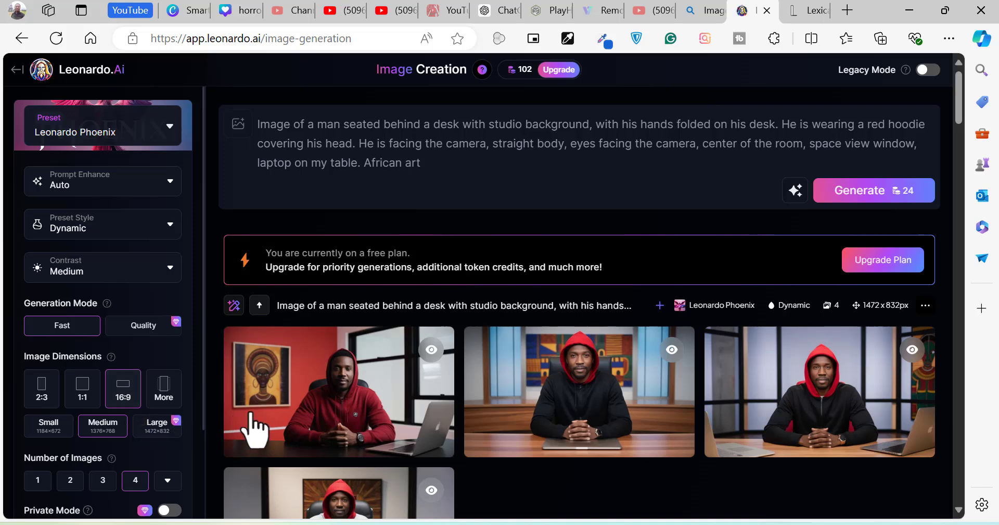
{"action": "mouse_move", "coordinate": [265, 407]}
{"action": "scroll", "coordinate": [295, 402], "scroll_direction": "down", "scroll_amount": 3}
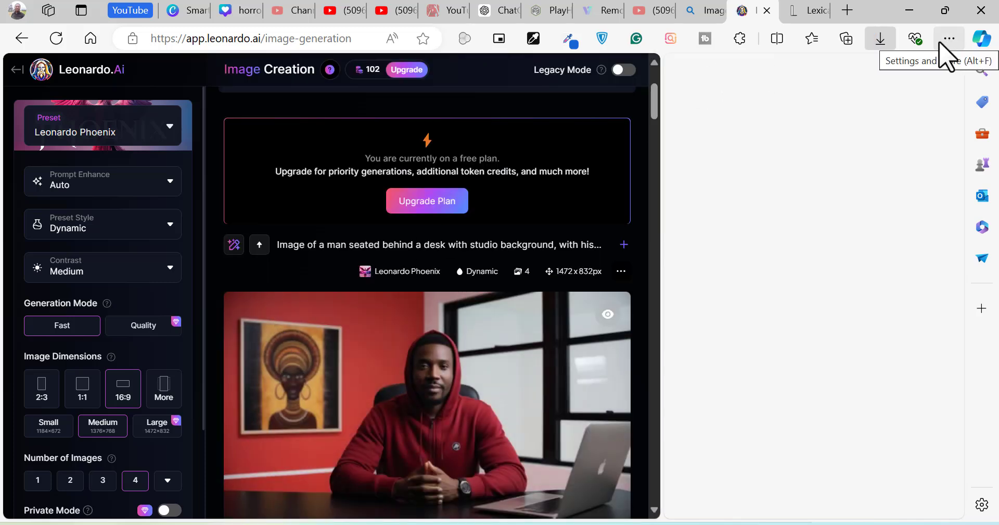
{"action": "scroll", "coordinate": [570, 234], "scroll_direction": "down", "scroll_amount": 7}
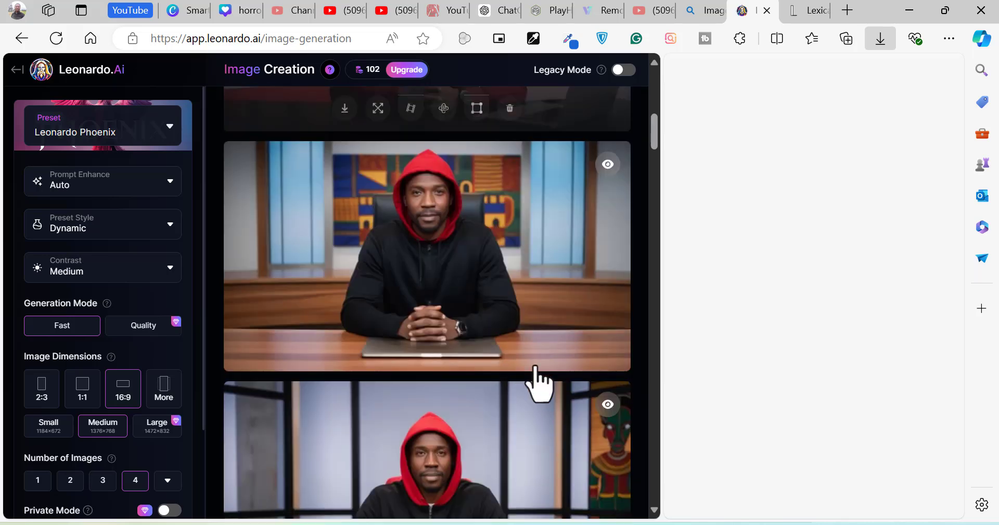
{"action": "left_click", "coordinate": [345, 348]}
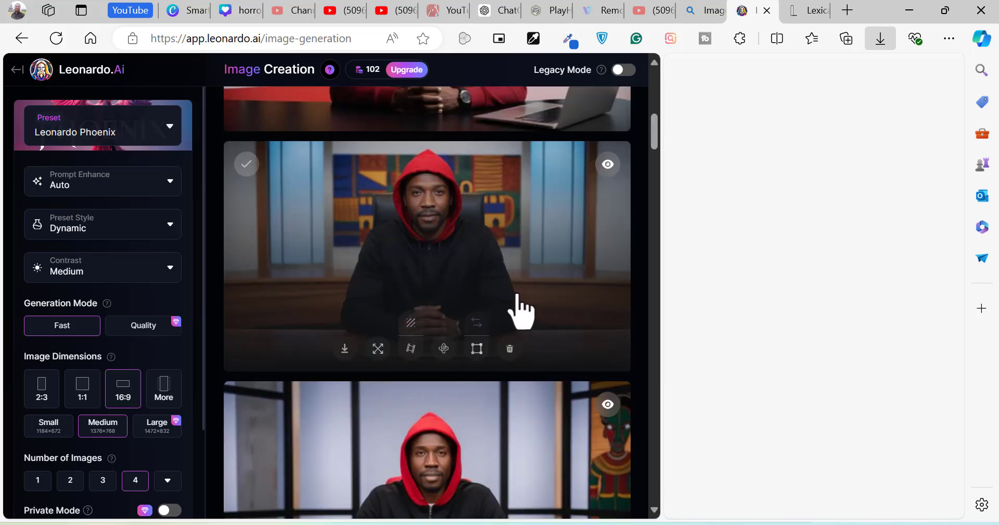
{"action": "scroll", "coordinate": [513, 263], "scroll_direction": "down", "scroll_amount": 3}
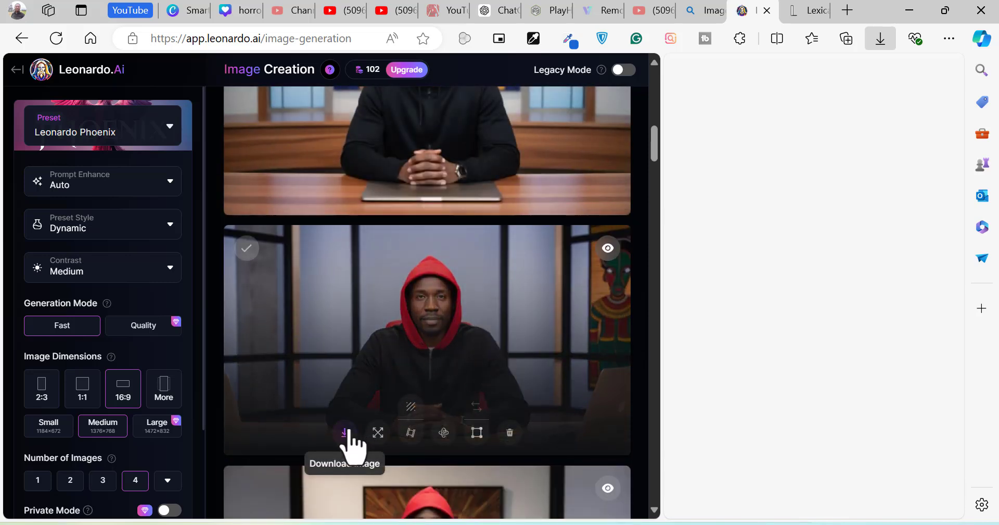
{"action": "left_click", "coordinate": [348, 432]}
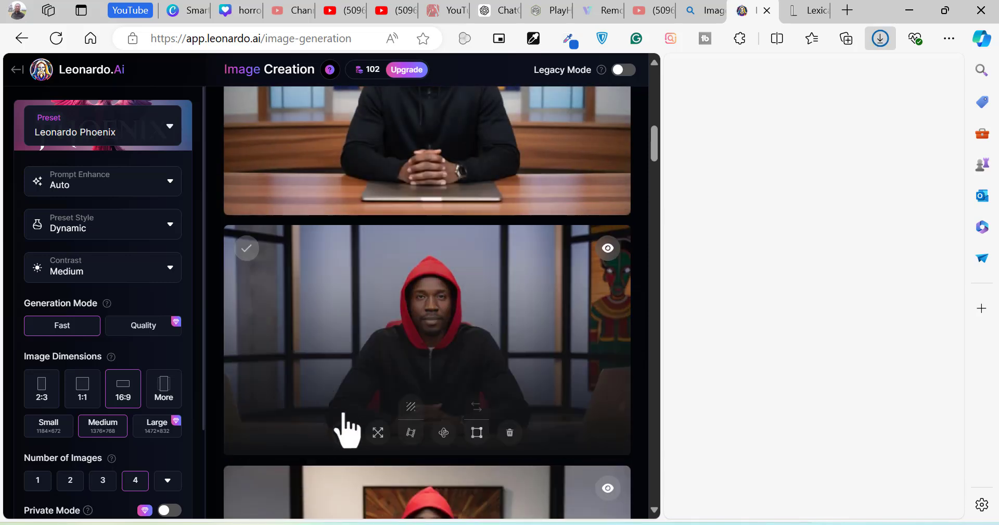
{"action": "scroll", "coordinate": [529, 416], "scroll_direction": "down", "scroll_amount": 7}
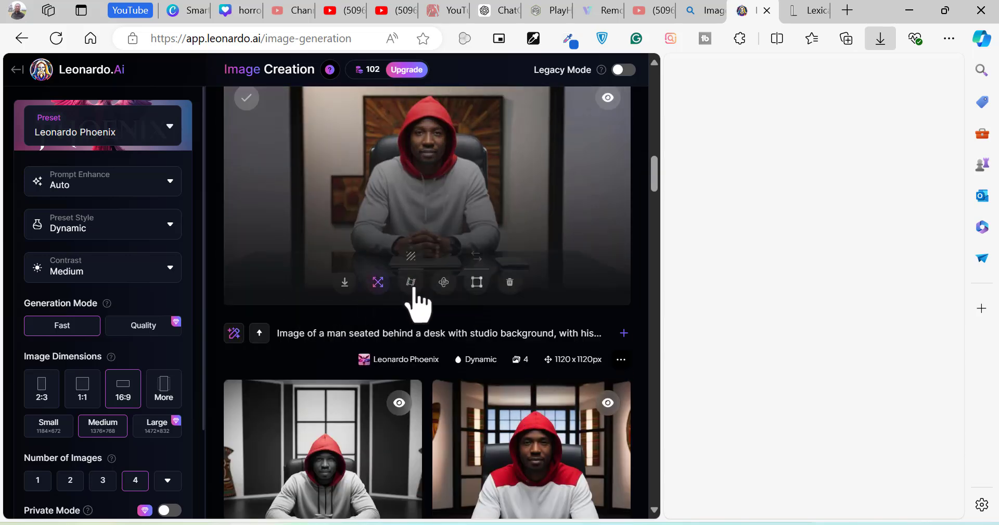
{"action": "scroll", "coordinate": [452, 417], "scroll_direction": "down", "scroll_amount": 4}
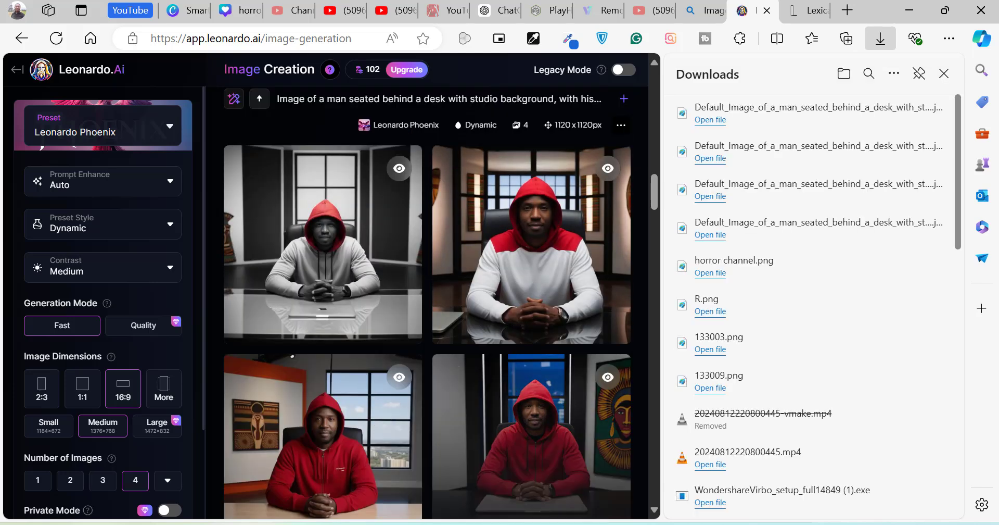
Show the newest download in its Layerbag folder and cut the four Default_Image files of the seated man
{"action": "scroll", "coordinate": [562, 330], "scroll_direction": "up", "scroll_amount": 10}
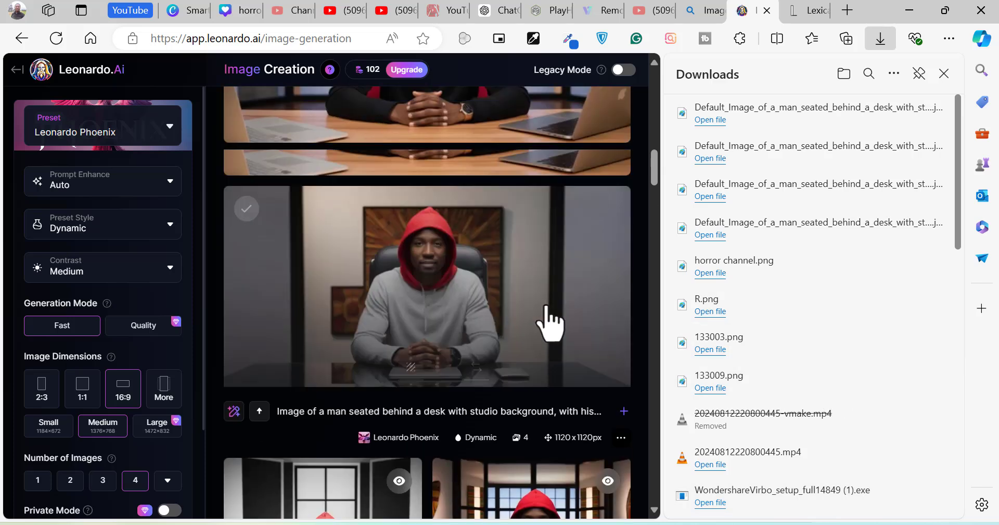
{"action": "scroll", "coordinate": [545, 312], "scroll_direction": "up", "scroll_amount": 10}
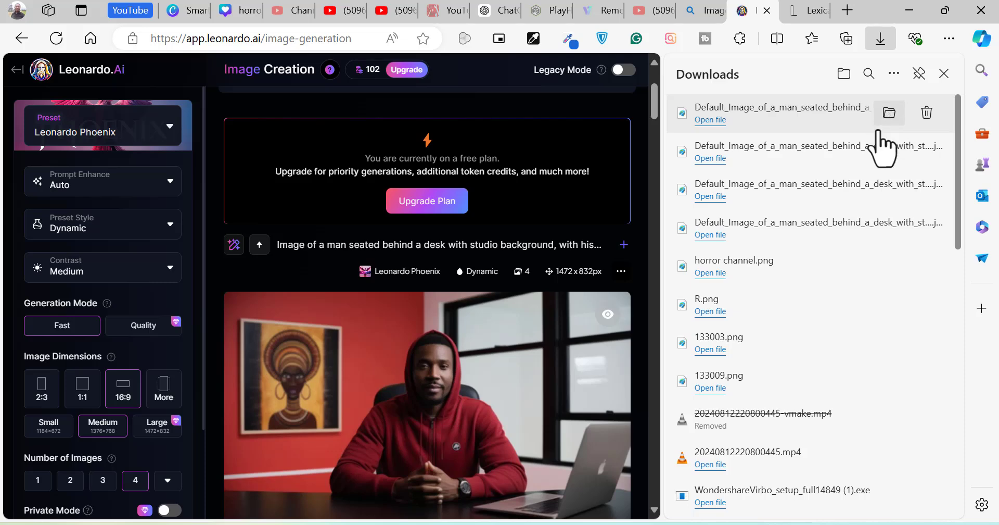
{"action": "left_click", "coordinate": [879, 130]}
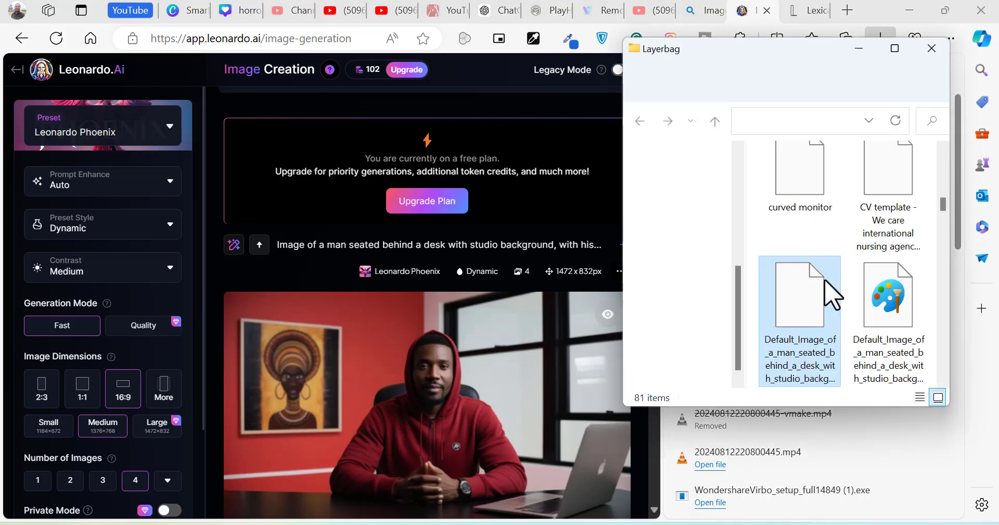
{"action": "scroll", "coordinate": [875, 294], "scroll_direction": "down", "scroll_amount": 1}
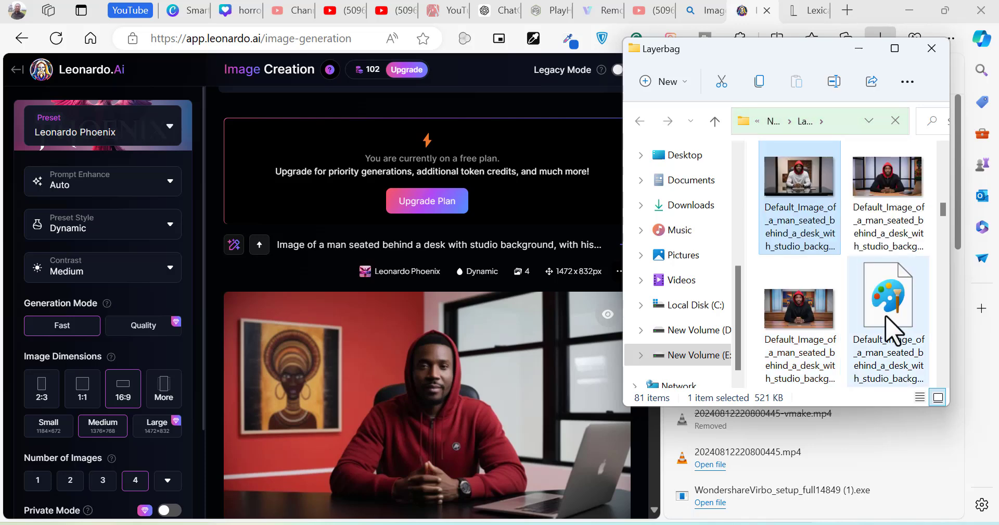
{"action": "left_click", "coordinate": [885, 229], "text": "ctrl"}
{"action": "left_click", "coordinate": [803, 333], "text": "ctrl"}
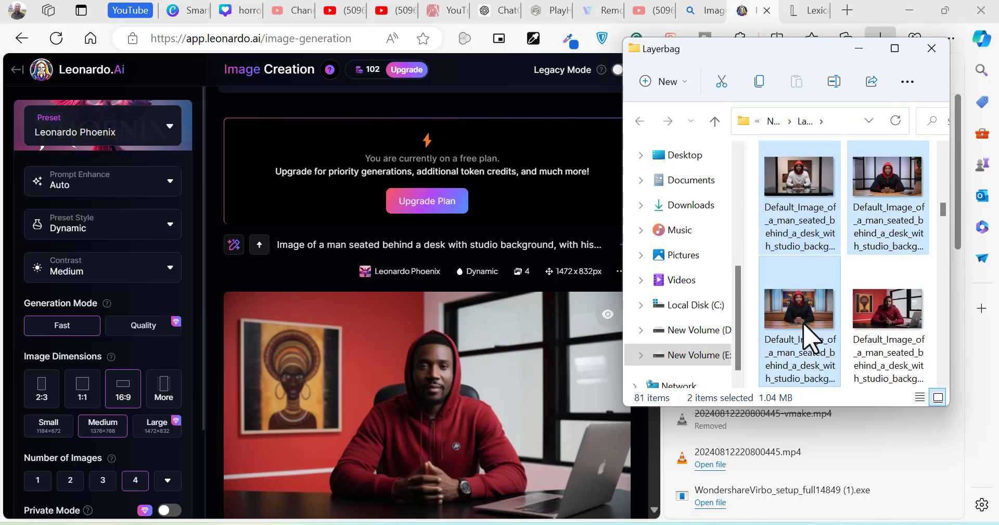
{"action": "left_click", "coordinate": [888, 320], "text": "ctrl"}
{"action": "scroll", "coordinate": [885, 320], "scroll_direction": "down", "scroll_amount": 3}
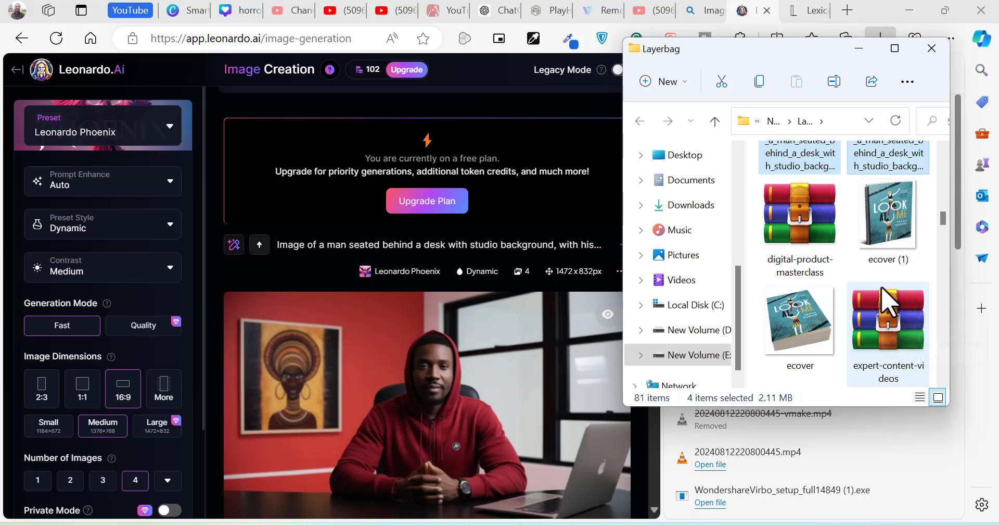
{"action": "scroll", "coordinate": [885, 200], "scroll_direction": "up", "scroll_amount": 2}
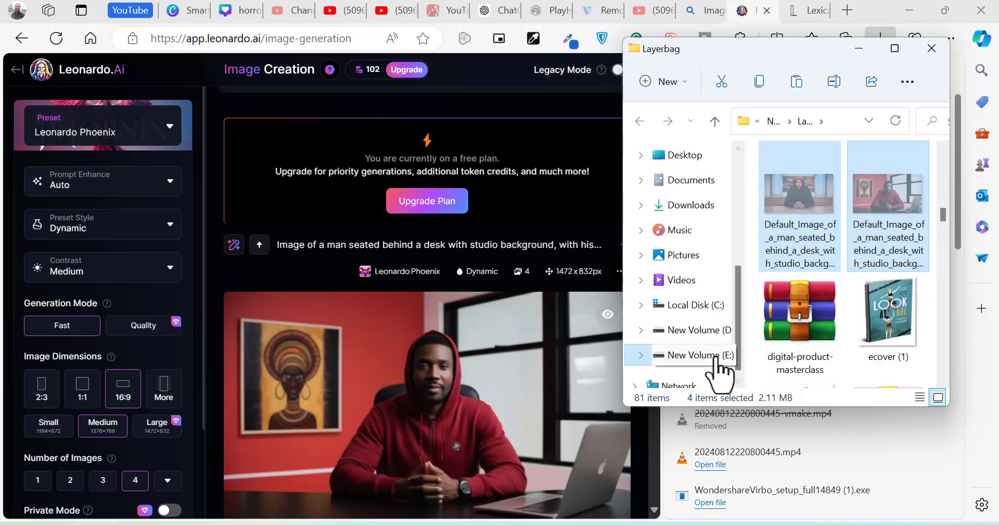
Paste the four image files into the Smart Money Empire folder on New Volume (E:)
{"action": "left_click", "coordinate": [692, 356]}
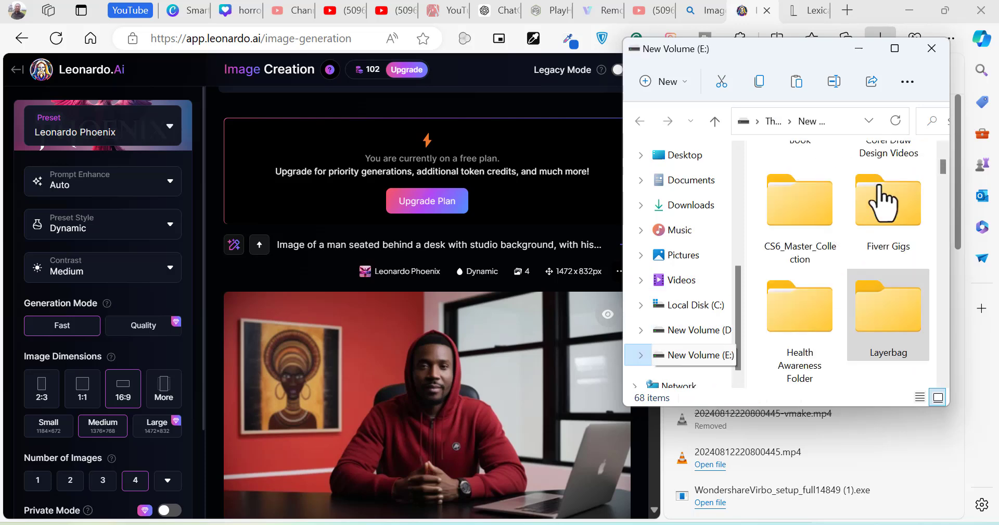
{"action": "left_click", "coordinate": [895, 48]}
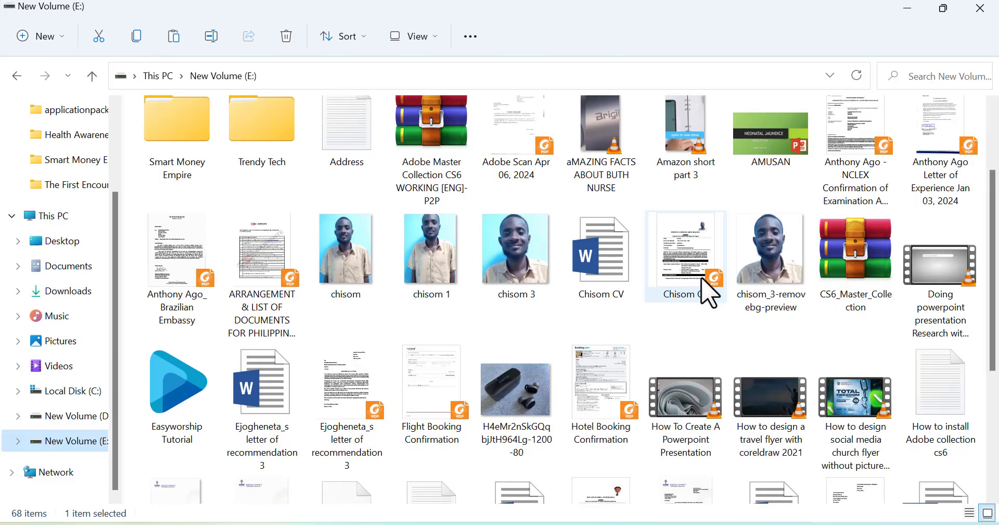
{"action": "double_click", "coordinate": [194, 147]}
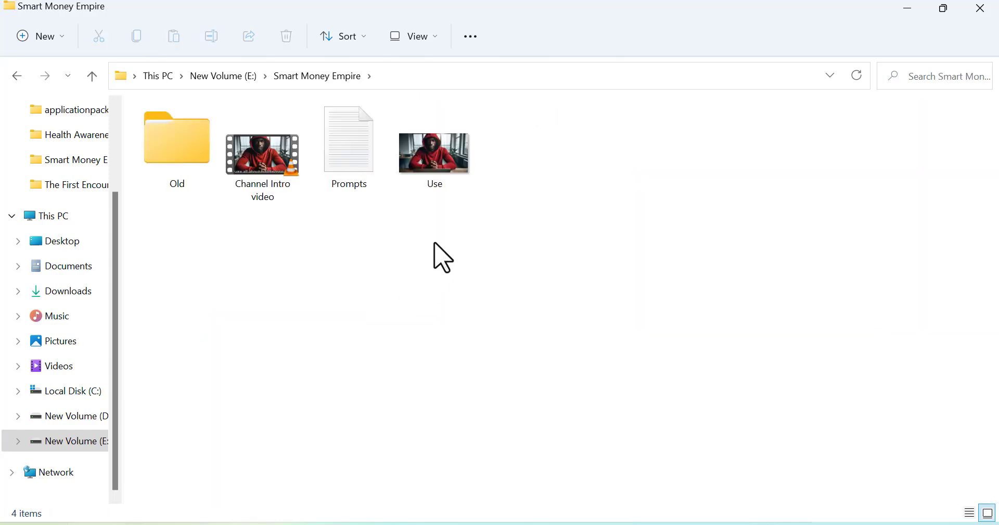
{"action": "key", "text": "ctrl+v"}
{"action": "left_click", "coordinate": [593, 400]}
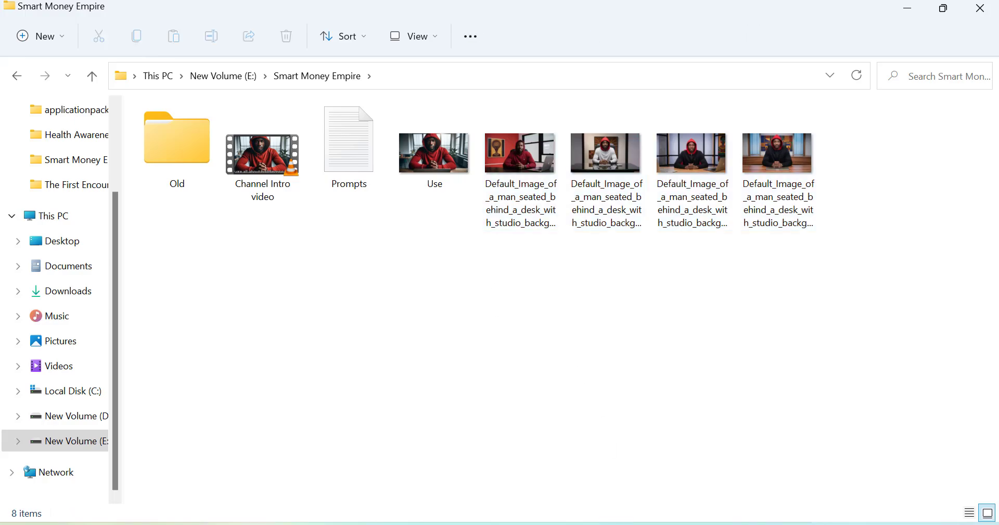
Return to Copilot Designer, look through the new red hoodie images, and download the first one showing the man behind his laptop
{"action": "key", "text": "alt+Tab"}
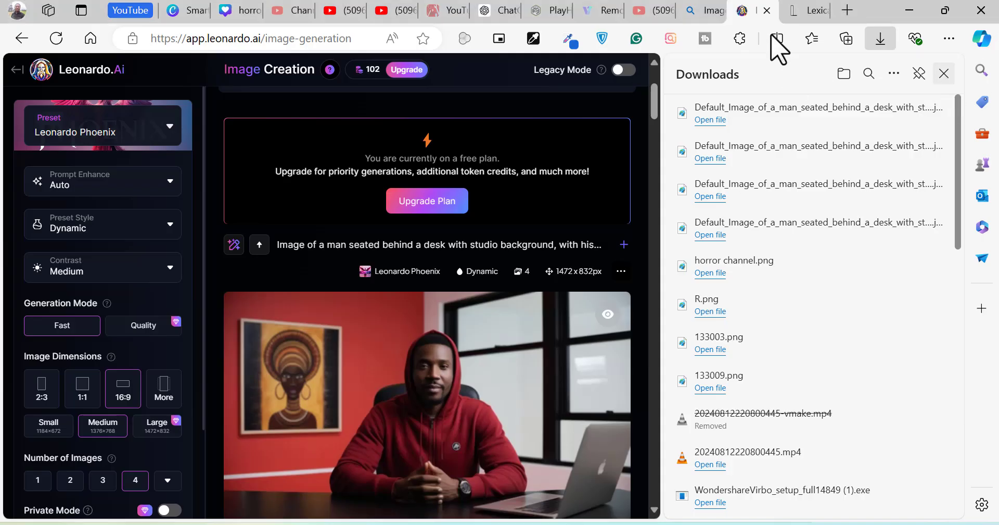
{"action": "left_click", "coordinate": [707, 15]}
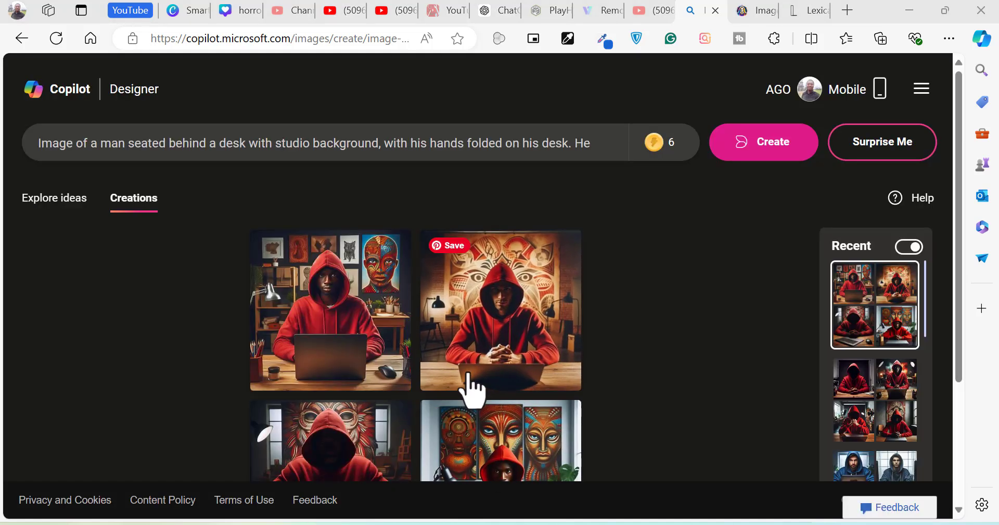
{"action": "scroll", "coordinate": [511, 334], "scroll_direction": "down", "scroll_amount": 3}
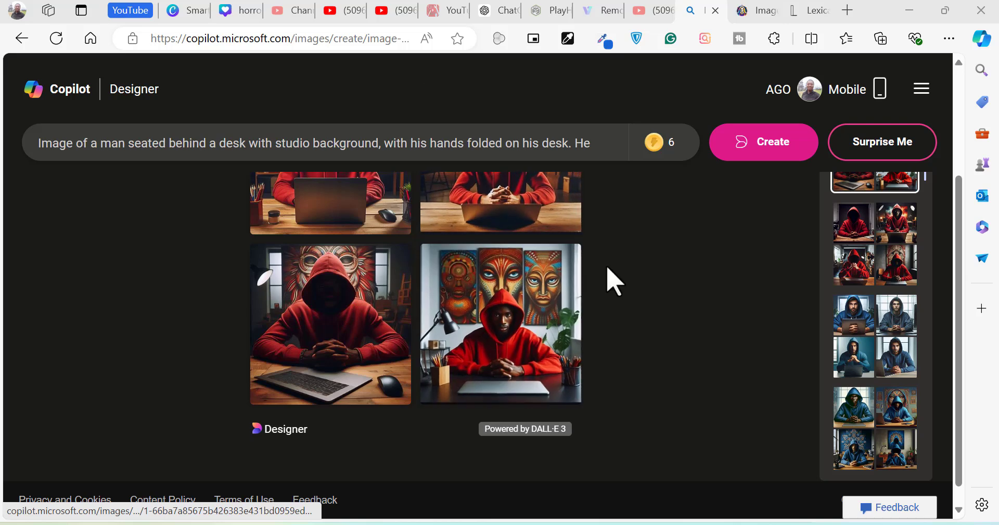
{"action": "scroll", "coordinate": [578, 328], "scroll_direction": "up", "scroll_amount": 2}
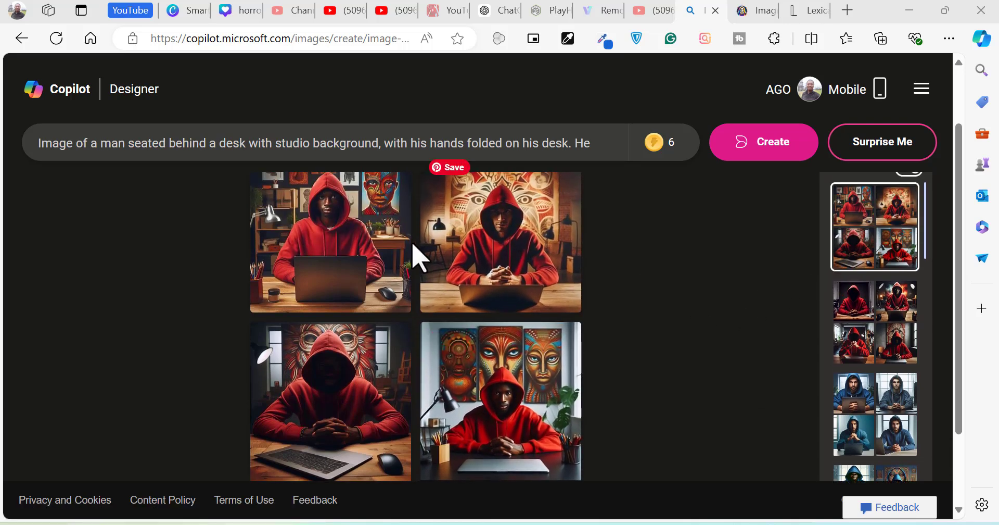
{"action": "scroll", "coordinate": [399, 271], "scroll_direction": "up", "scroll_amount": 1}
{"action": "scroll", "coordinate": [386, 292], "scroll_direction": "up", "scroll_amount": 1}
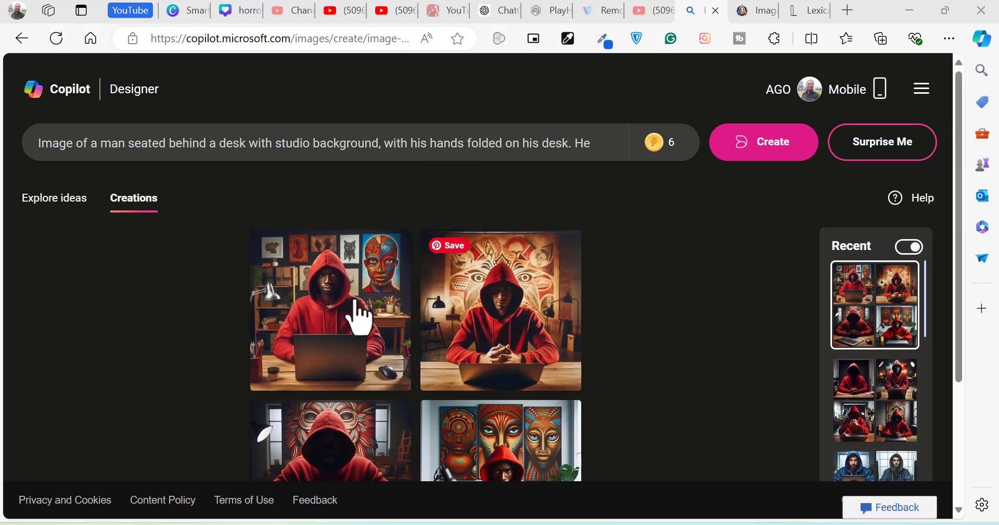
{"action": "left_click", "coordinate": [360, 307]}
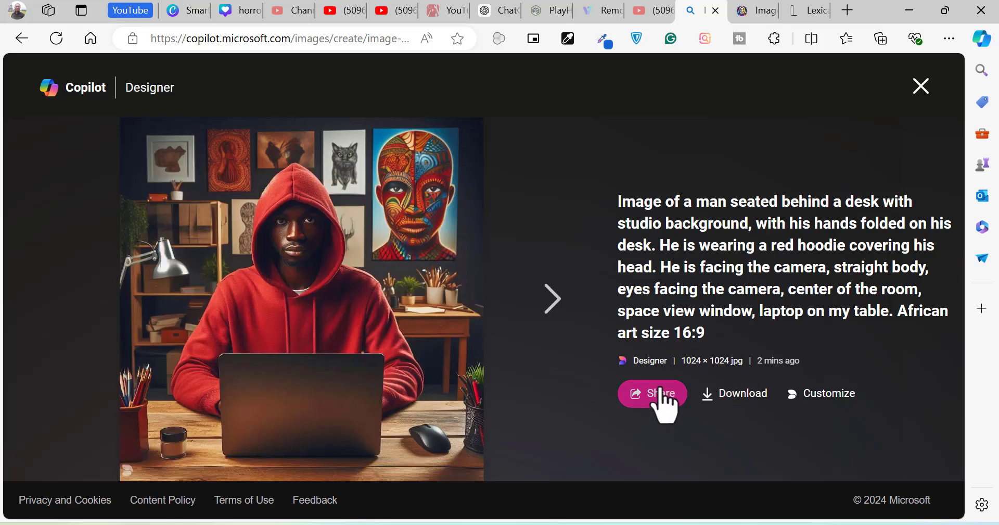
{"action": "left_click", "coordinate": [664, 401]}
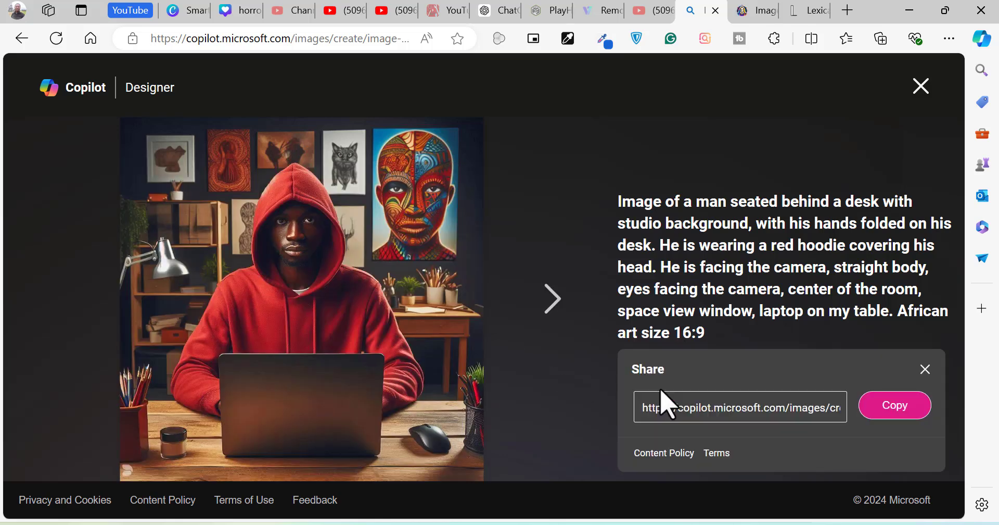
{"action": "left_click", "coordinate": [925, 369]}
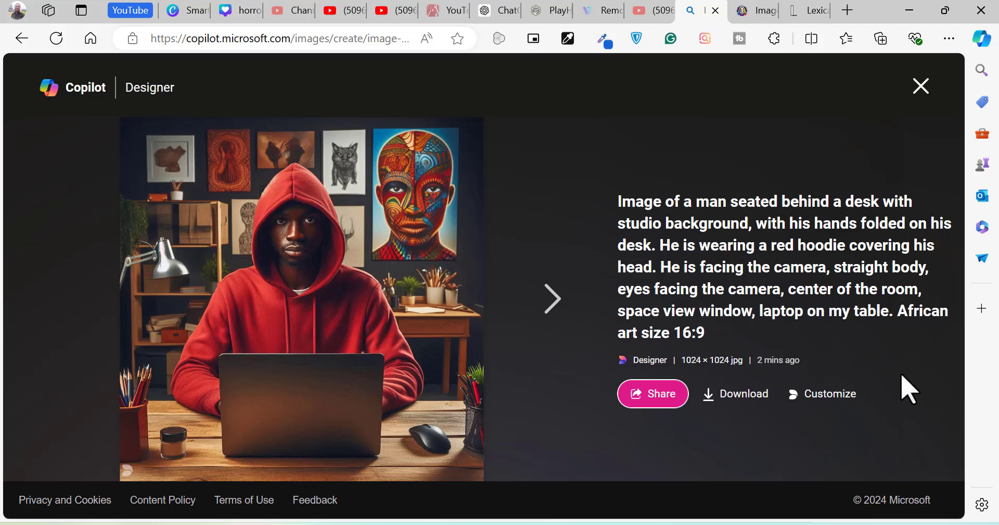
{"action": "left_click", "coordinate": [750, 399]}
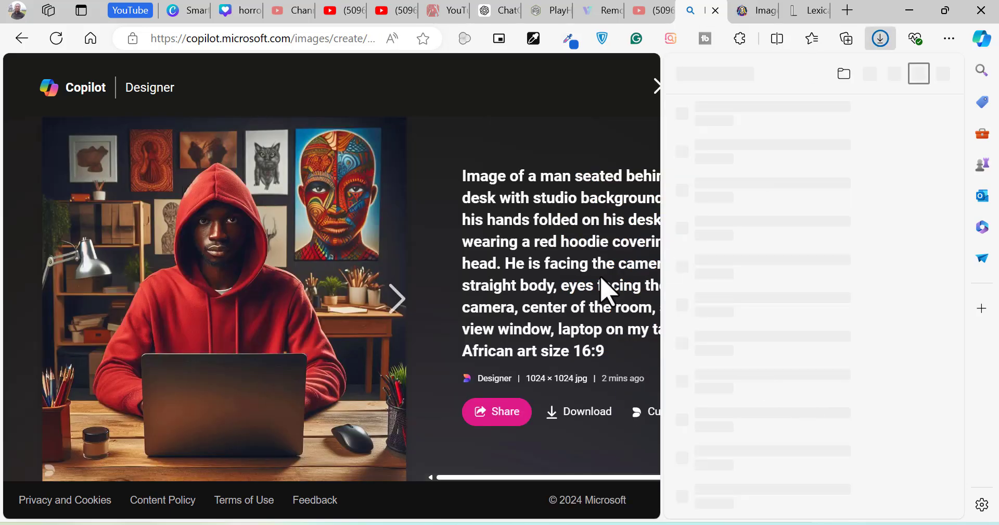
{"action": "left_click", "coordinate": [944, 75]}
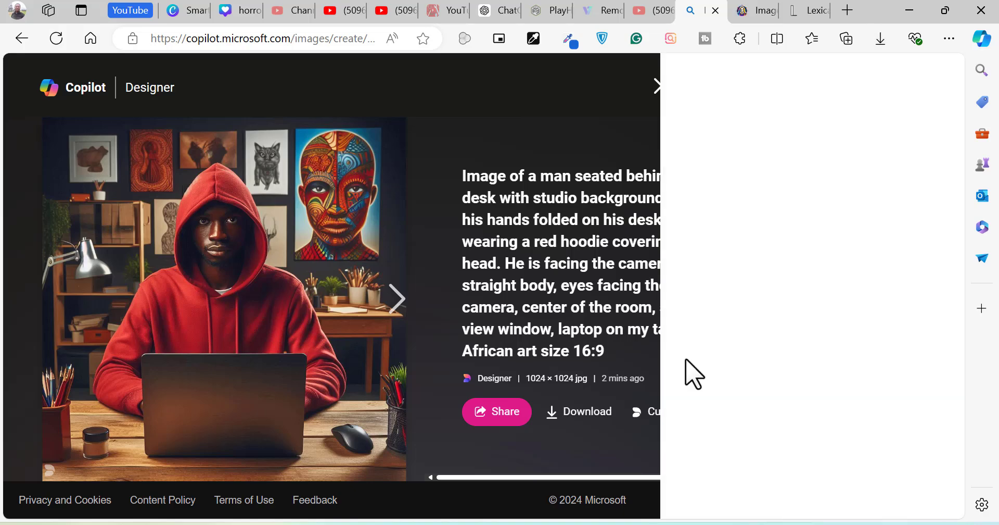
Switch to Lexica and examine its image results for the seated-man prompt, including the search's image upload and model options
{"action": "left_click", "coordinate": [804, 11]}
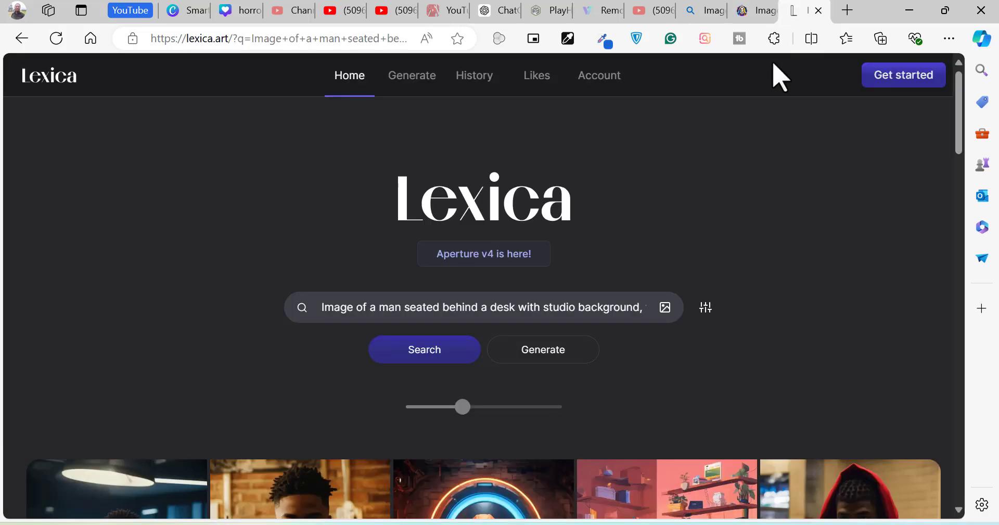
{"action": "scroll", "coordinate": [646, 224], "scroll_direction": "down", "scroll_amount": 5}
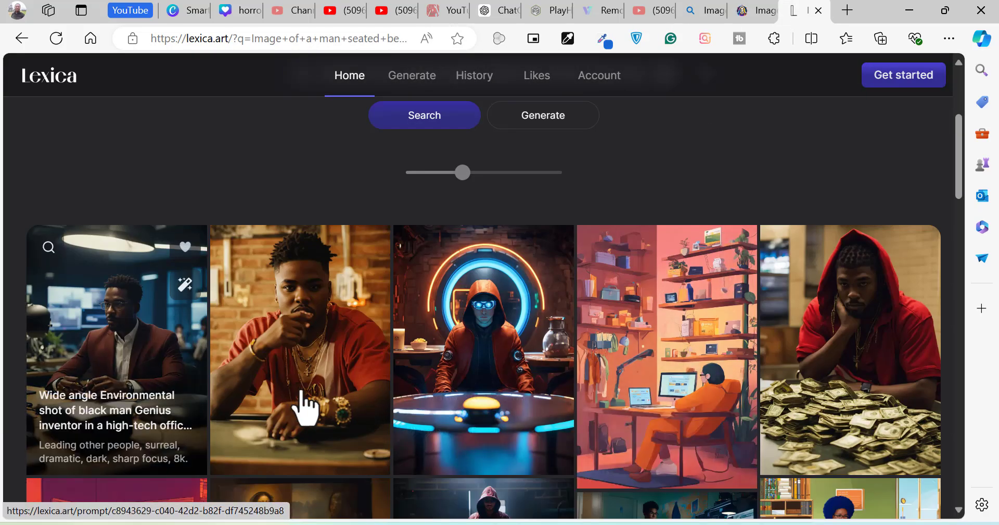
{"action": "scroll", "coordinate": [676, 327], "scroll_direction": "down", "scroll_amount": 6}
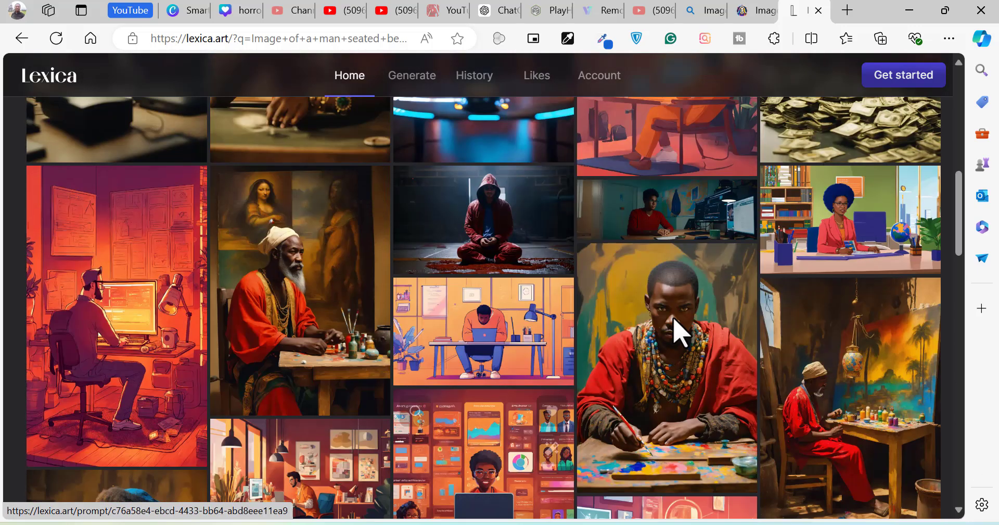
{"action": "scroll", "coordinate": [583, 328], "scroll_direction": "up", "scroll_amount": 11}
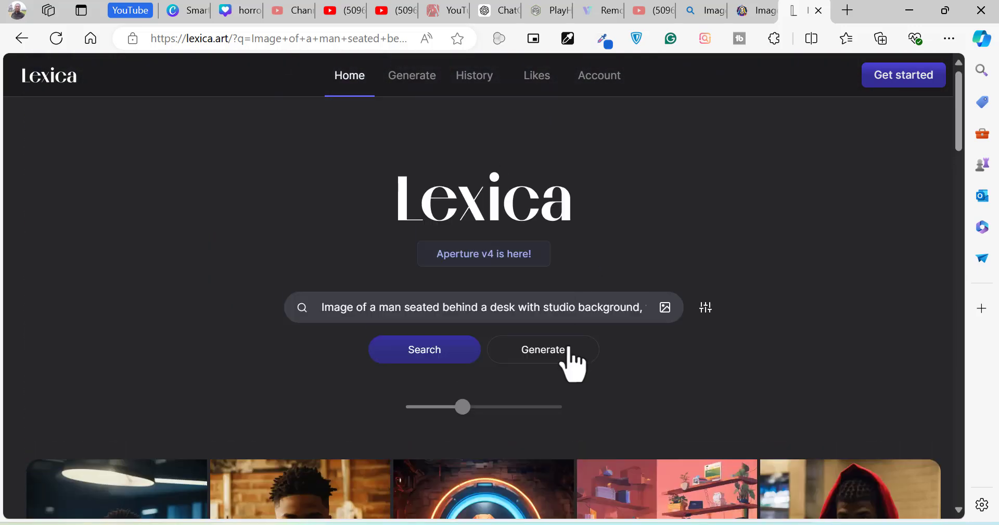
{"action": "scroll", "coordinate": [604, 354], "scroll_direction": "down", "scroll_amount": 5}
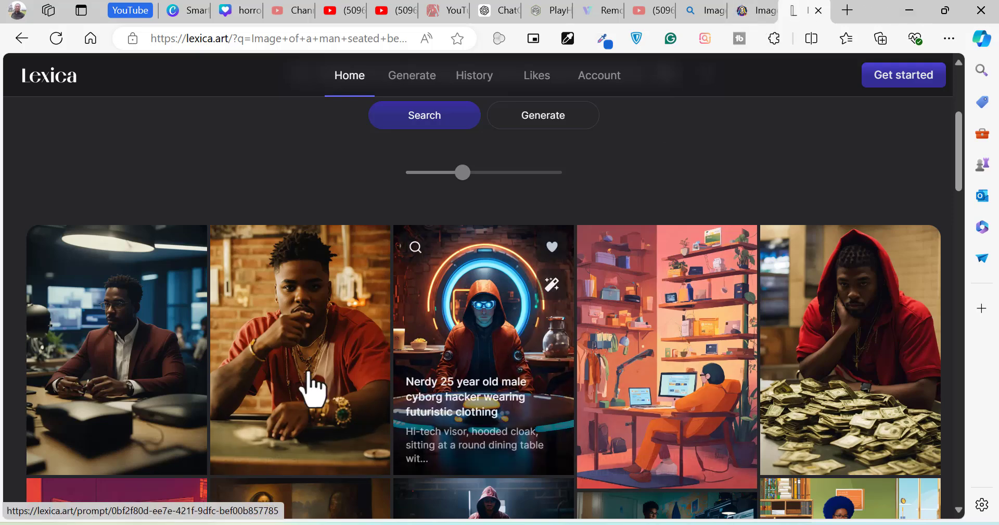
{"action": "scroll", "coordinate": [540, 404], "scroll_direction": "down", "scroll_amount": 3}
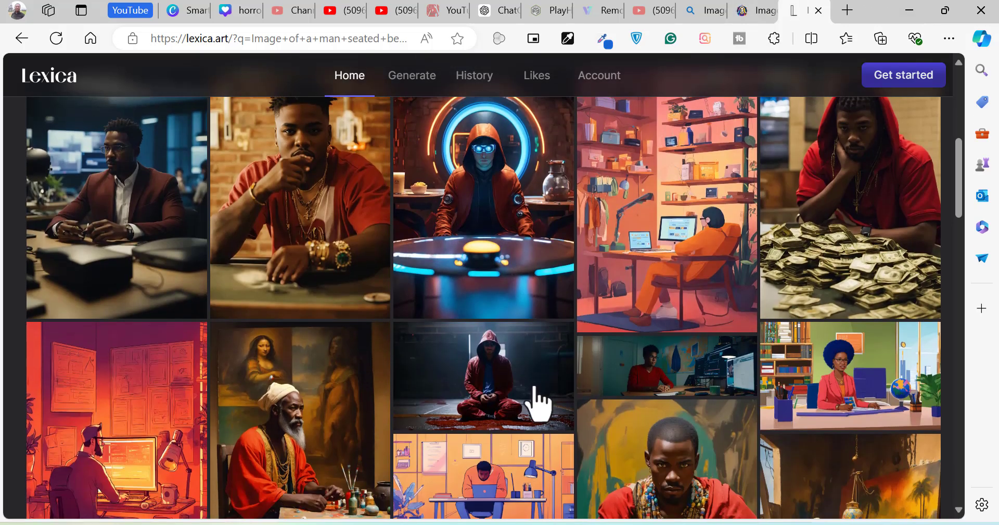
{"action": "scroll", "coordinate": [540, 385], "scroll_direction": "up", "scroll_amount": 7}
{"action": "left_click", "coordinate": [705, 234]}
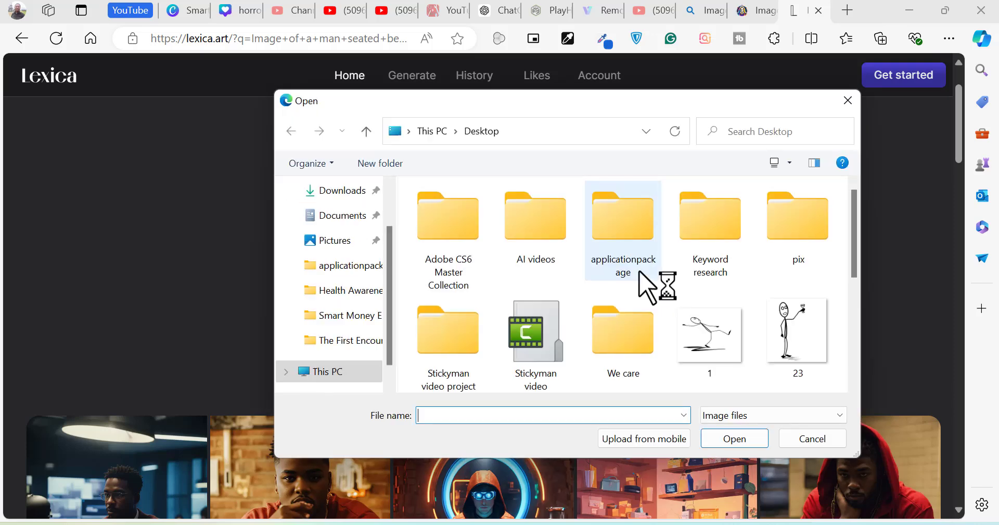
{"action": "left_click", "coordinate": [796, 439]}
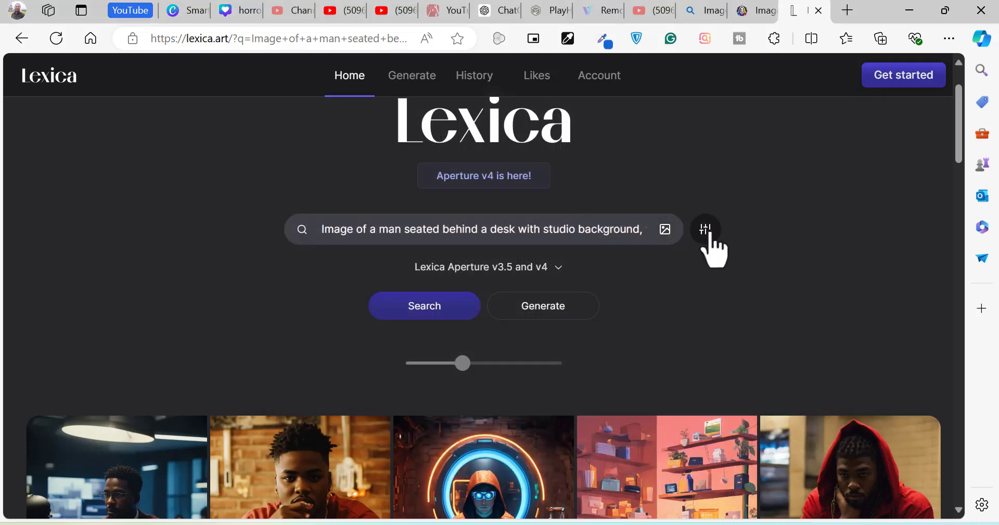
{"action": "scroll", "coordinate": [687, 312], "scroll_direction": "down", "scroll_amount": 10}
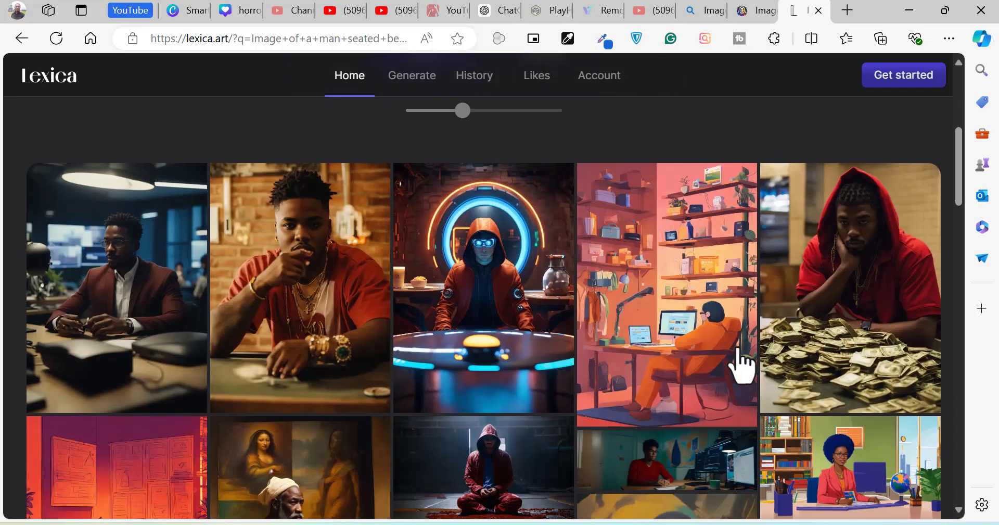
{"action": "scroll", "coordinate": [568, 260], "scroll_direction": "up", "scroll_amount": 7}
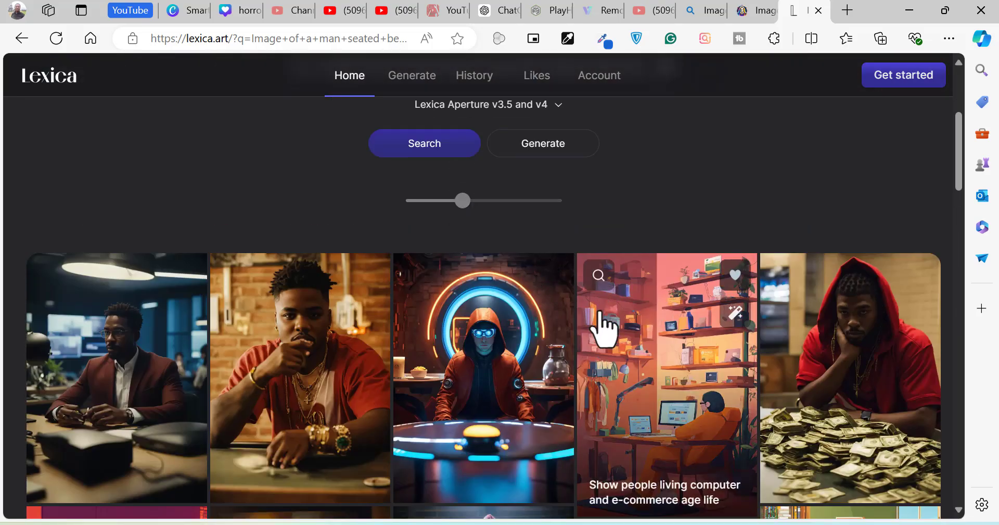
{"action": "scroll", "coordinate": [629, 335], "scroll_direction": "down", "scroll_amount": 10}
{"action": "scroll", "coordinate": [638, 351], "scroll_direction": "down", "scroll_amount": 4}
{"action": "scroll", "coordinate": [641, 312], "scroll_direction": "up", "scroll_amount": 4}
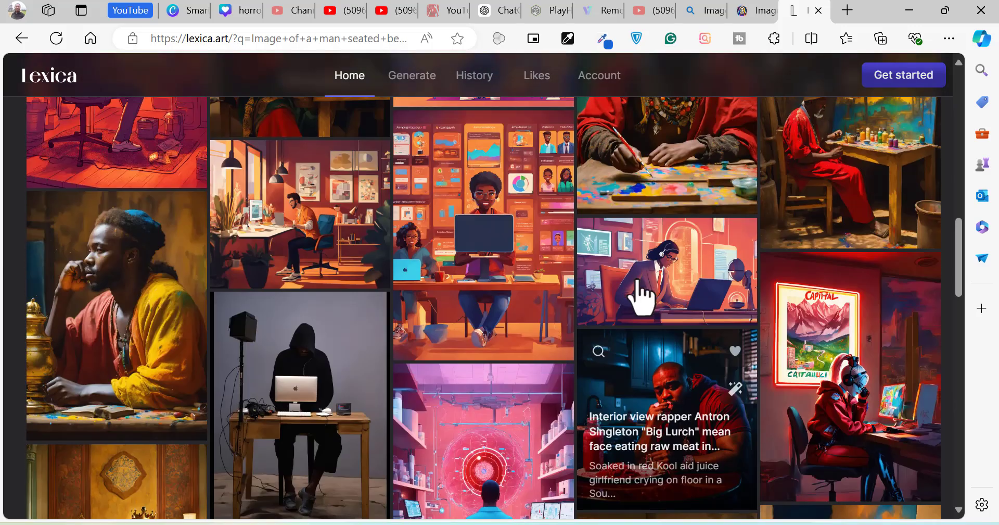
{"action": "scroll", "coordinate": [658, 300], "scroll_direction": "down", "scroll_amount": 8}
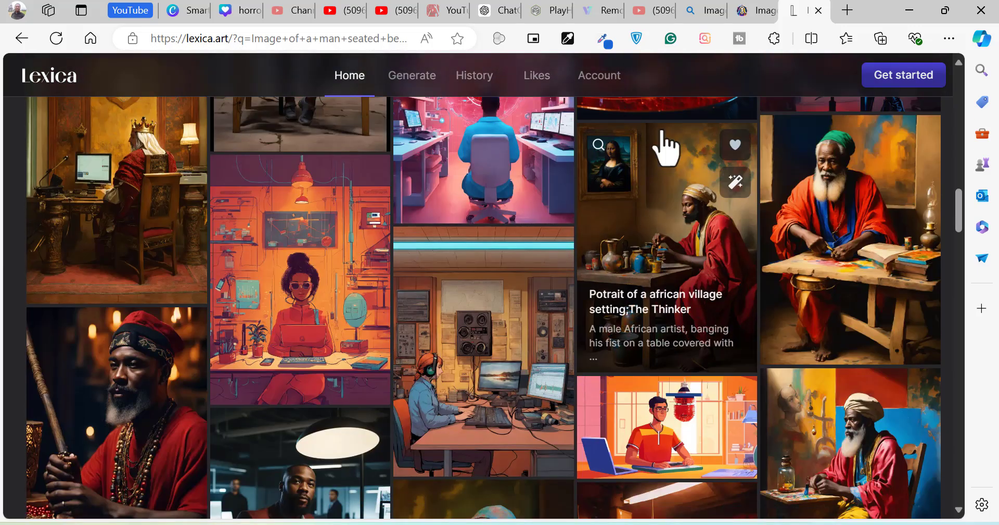
Look over the four 16:9 hooded-man images in Leonardo.Ai and open virbo.wondershare.com/app/ in a new InPrivate window
{"action": "left_click", "coordinate": [750, 16]}
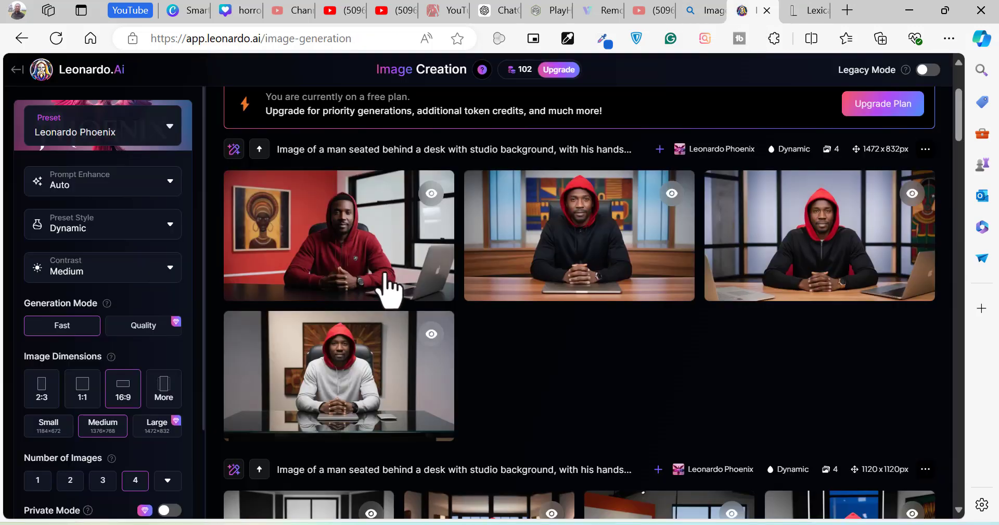
{"action": "mouse_move", "coordinate": [323, 212]}
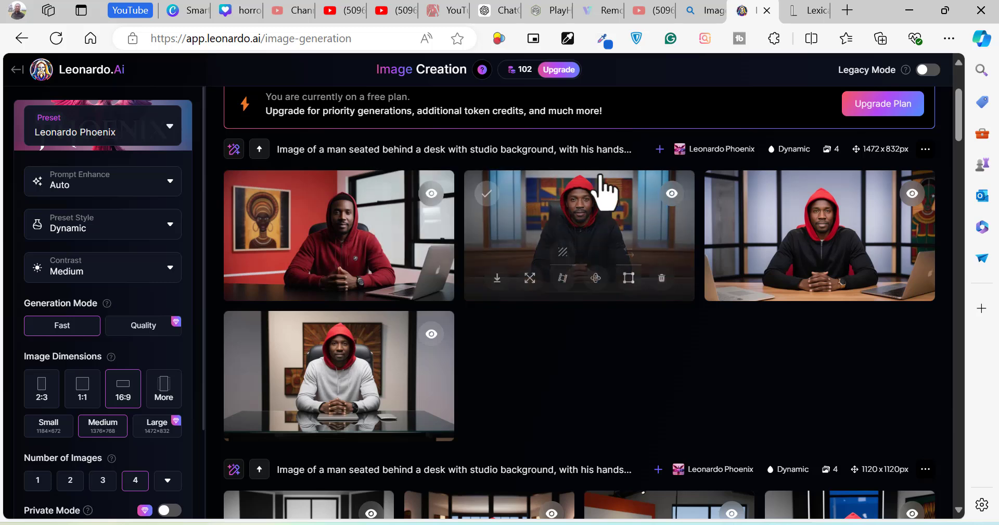
{"action": "left_click", "coordinate": [952, 41]}
{"action": "left_click", "coordinate": [774, 121]}
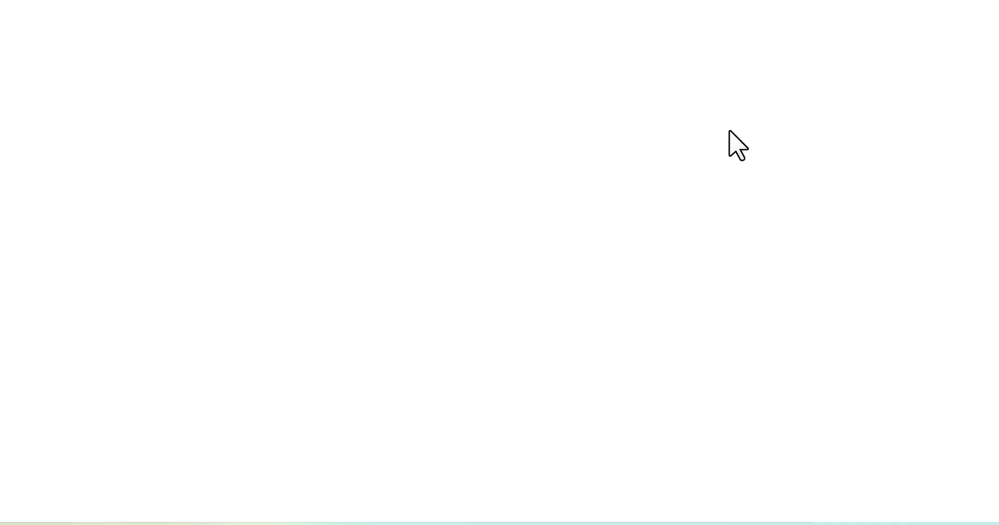
{"action": "type", "text": "vir"}
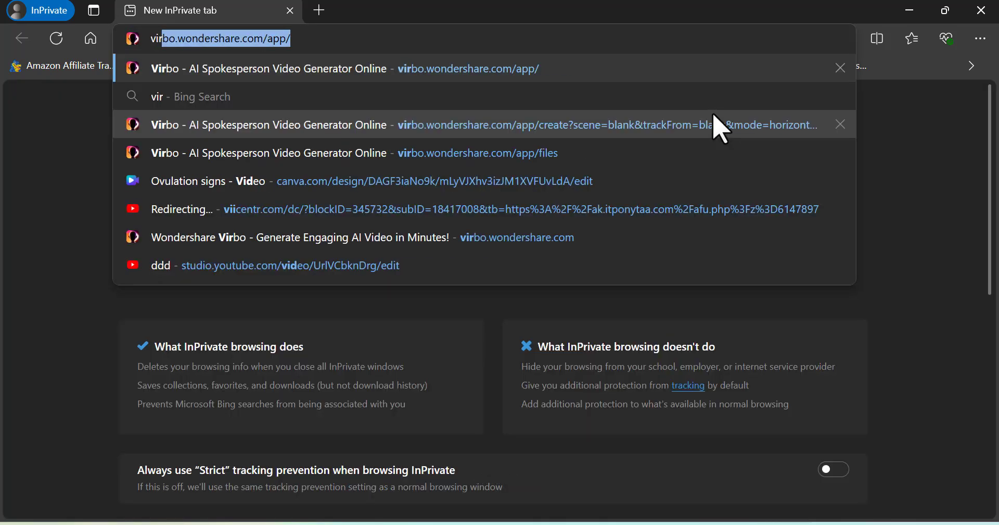
{"action": "key", "text": "Return"}
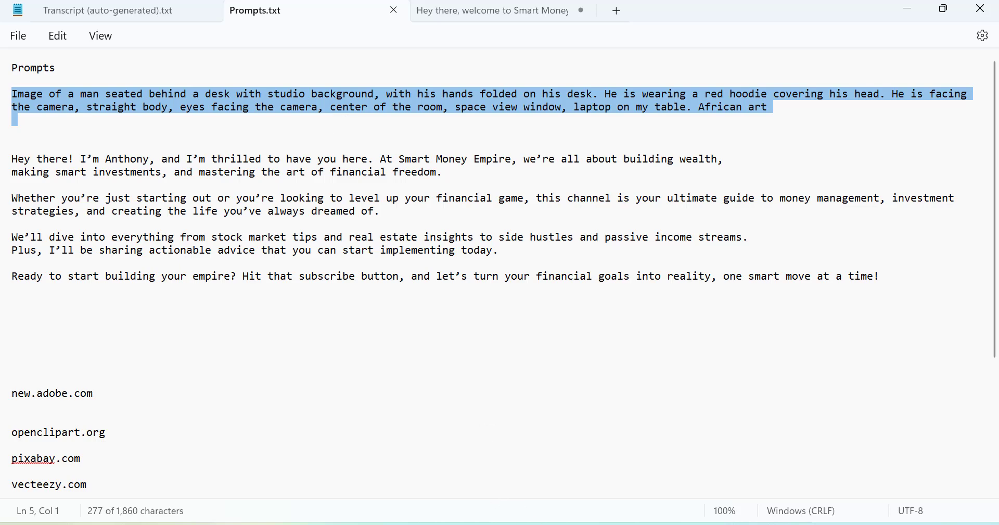
Select the entire Smart Money Empire welcome script in the unsaved Notepad document
{"action": "left_click", "coordinate": [490, 11]}
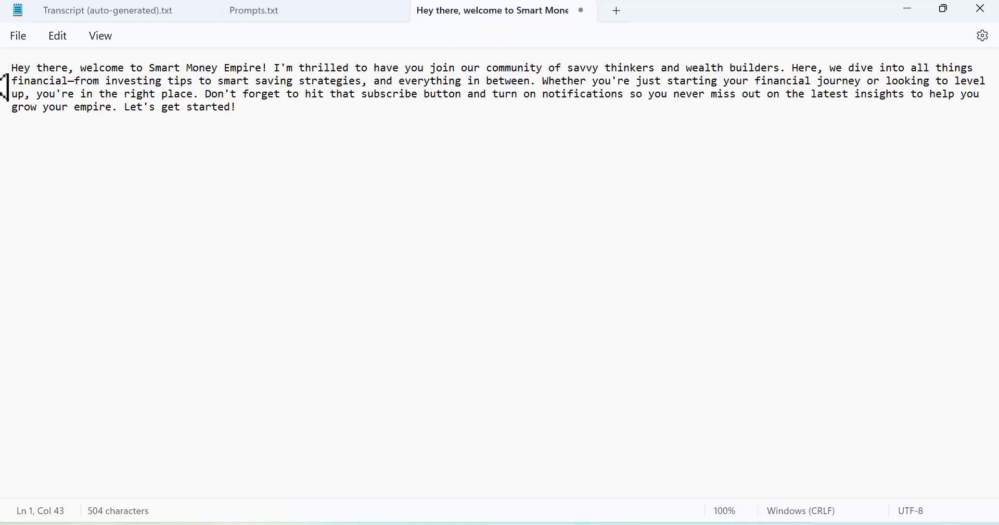
{"action": "key", "text": "ctrl+a"}
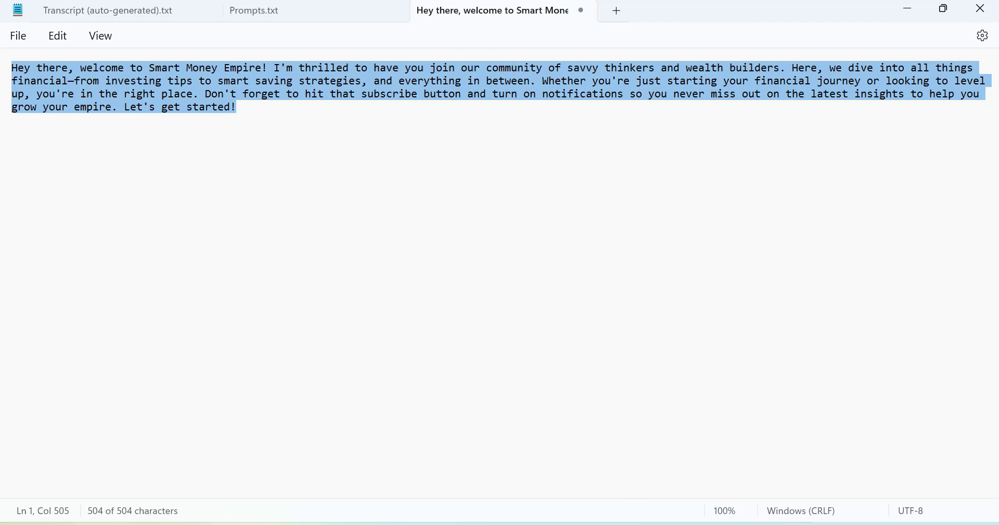
Switch back to the main browser window and view the voice-over project for the channel introduction in PlayHT
{"action": "mouse_move", "coordinate": [613, 523]}
{"action": "left_click", "coordinate": [583, 461]}
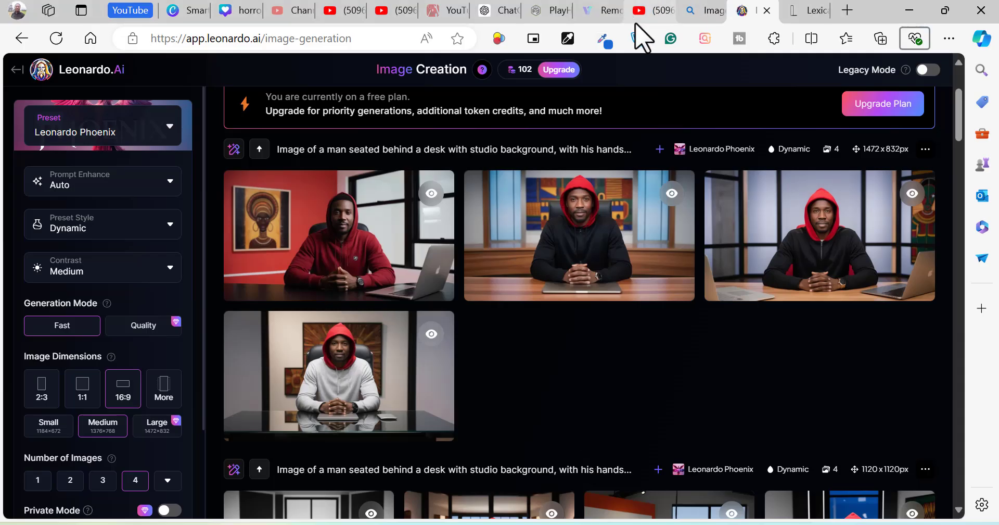
{"action": "left_click", "coordinate": [540, 12]}
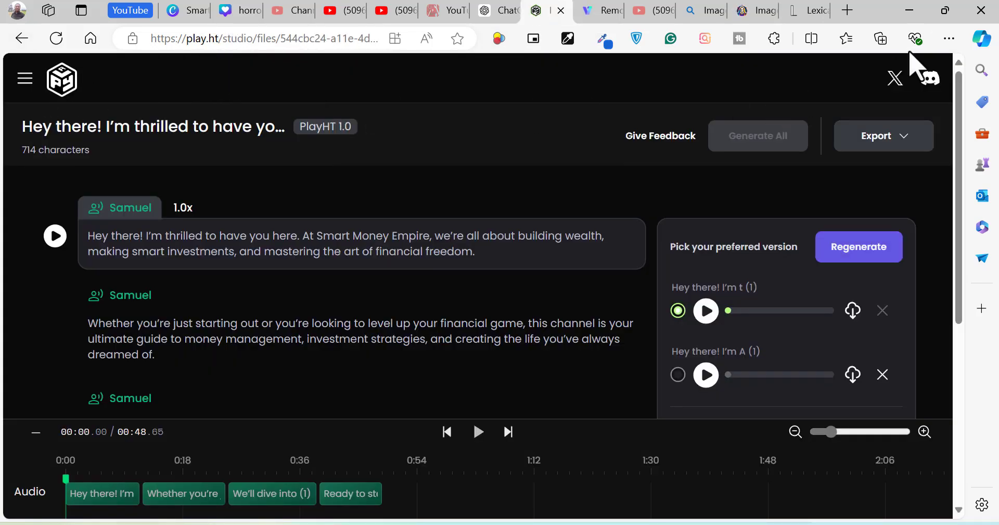
{"action": "left_click", "coordinate": [847, 10]}
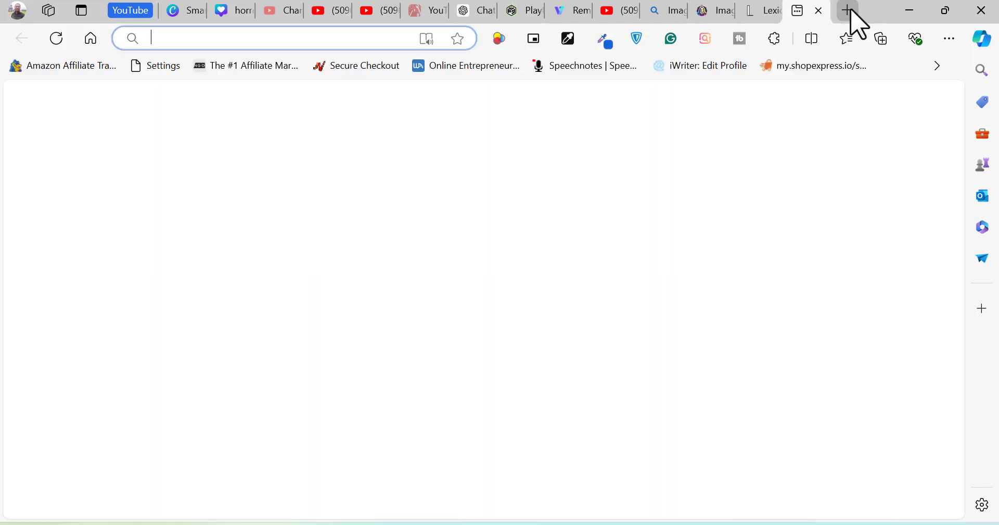
{"action": "key", "text": "ctrl+w"}
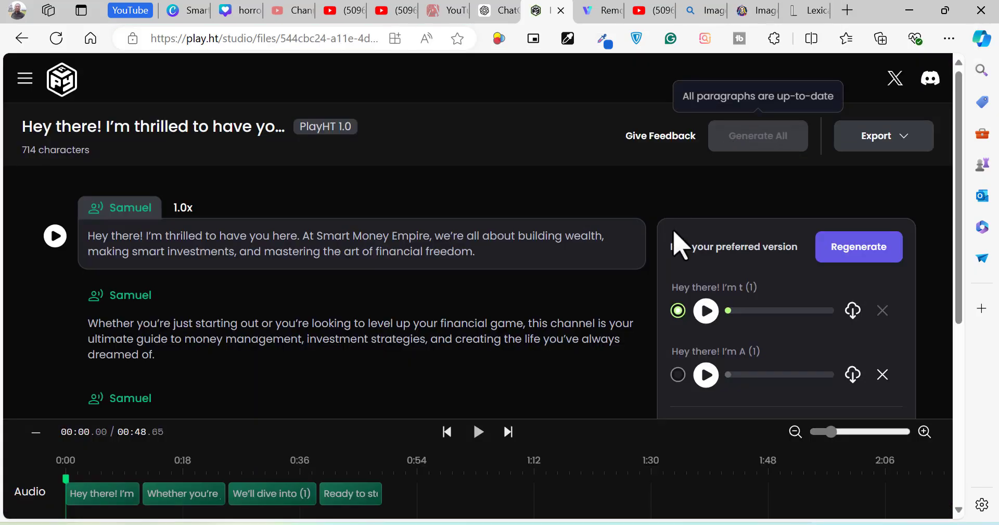
In the InPrivate window, search for elevenlabs, open the ElevenLabs site, and close the search results
{"action": "mouse_move", "coordinate": [544, 522]}
{"action": "left_click", "coordinate": [338, 523]}
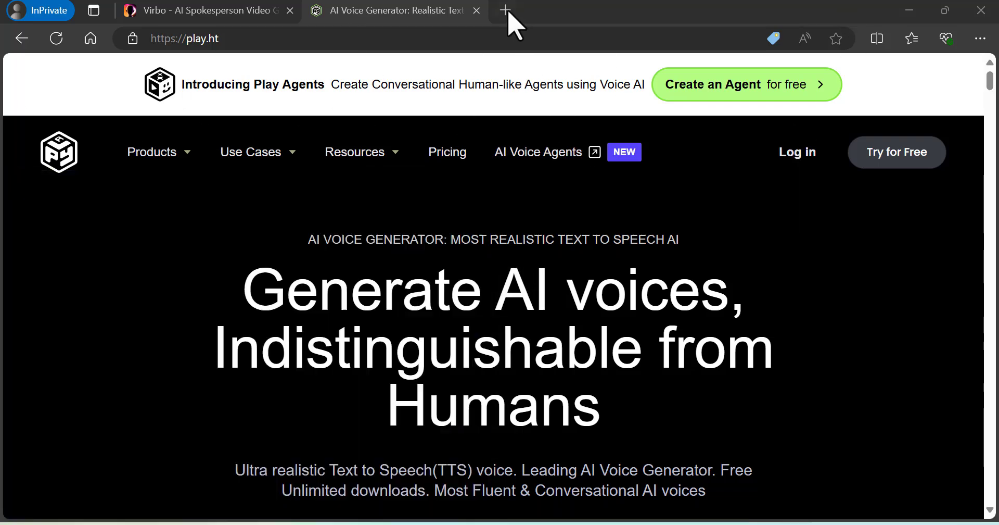
{"action": "left_click", "coordinate": [507, 11]}
{"action": "type", "text": "ele"}
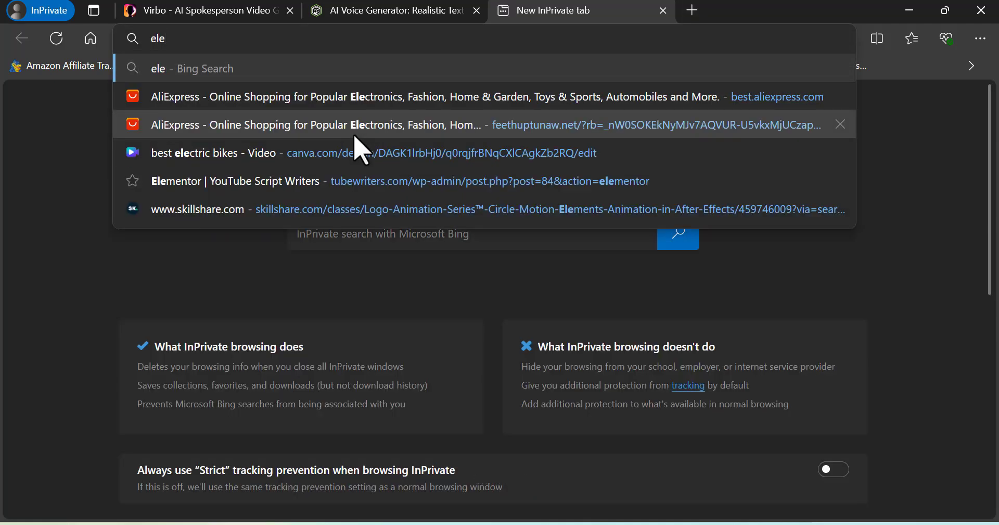
{"action": "type", "text": "venlabs"}
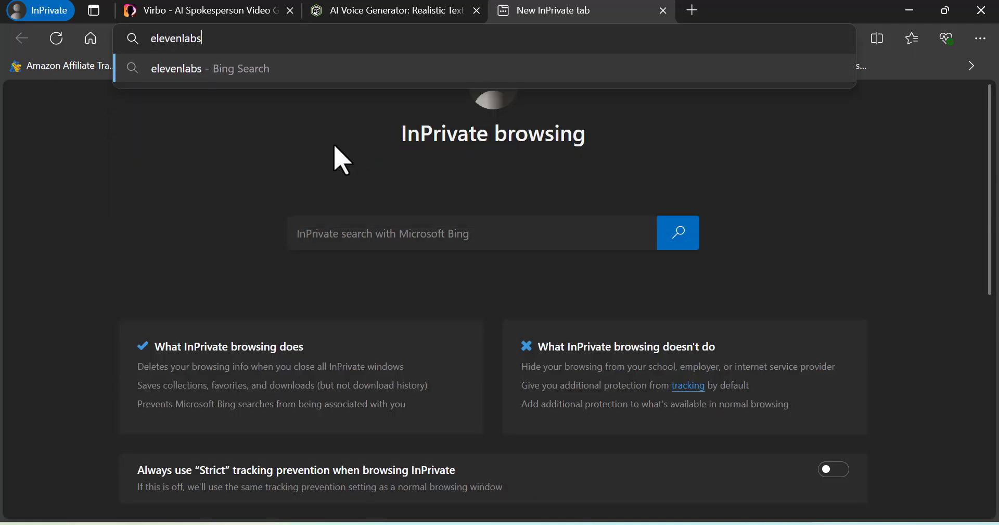
{"action": "key", "text": "Return"}
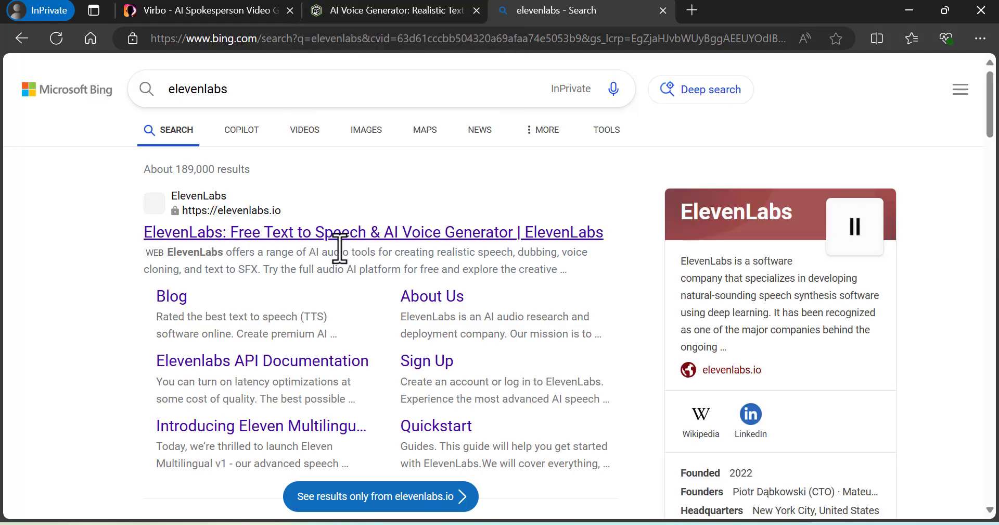
{"action": "left_click", "coordinate": [338, 235]}
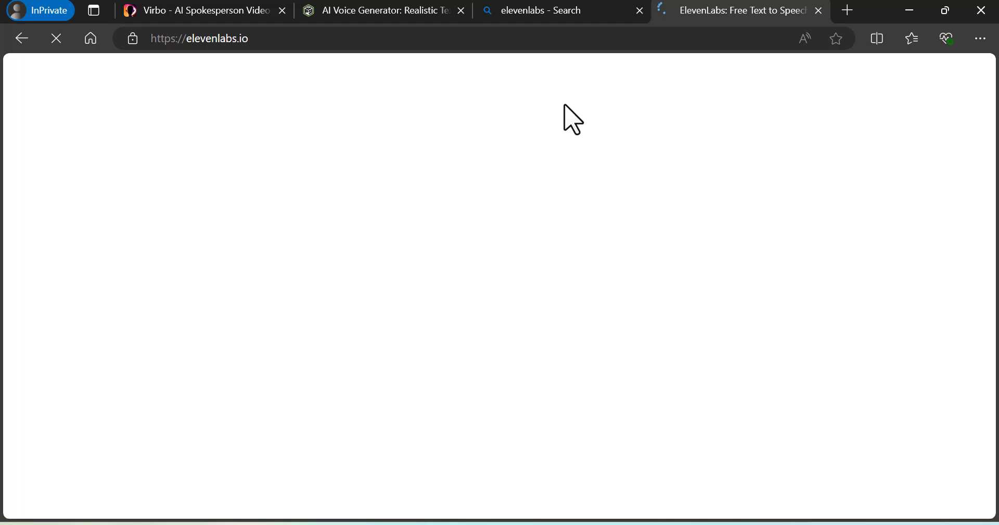
{"action": "left_click", "coordinate": [640, 10]}
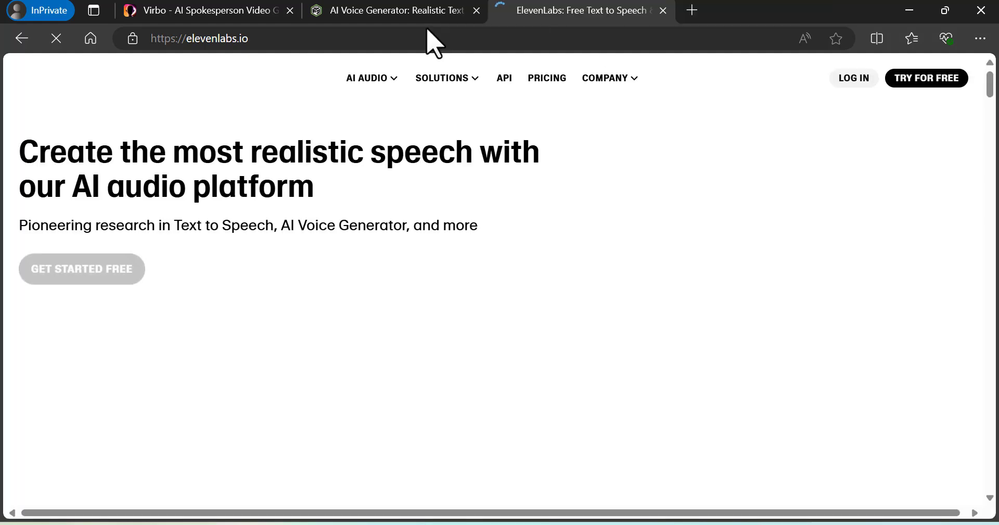
Open ttsfree.com in a new InPrivate tab
{"action": "left_click", "coordinate": [693, 10]}
{"action": "type", "text": "tt"}
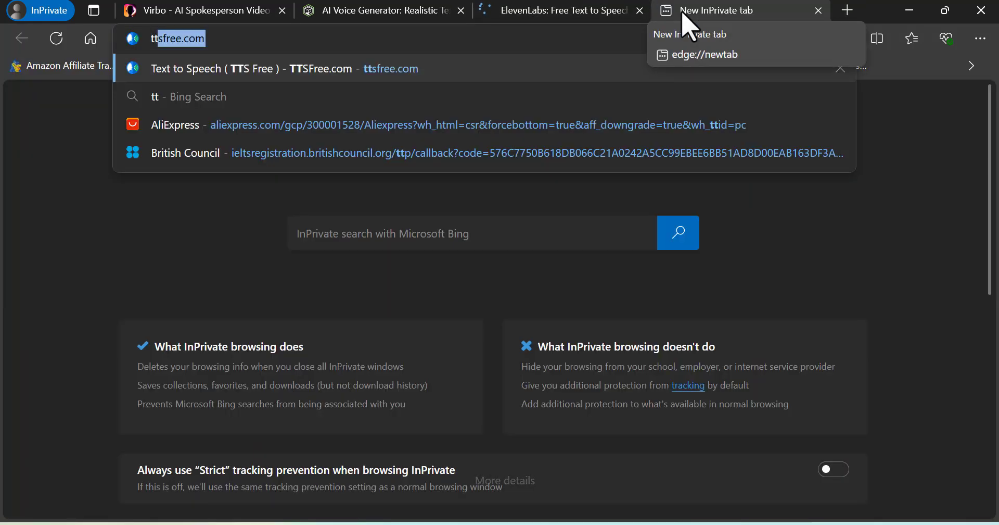
{"action": "key", "text": "Return"}
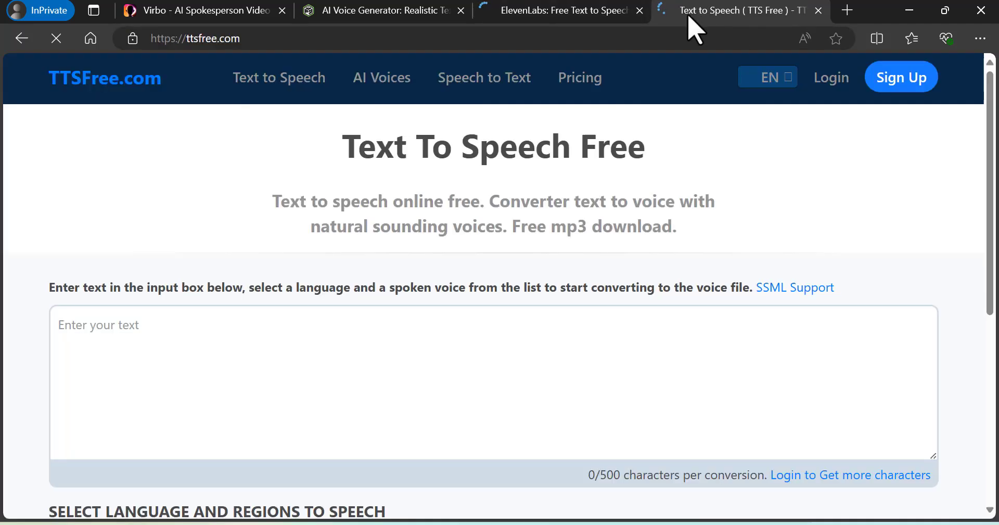
Look over the home pages of the three text-to-speech sites: PlayHT, ElevenLabs and TTSFree
{"action": "key", "text": "ctrl+shift+Tab"}
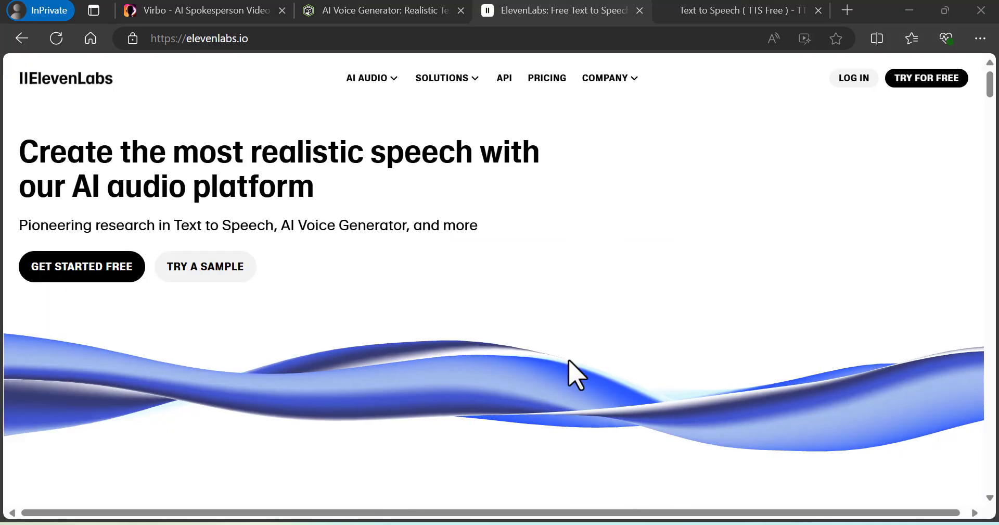
{"action": "left_click", "coordinate": [411, 28]}
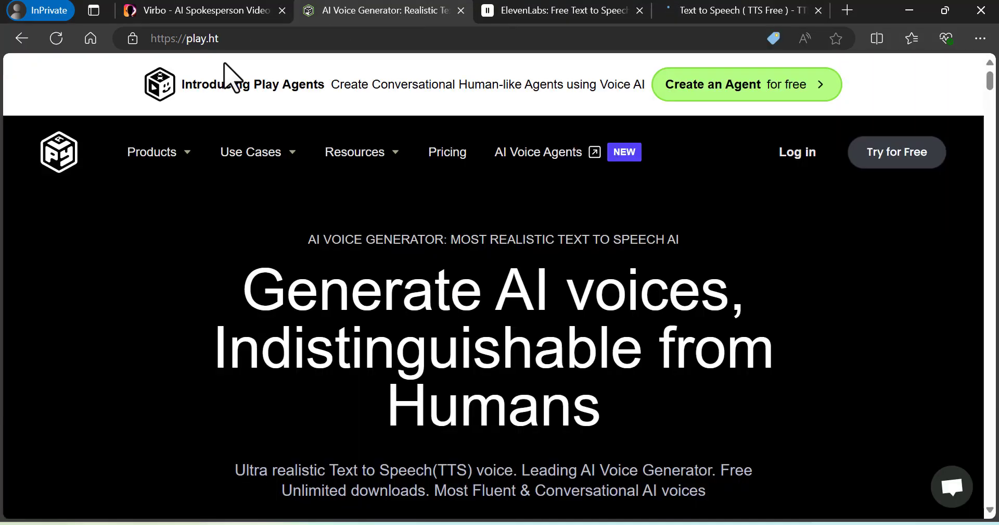
{"action": "left_click", "coordinate": [522, 15]}
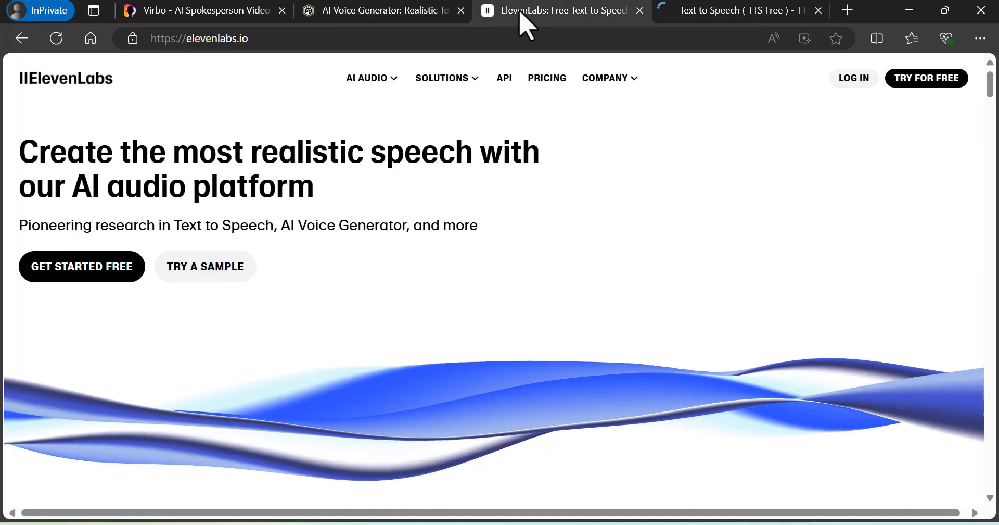
{"action": "left_click", "coordinate": [697, 16]}
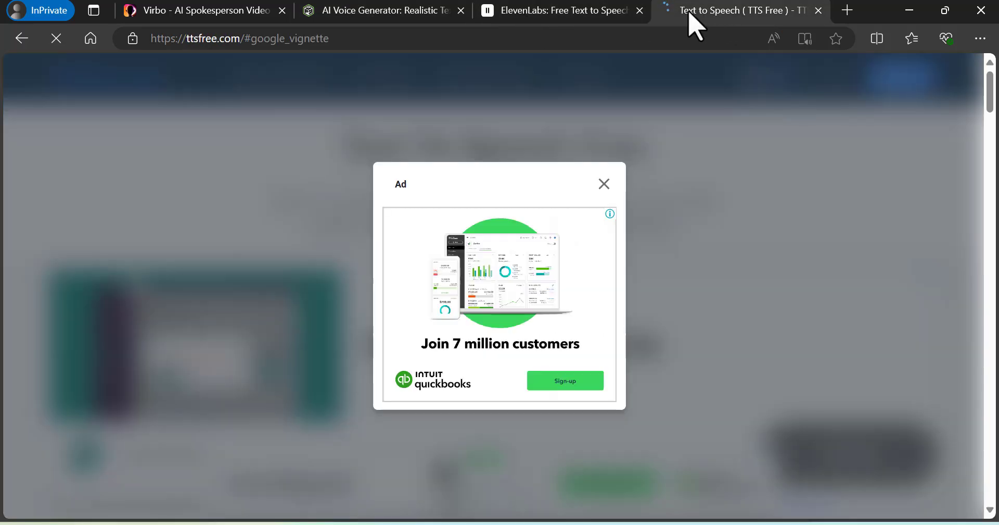
{"action": "left_click", "coordinate": [408, 15]}
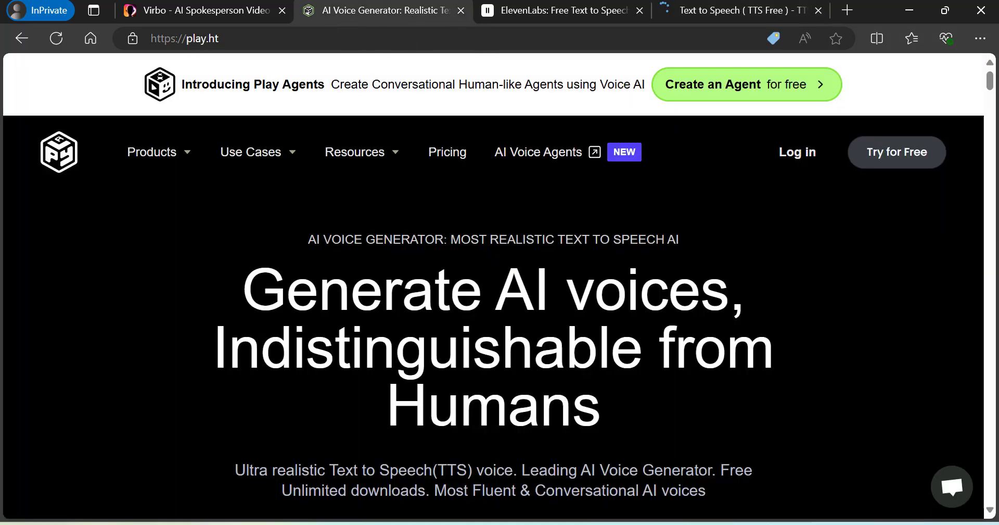
Check the selected welcome script in Notepad, then switch to the PlayHT project in the main browser and delete all its paragraphs
{"action": "key", "text": "alt+Tab"}
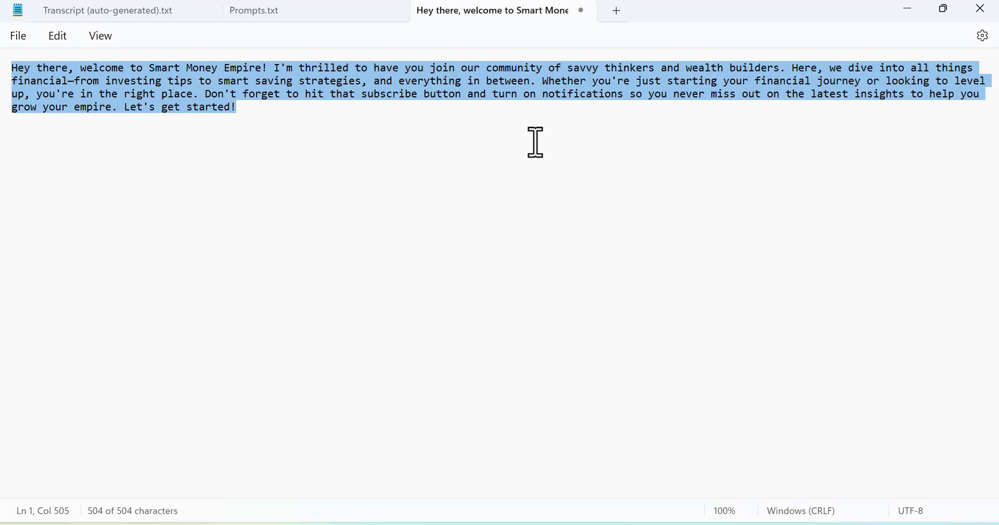
{"action": "mouse_move", "coordinate": [613, 520]}
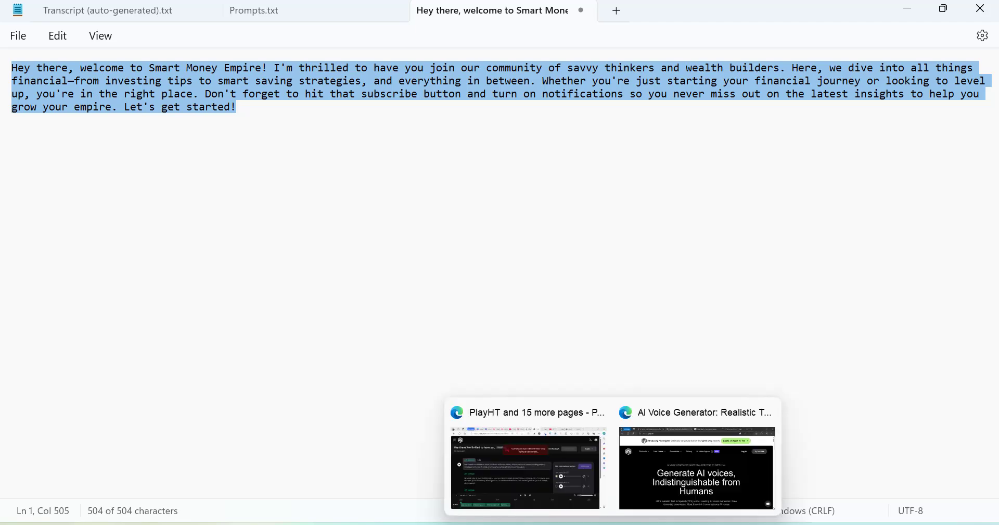
{"action": "left_click", "coordinate": [569, 473]}
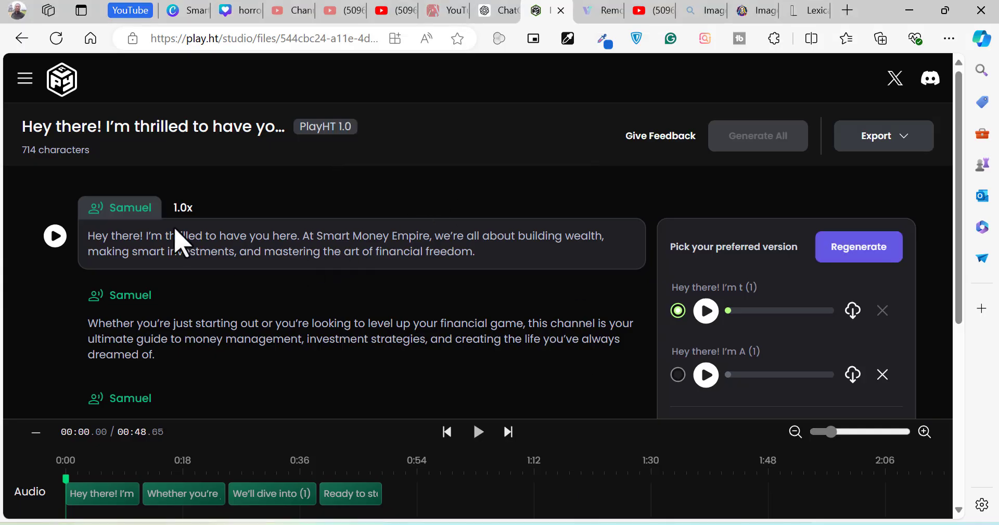
{"action": "key", "text": "ctrl+a"}
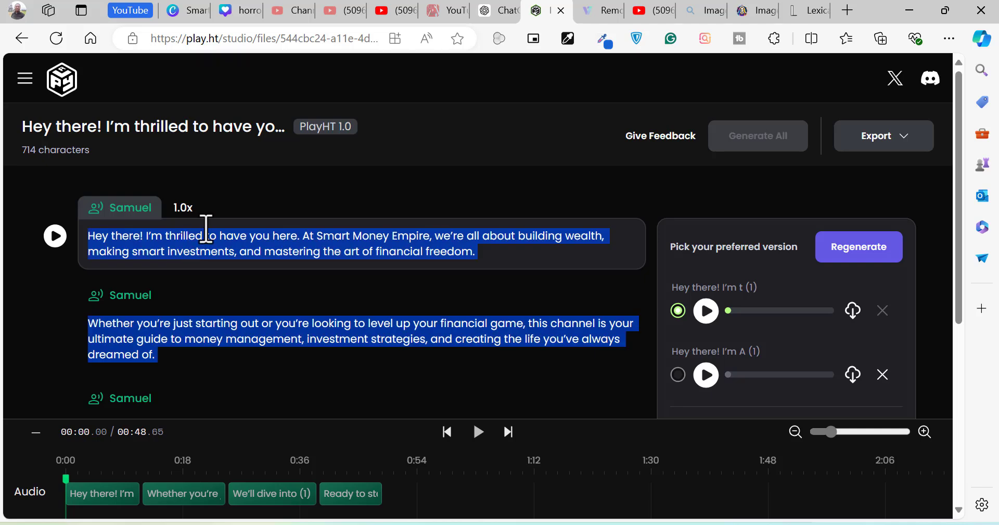
{"action": "key", "text": "BackSpace"}
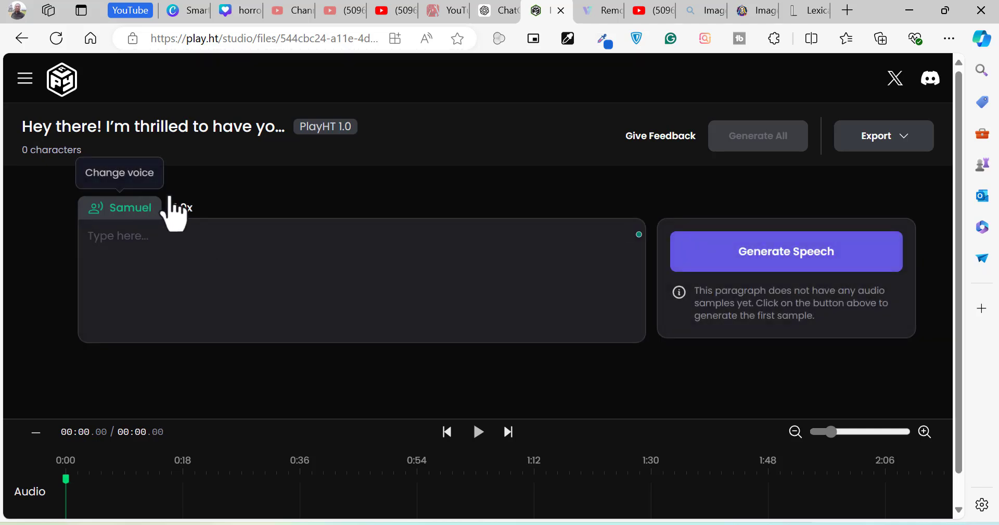
Preview the pre-made American male voice William and set it as the voice of the empty paragraph
{"action": "left_click", "coordinate": [151, 209]}
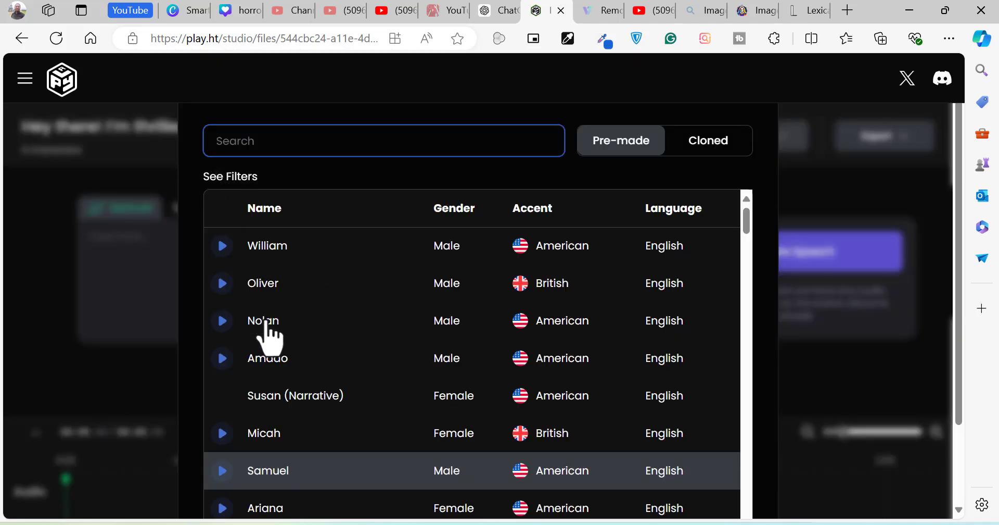
{"action": "left_click", "coordinate": [223, 246]}
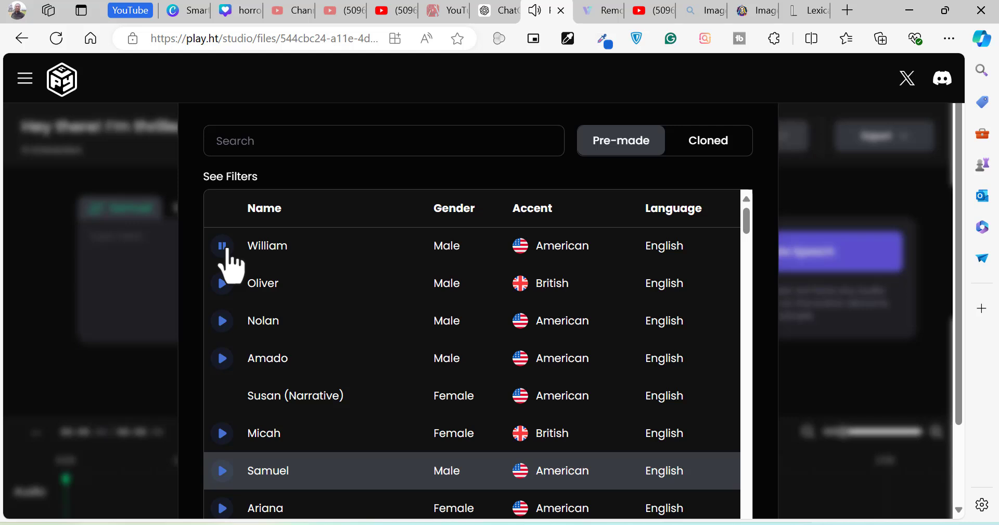
{"action": "left_click", "coordinate": [223, 248]}
{"action": "left_click", "coordinate": [471, 249]}
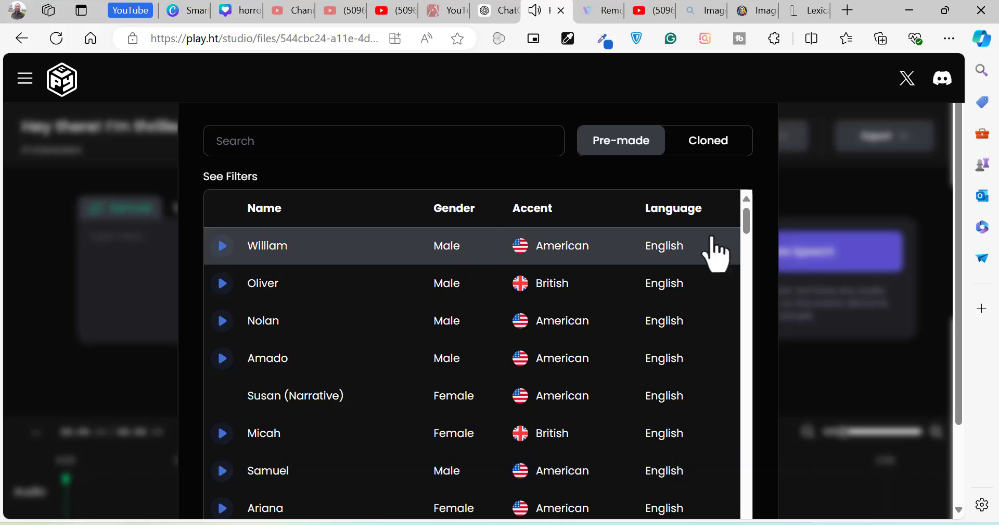
{"action": "scroll", "coordinate": [702, 291], "scroll_direction": "down", "scroll_amount": 2}
{"action": "left_click", "coordinate": [718, 484]}
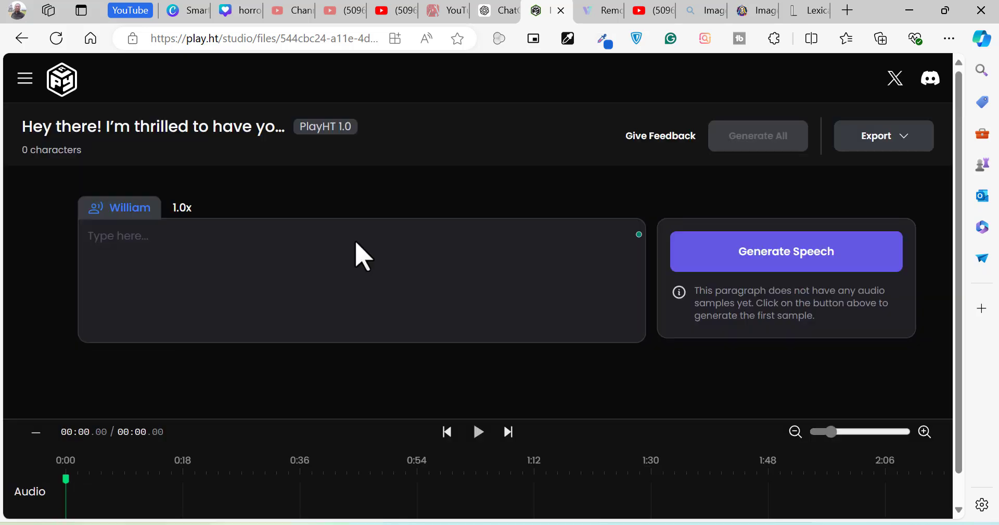
Insert the Smart Money Empire welcome script and split it into two paragraphs before "Whether you're just starting your financial journey"
{"action": "type", "text": "Hey there, welcome to Smart Money Empire! I'm thrilled to have you join our community of savvy thinkers and wealth builders. Here, we dive into all things financial—from investing tips to smart saving strategies, and everything in between. Whether you're just starting your financial journey or looking to level up, you're in the right place. Don't forget to hit that subscribe button and turn on notifications so you never miss out on the latest insights to help you grow your empire. Let's get started!"}
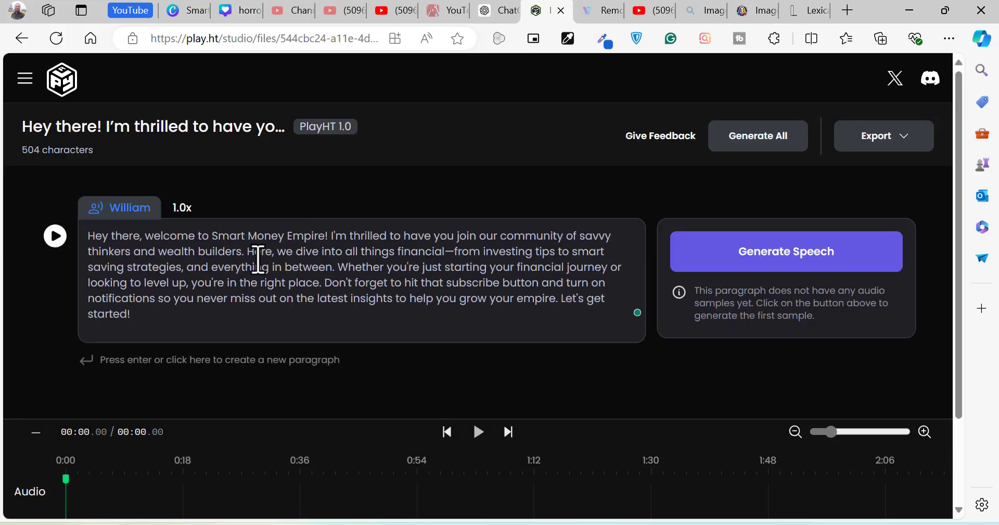
{"action": "key", "text": "ctrl+a"}
{"action": "key", "text": "ctrl+c"}
{"action": "key", "text": "BackSpace"}
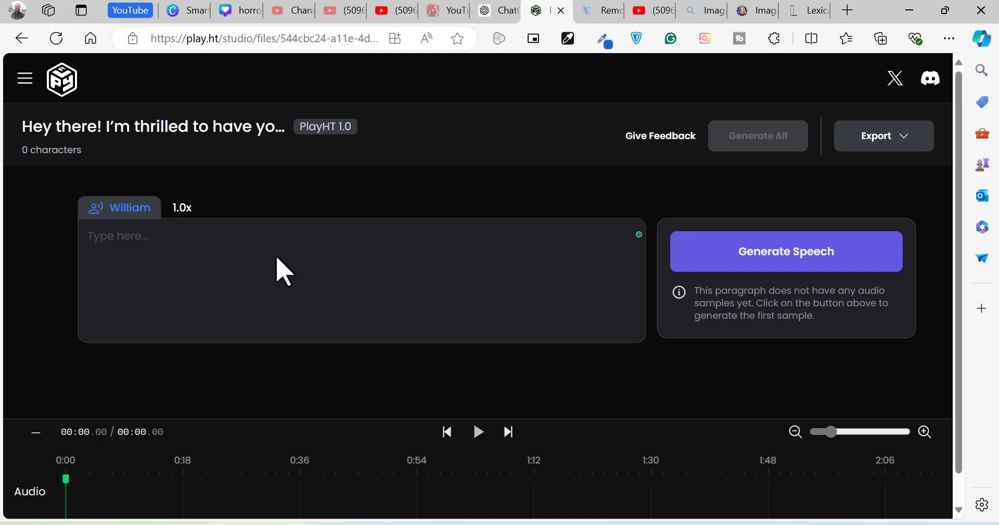
{"action": "key", "text": "ctrl+v"}
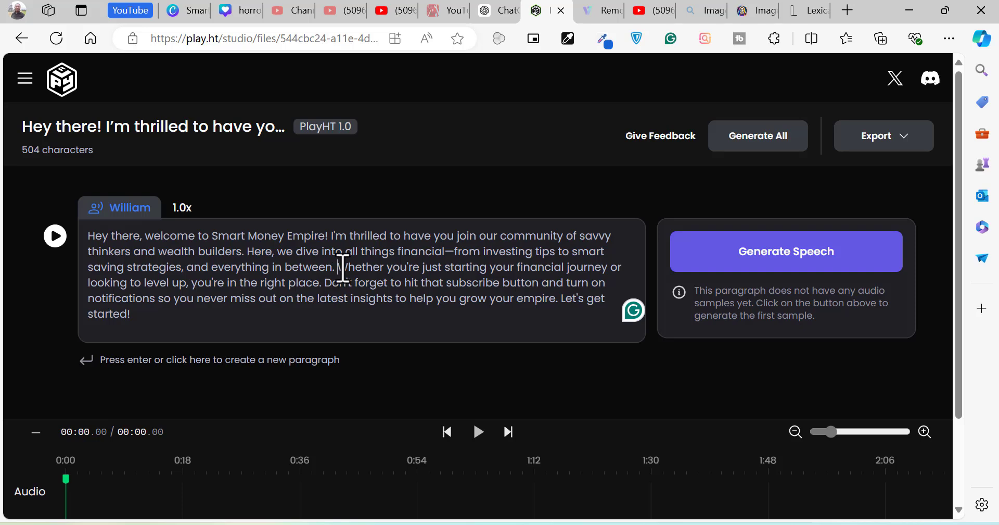
{"action": "key", "text": "Return"}
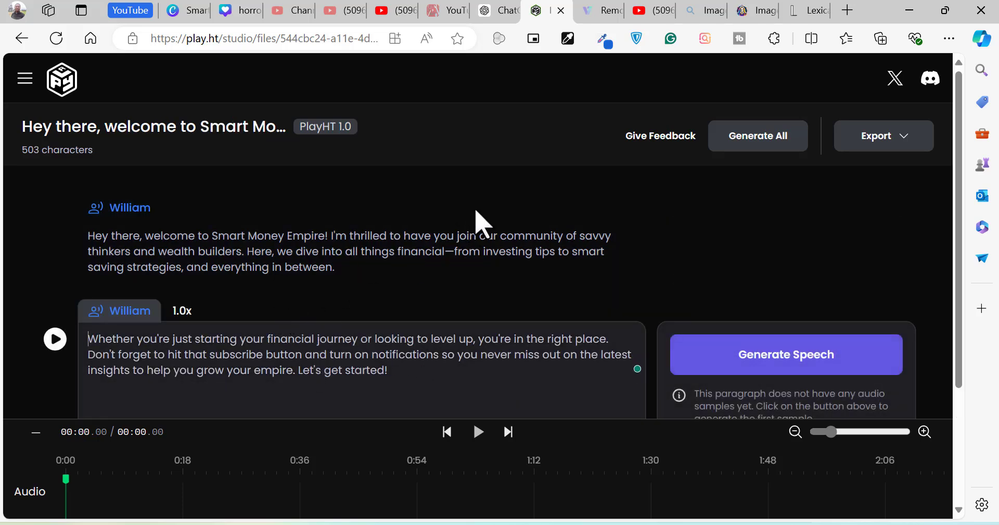
{"action": "left_click", "coordinate": [263, 255]}
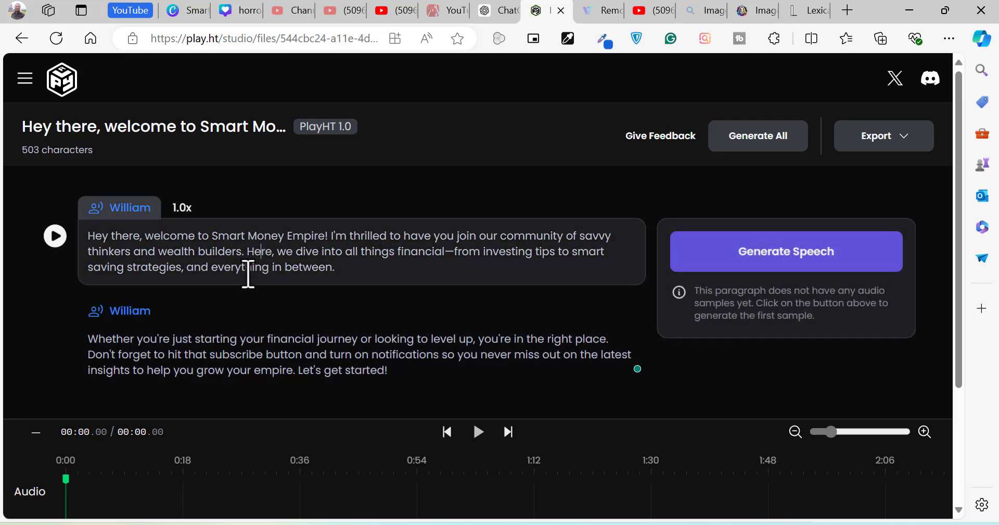
Generate speech for all paragraphs and export the voice-over as a single audio file
{"action": "left_click", "coordinate": [743, 148]}
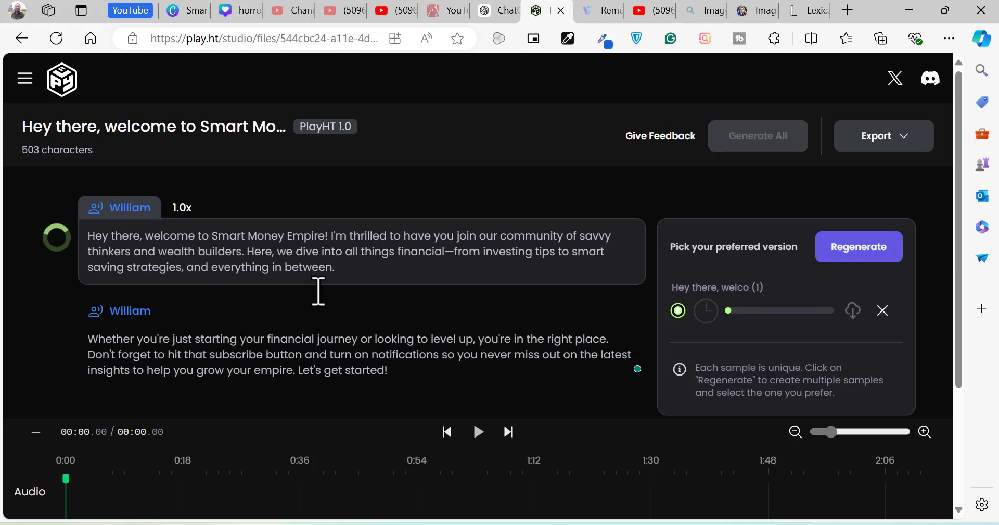
{"action": "scroll", "coordinate": [451, 413], "scroll_direction": "down", "scroll_amount": 3}
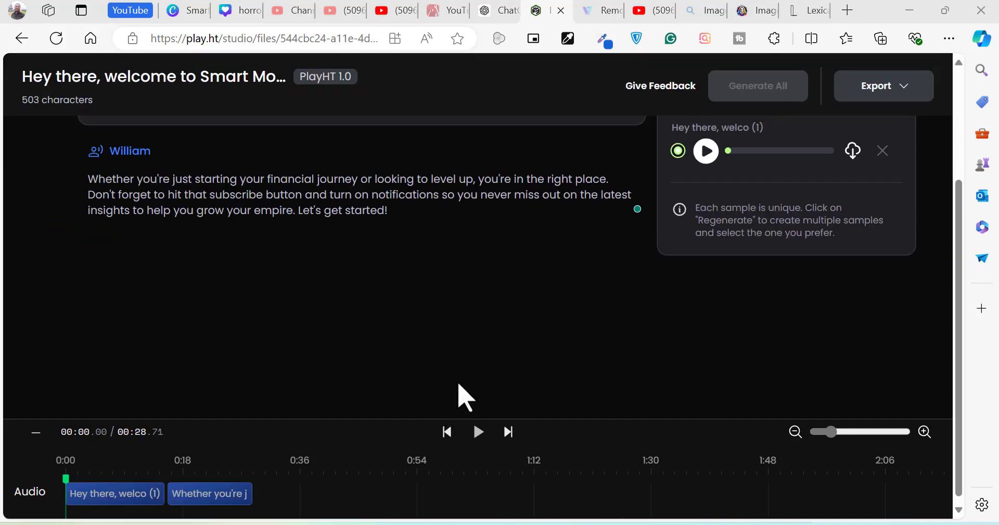
{"action": "scroll", "coordinate": [464, 364], "scroll_direction": "up", "scroll_amount": 3}
{"action": "left_click", "coordinate": [875, 140]}
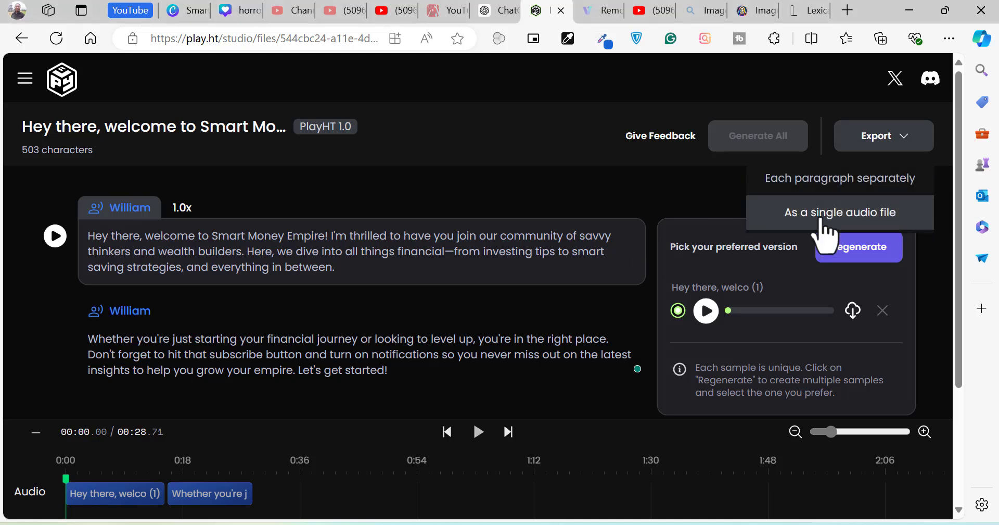
{"action": "left_click", "coordinate": [827, 213]}
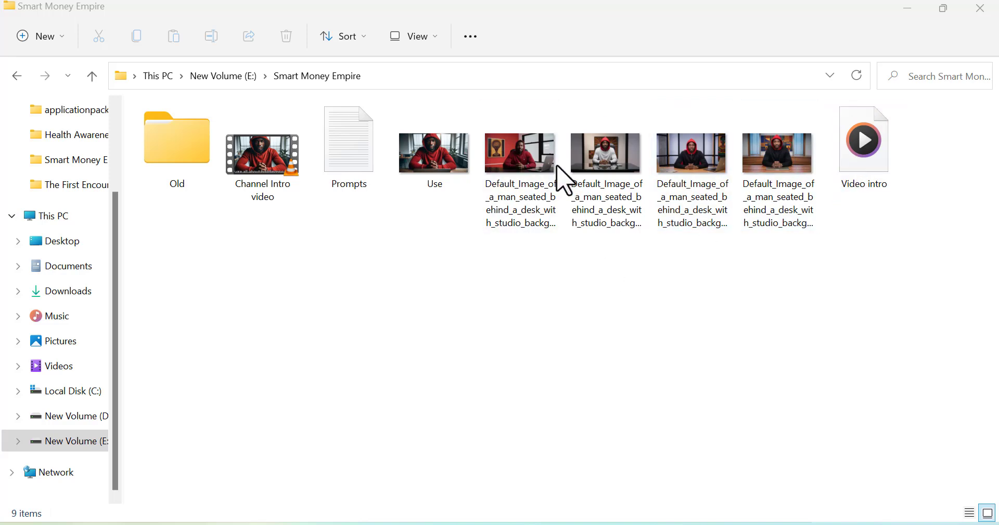
In File Explorer's Smart Money Empire folder, check the red-hoodie image and the Video intro audio file
{"action": "left_click", "coordinate": [513, 161]}
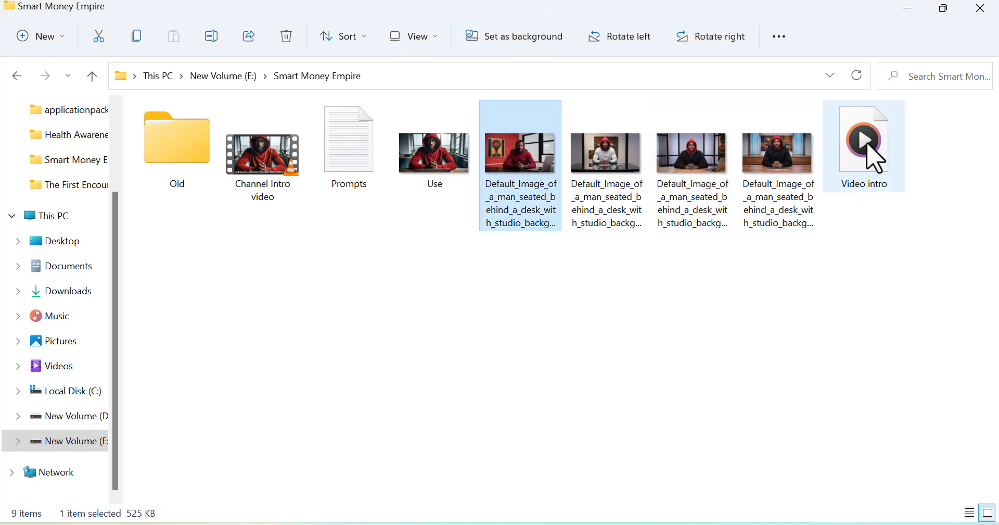
{"action": "left_click", "coordinate": [876, 160]}
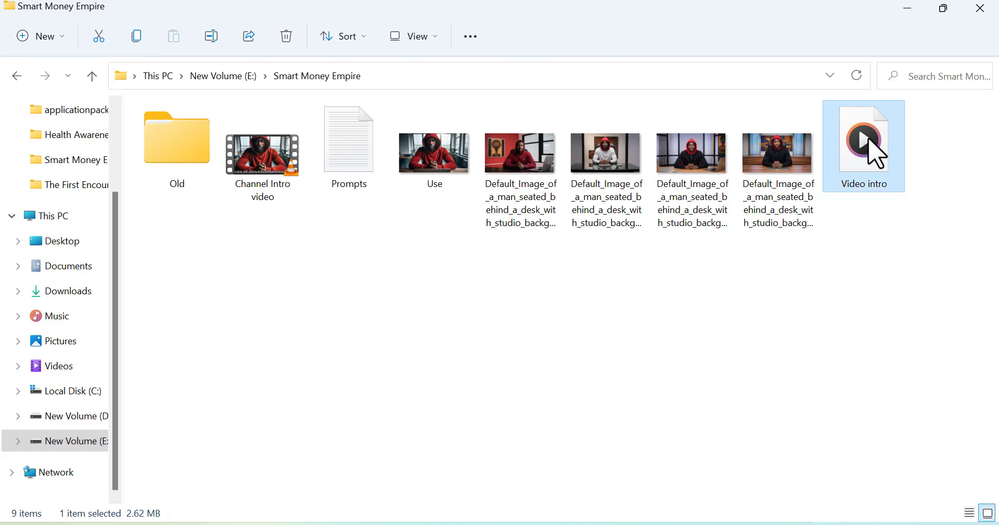
{"action": "right_click", "coordinate": [876, 160]}
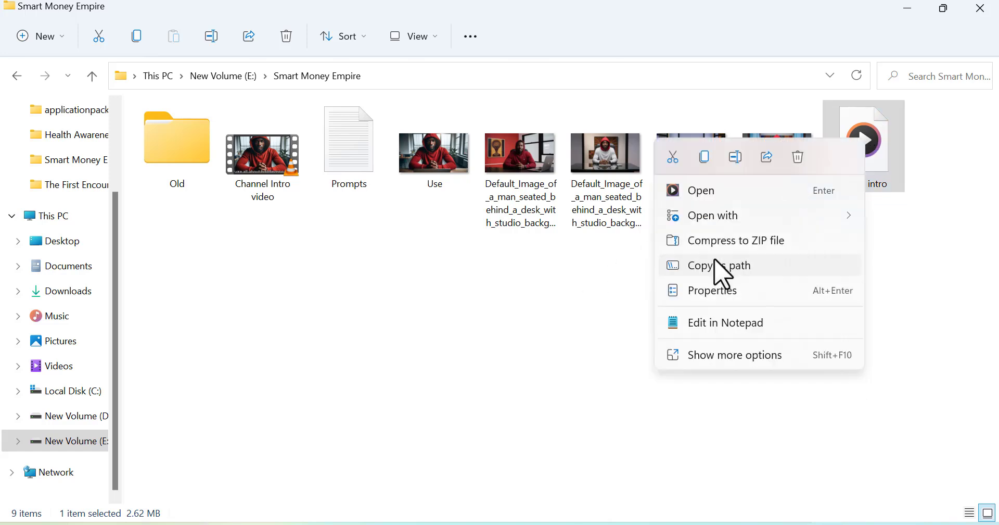
{"action": "left_click", "coordinate": [510, 275]}
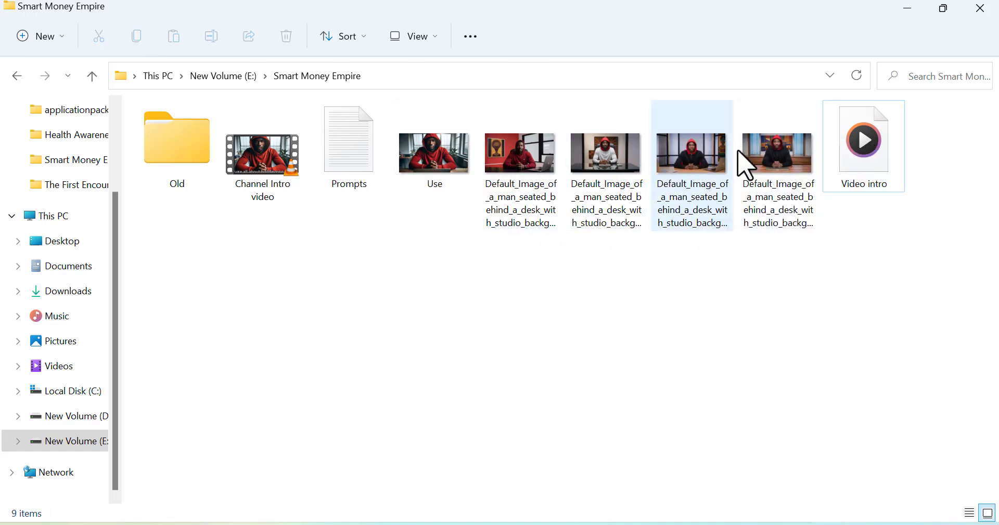
Open the four generated images of the man seated behind a desk in Paint and compare their outfits and backgrounds
{"action": "double_click", "coordinate": [545, 156]}
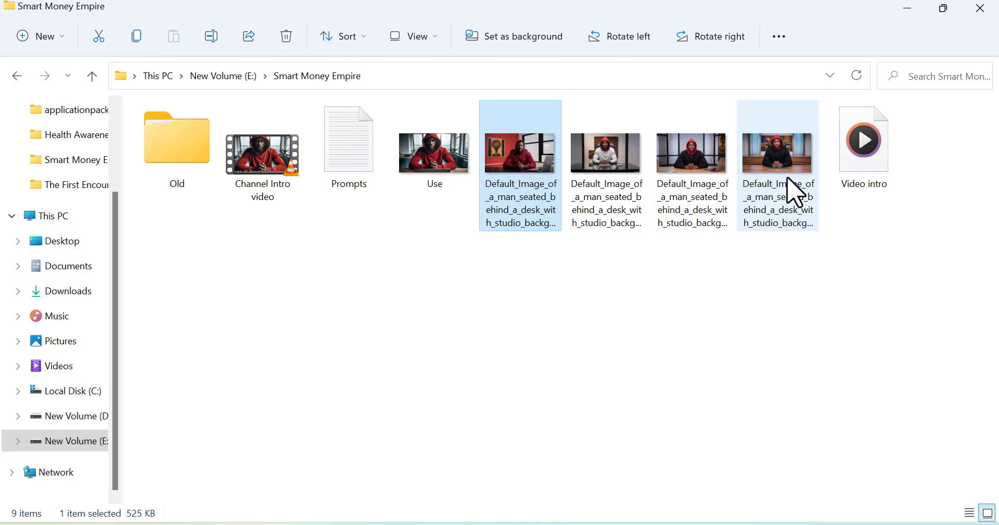
{"action": "double_click", "coordinate": [551, 193]}
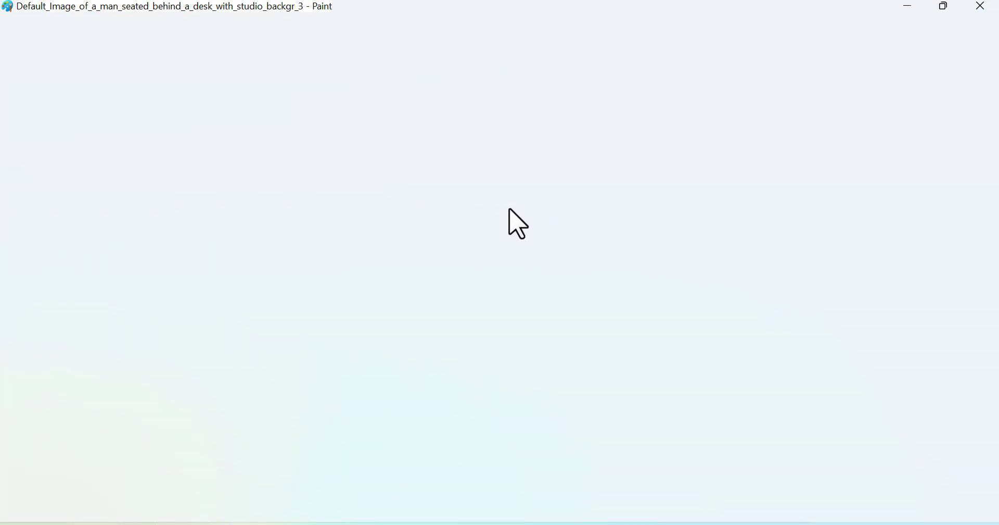
{"action": "scroll", "coordinate": [574, 311], "scroll_direction": "down", "scroll_amount": 1}
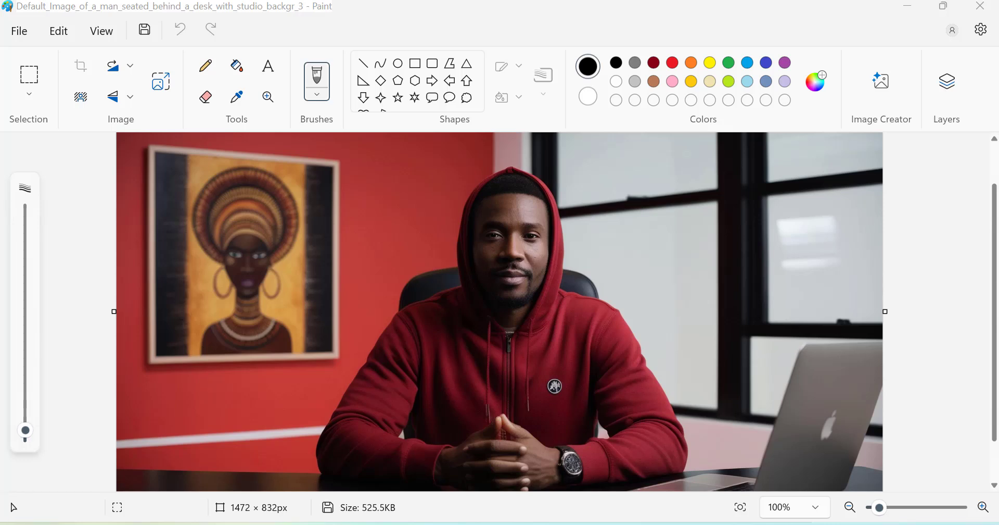
{"action": "left_click", "coordinate": [571, 462]}
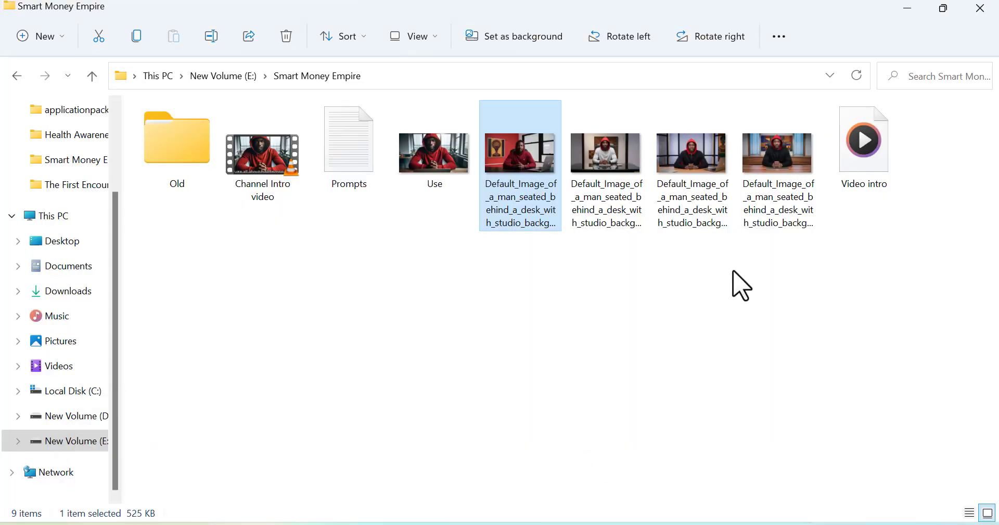
{"action": "double_click", "coordinate": [640, 172]}
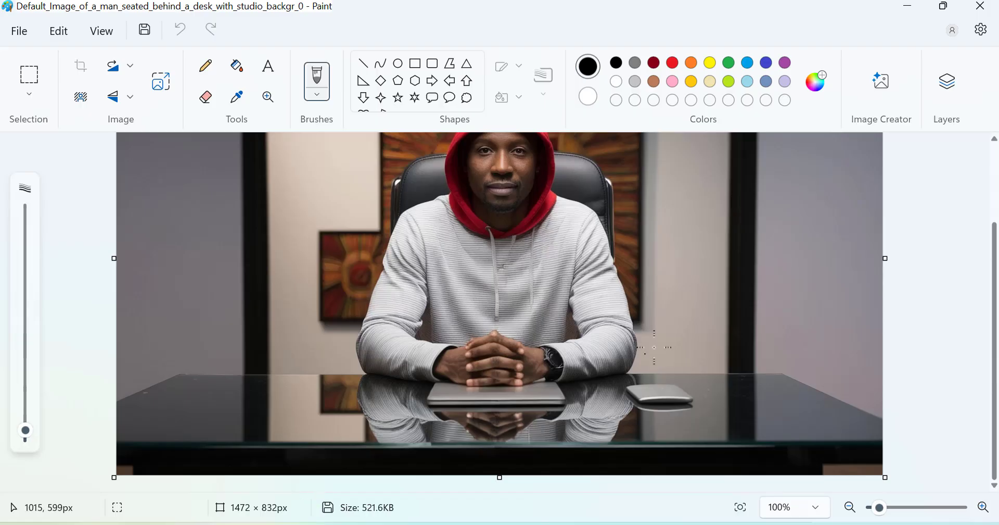
{"action": "scroll", "coordinate": [654, 346], "scroll_direction": "up", "scroll_amount": 2}
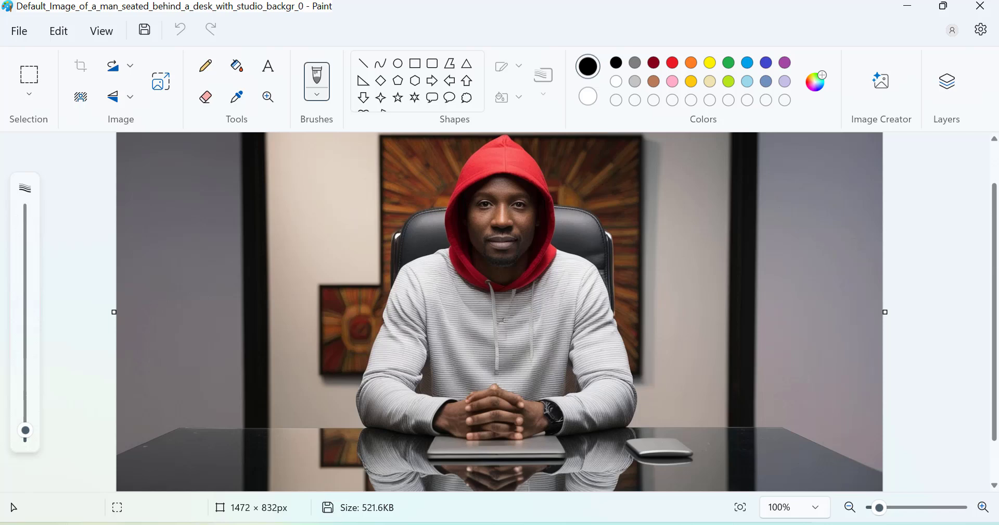
{"action": "left_click", "coordinate": [335, 523]}
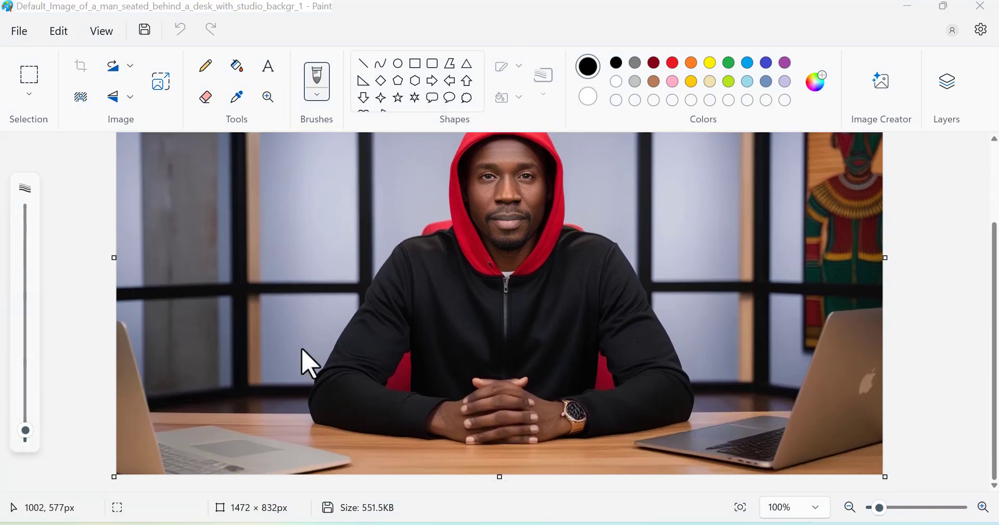
{"action": "left_click", "coordinate": [314, 513]}
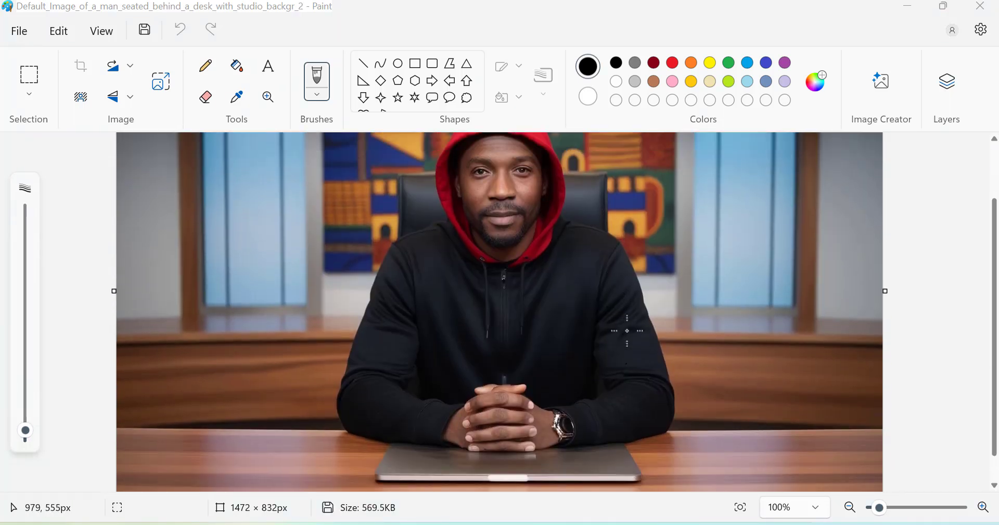
{"action": "left_click", "coordinate": [981, 8]}
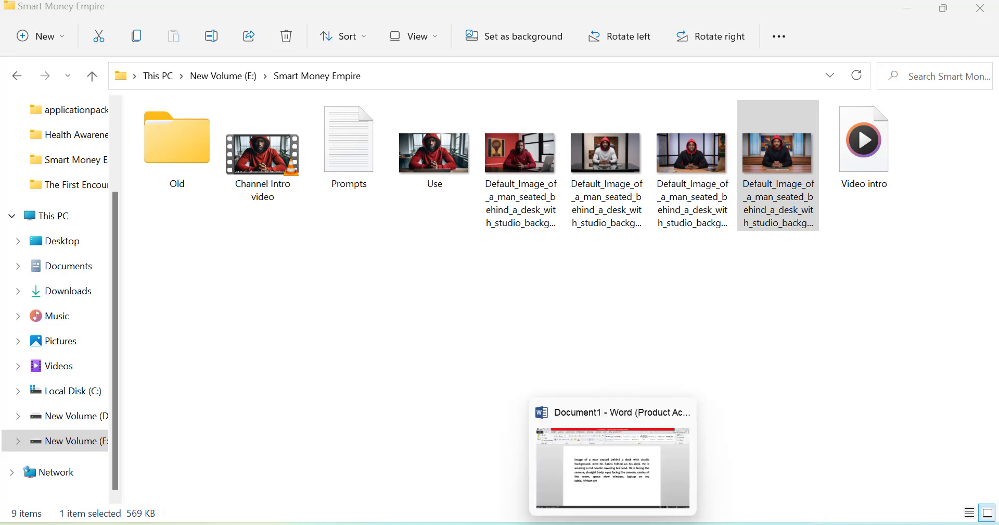
Play the Video intro audio file from the Smart Money Empire folder in VLC media player
{"action": "mouse_move", "coordinate": [578, 522]}
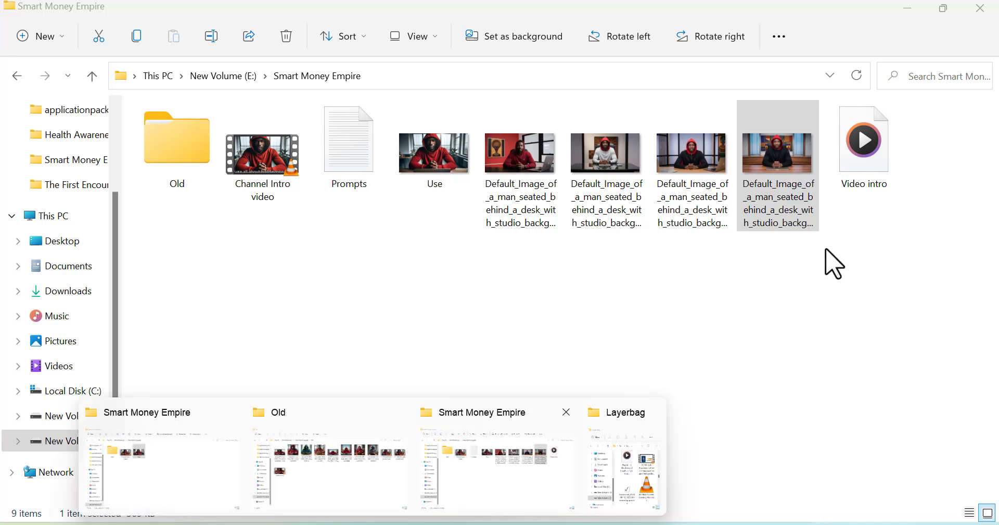
{"action": "left_click", "coordinate": [889, 169]}
{"action": "right_click", "coordinate": [889, 165]}
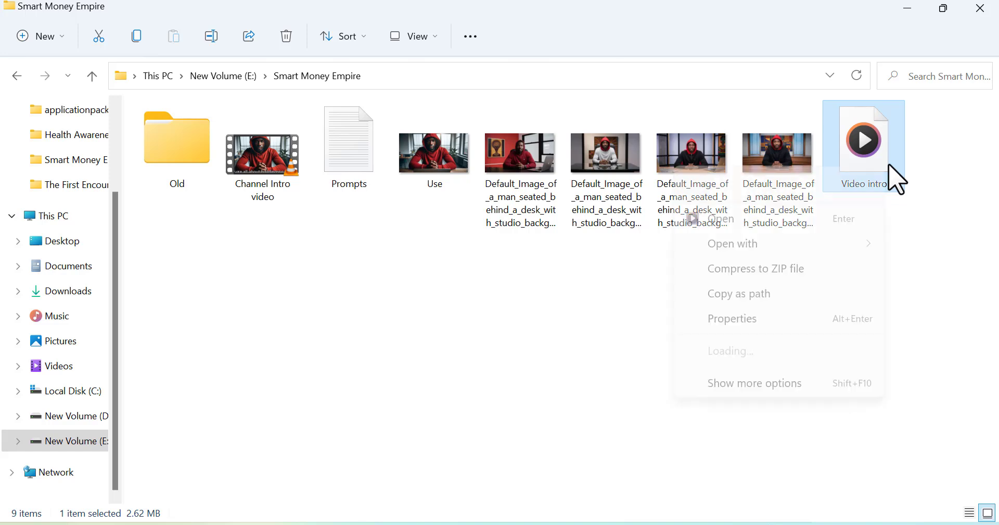
{"action": "mouse_move", "coordinate": [752, 252]}
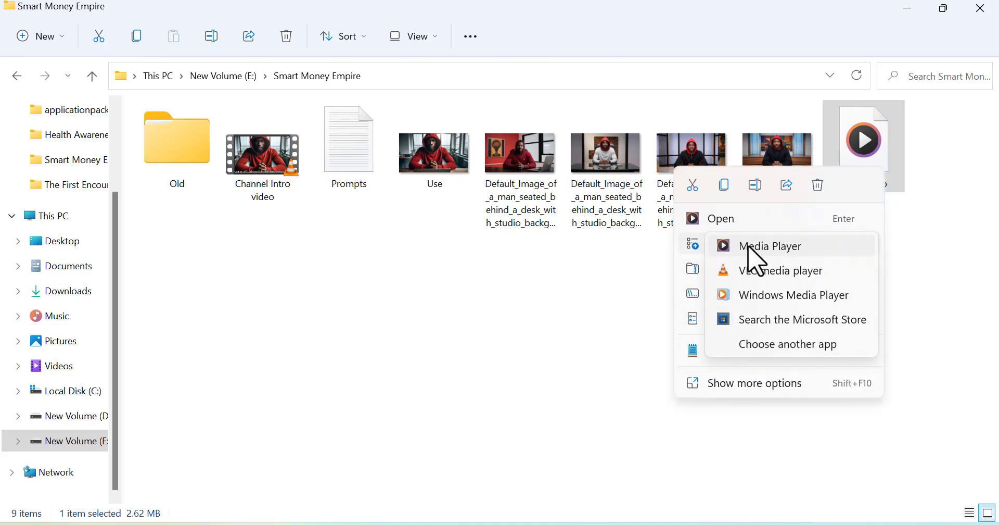
{"action": "left_click", "coordinate": [755, 271]}
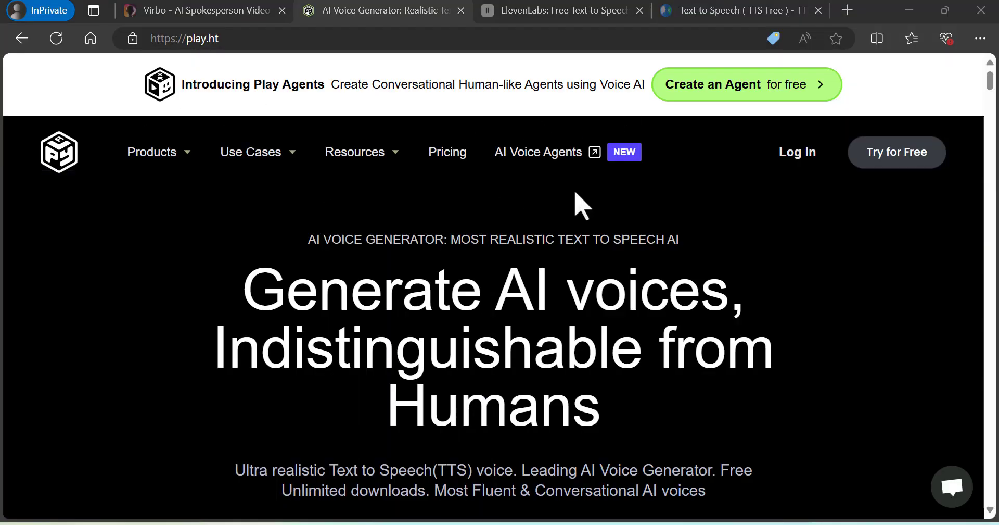
Switch to the Virbo page in the browser and fill in the account e-mail from the saved personal info
{"action": "left_click", "coordinate": [175, 11]}
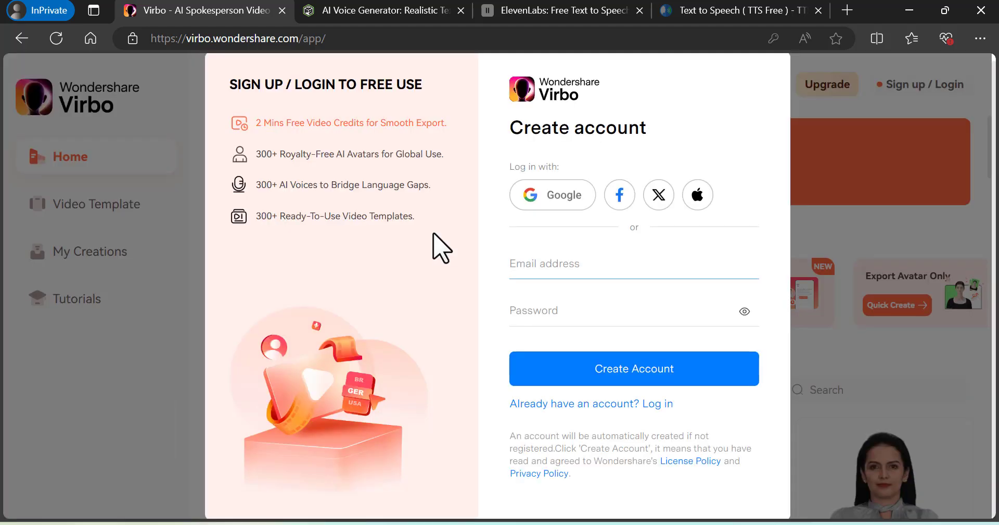
{"action": "left_click", "coordinate": [612, 267]}
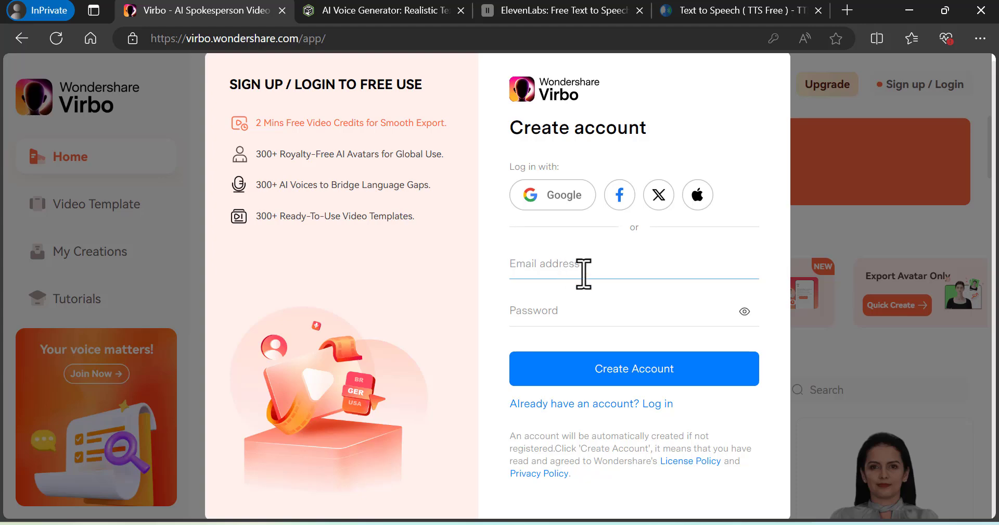
{"action": "left_click", "coordinate": [604, 267]}
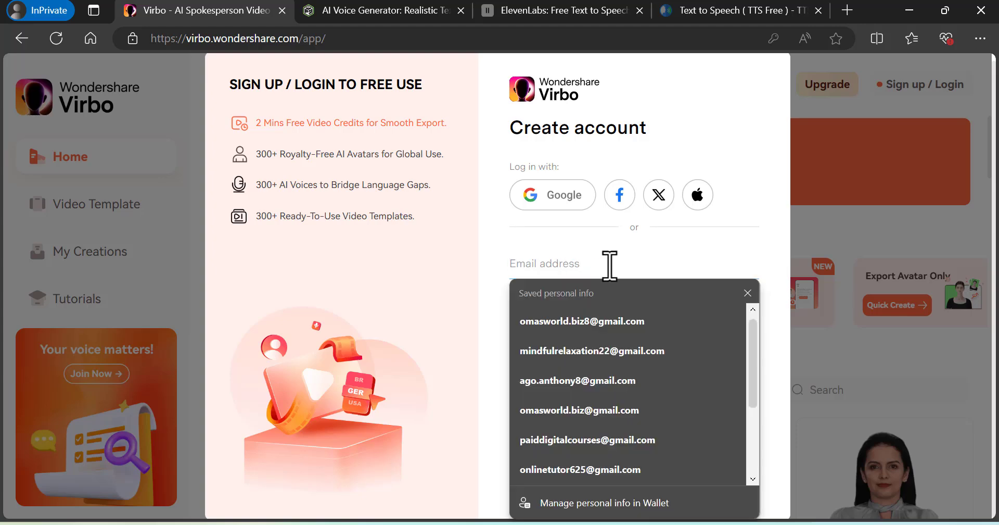
{"action": "left_click", "coordinate": [599, 346]}
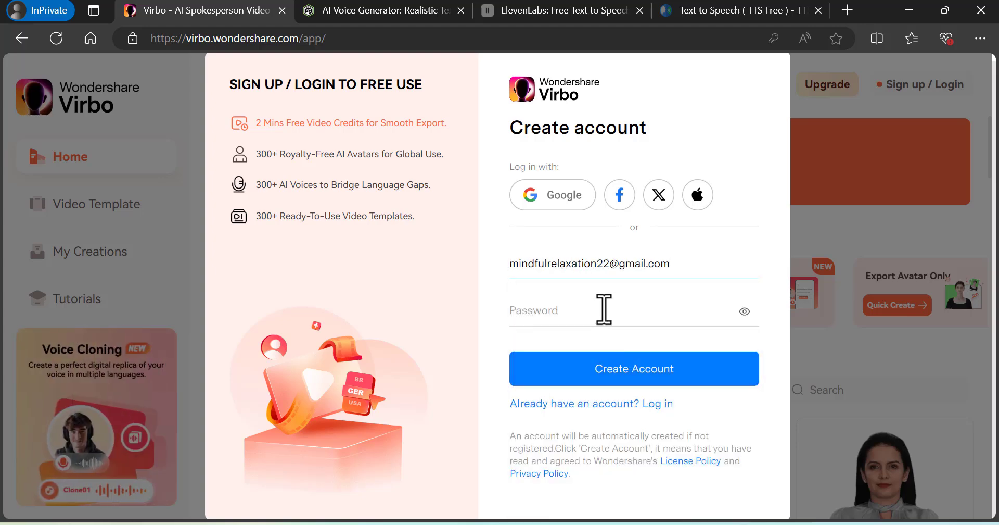
Enter the account password in the Virbo sign-up form, clearing the mistyped first entry, and submit the form
{"action": "left_click", "coordinate": [602, 310]}
{"action": "type", "text": "••••"}
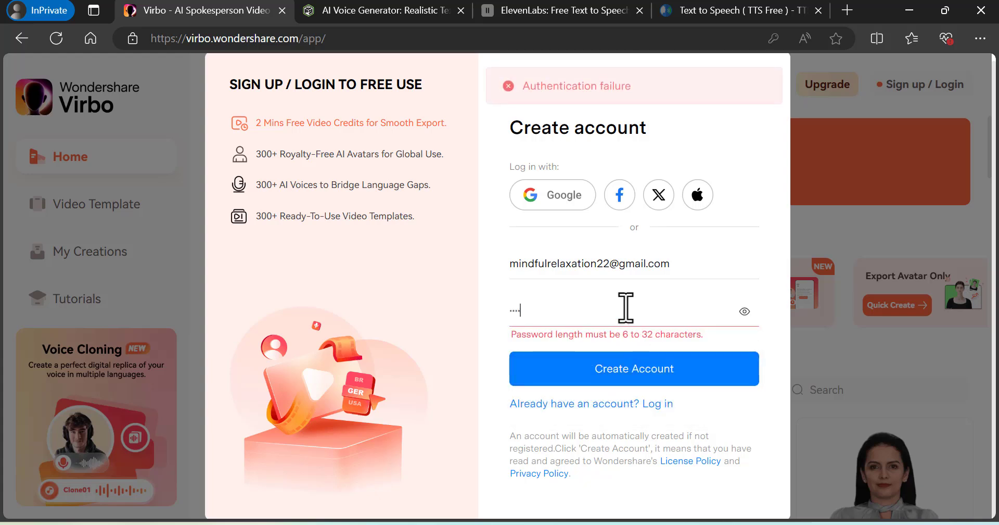
{"action": "key", "text": "BackSpace"}
{"action": "key", "text": "BackSpace"}
{"action": "key", "text": "BackSpace"}
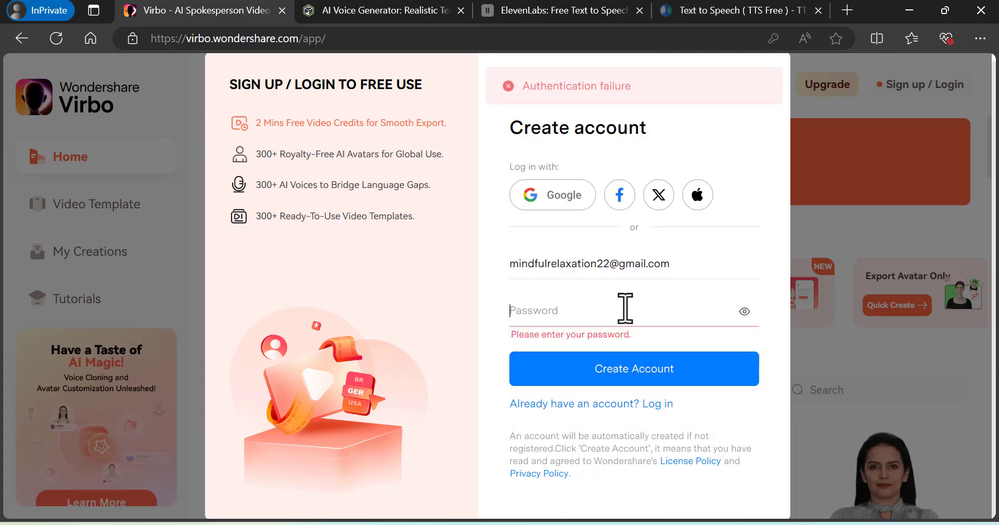
{"action": "type", "text": "••••••"}
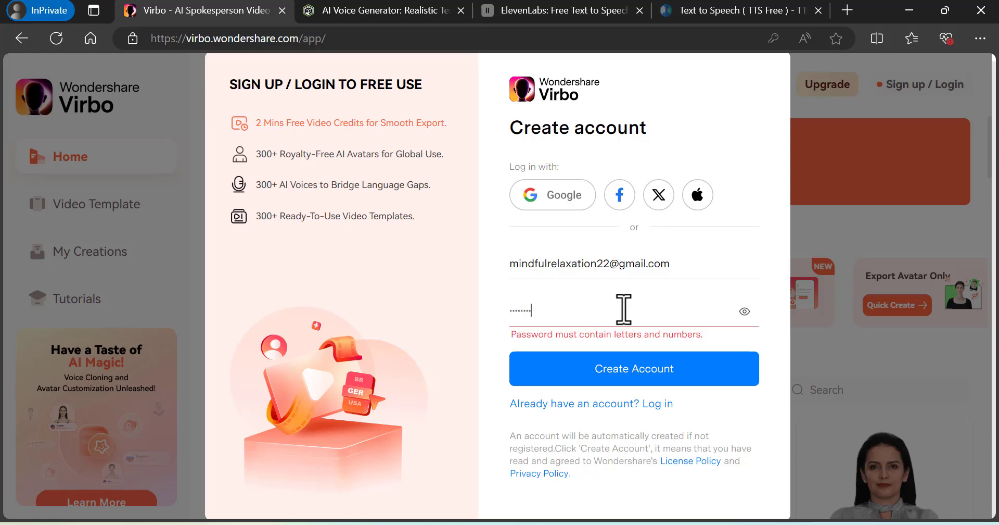
{"action": "type", "text": "••"}
{"action": "key", "text": "Return"}
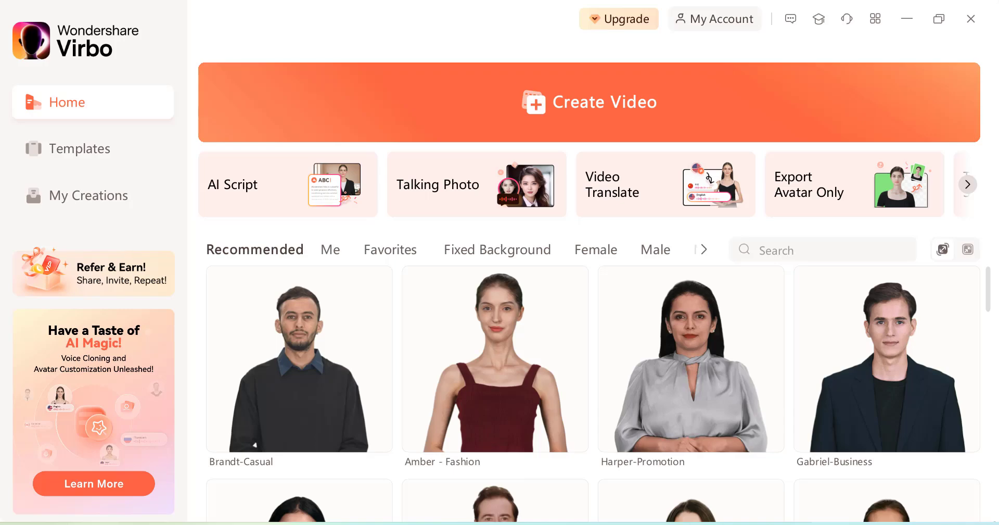
Check the image and audio files in File Explorer's Smart Money Empire folder and return to the Virbo desktop app
{"action": "left_click", "coordinate": [479, 464]}
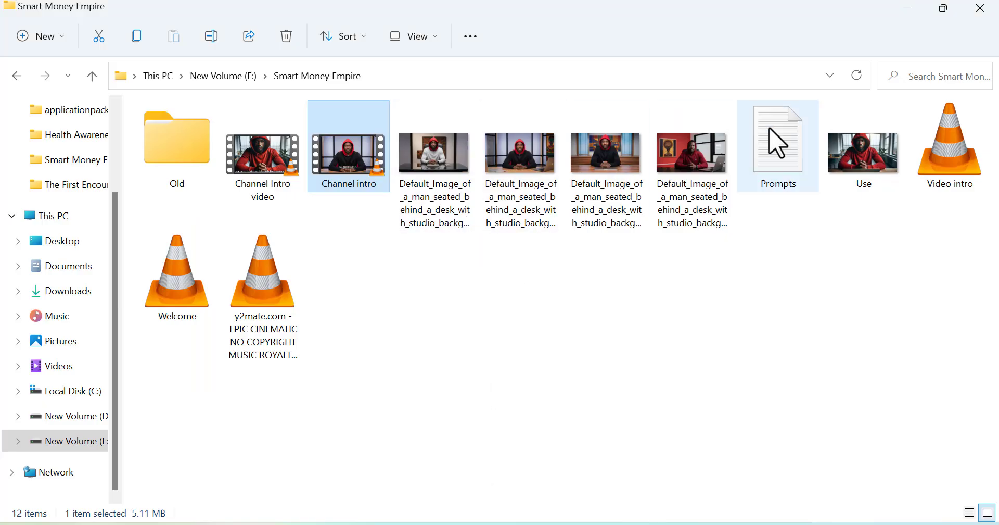
{"action": "left_click", "coordinate": [868, 283]}
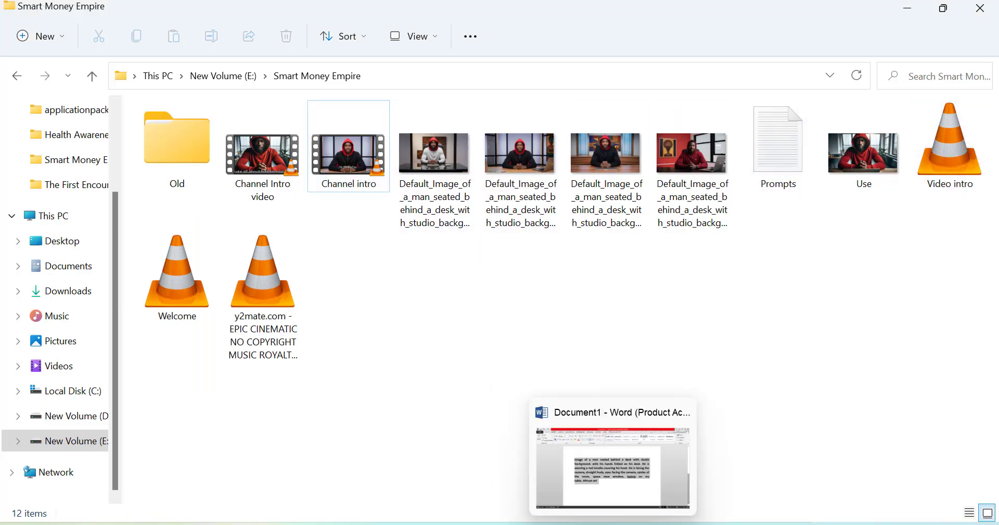
{"action": "left_click", "coordinate": [763, 520]}
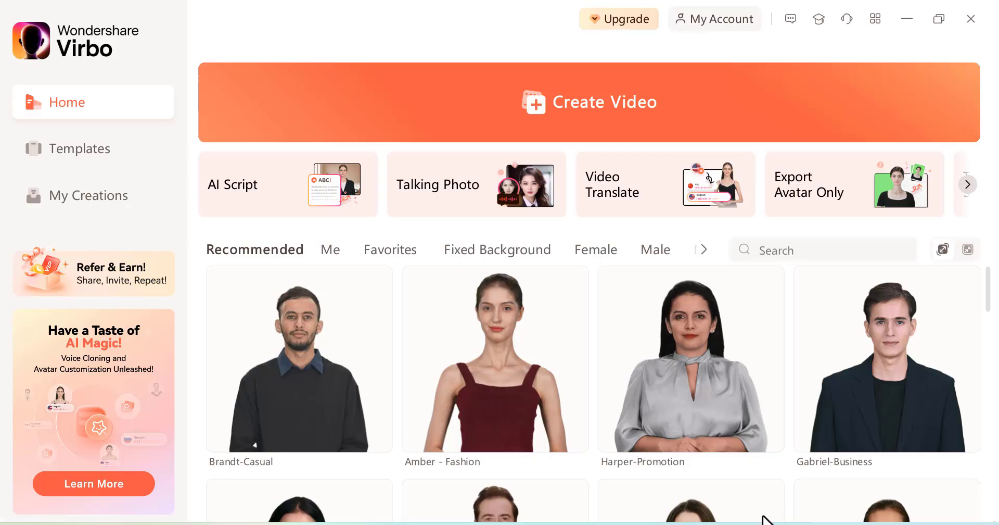
Start a Talking Photo, agree to the terms, upload the uncropped black-jacket, red-hood image with two laptops, and continue to the voice-over setup
{"action": "left_click", "coordinate": [439, 203]}
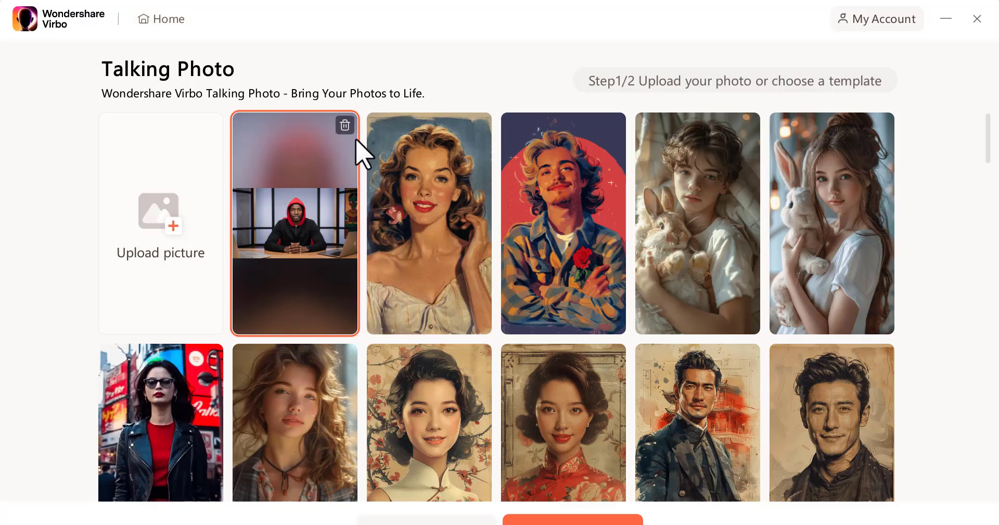
{"action": "left_click", "coordinate": [179, 234]}
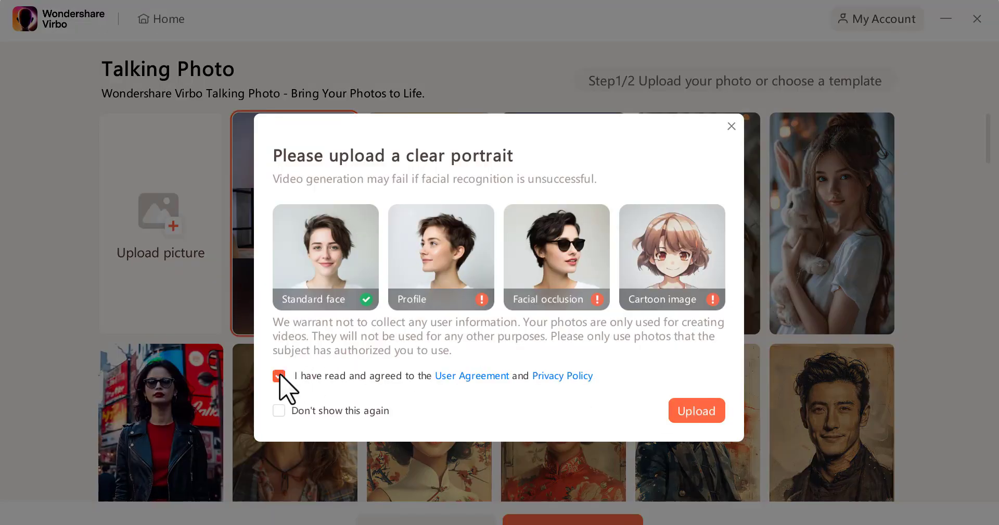
{"action": "left_click", "coordinate": [676, 410]}
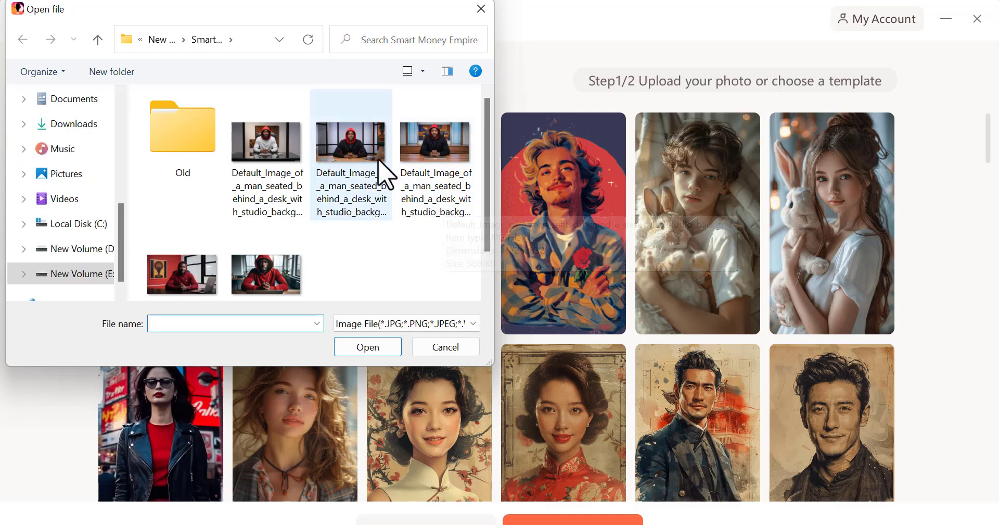
{"action": "double_click", "coordinate": [368, 150]}
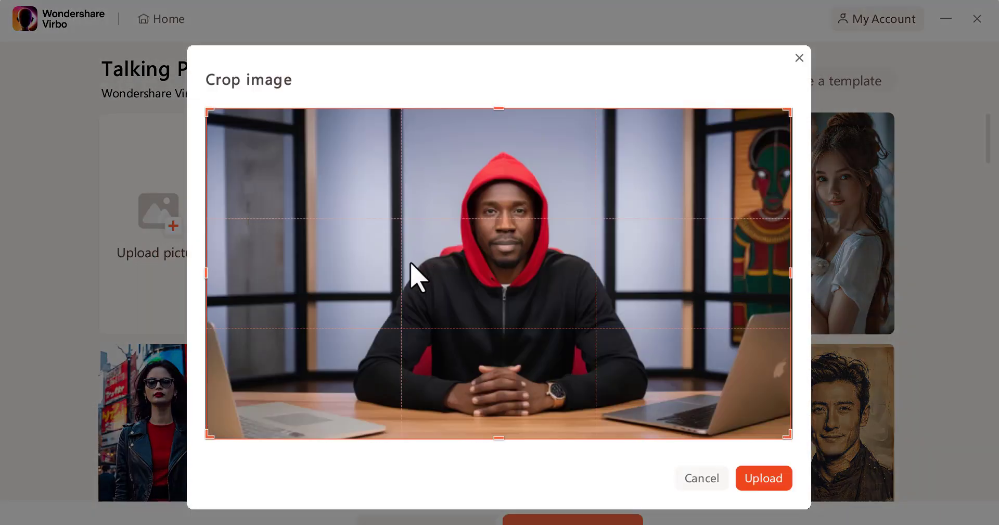
{"action": "left_click", "coordinate": [768, 479]}
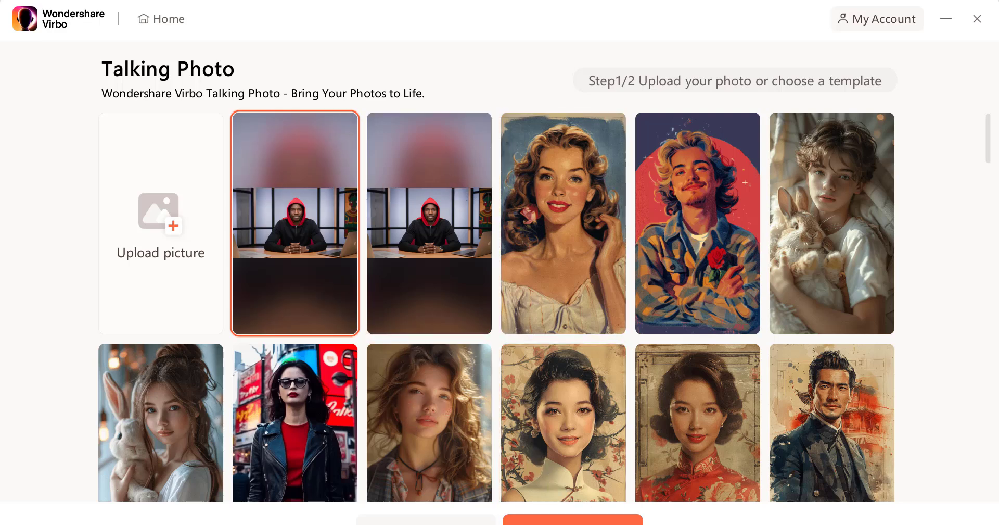
{"action": "left_click", "coordinate": [583, 519]}
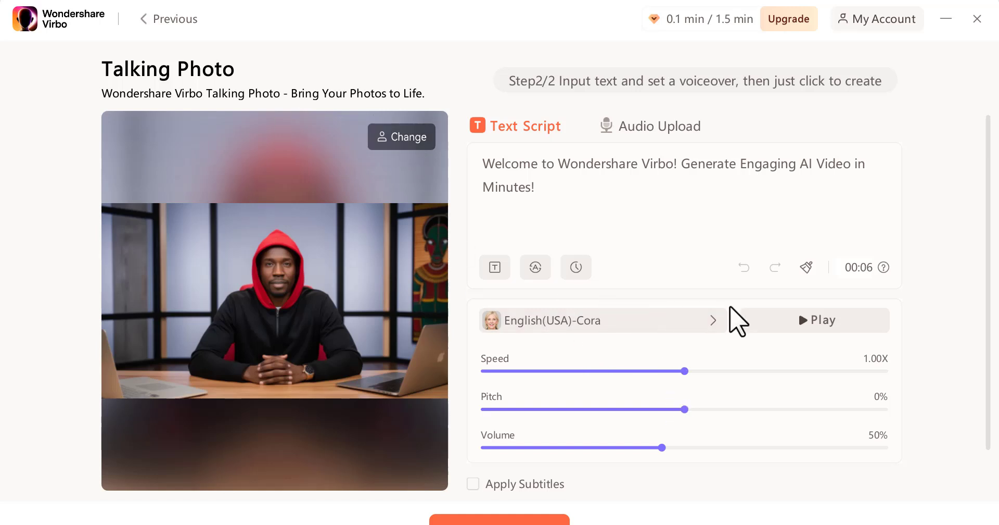
Clear the default Wondershare Virbo welcome text from the Talking Photo's script
{"action": "left_click", "coordinate": [653, 176]}
{"action": "key", "text": "ctrl+a"}
{"action": "key", "text": "BackSpace"}
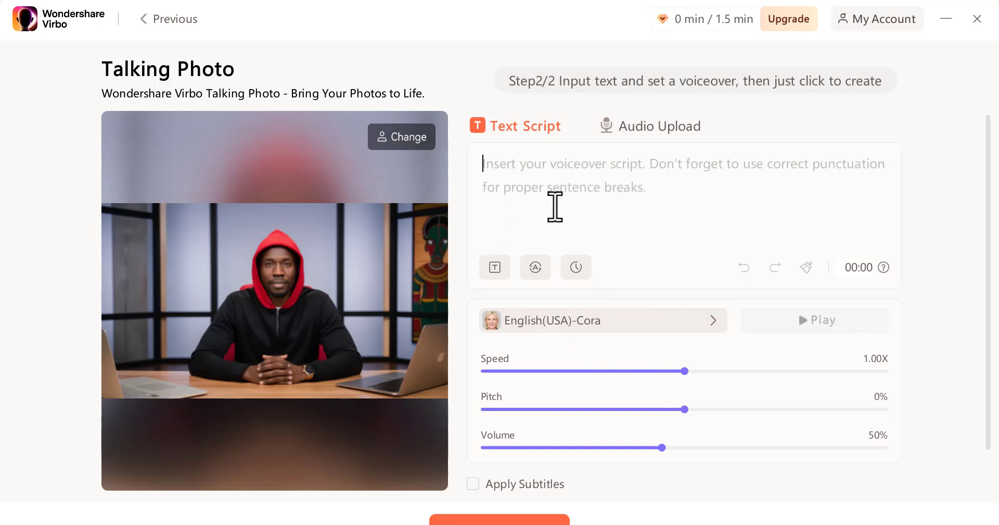
Switch the voice-over source to uploaded audio and upload the Welcome audio file from the Smart Money Empire folder
{"action": "left_click", "coordinate": [615, 134]}
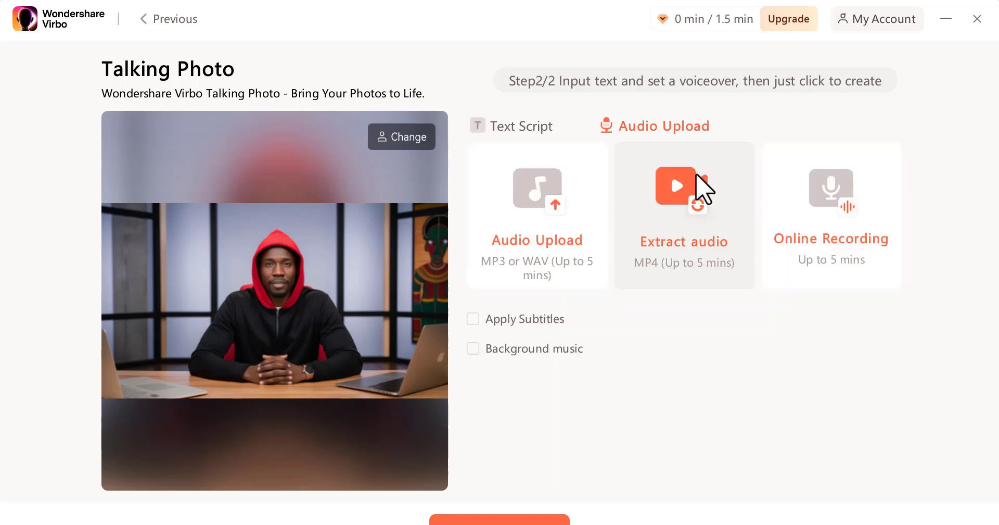
{"action": "left_click", "coordinate": [510, 218]}
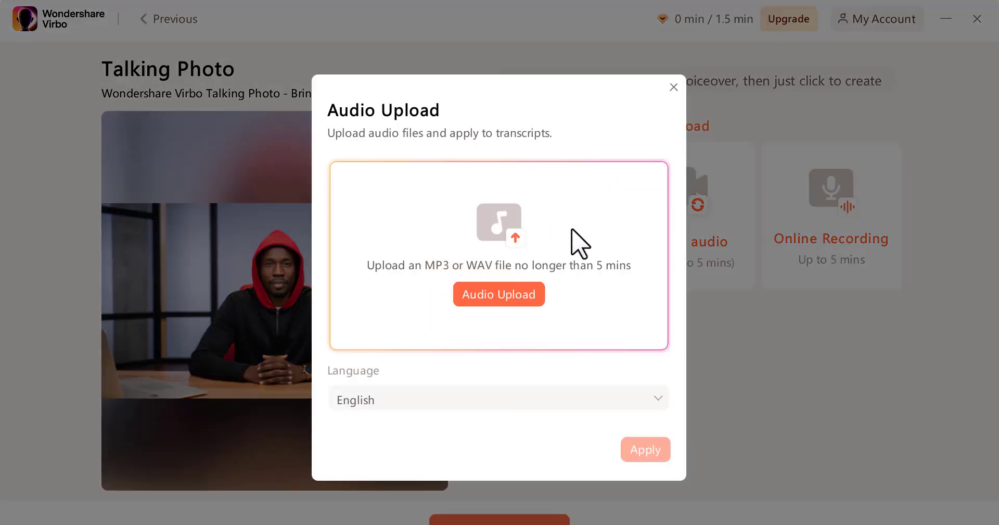
{"action": "left_click", "coordinate": [523, 295]}
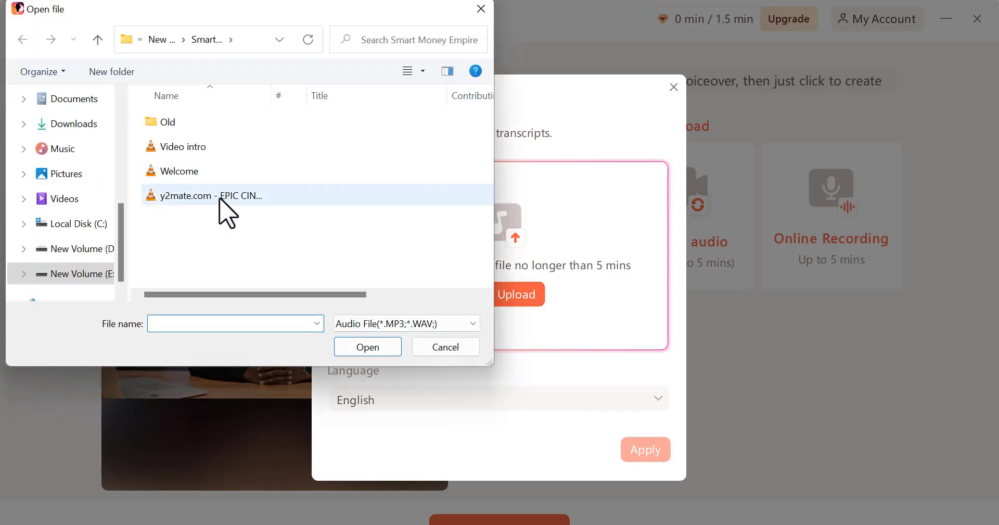
{"action": "left_click", "coordinate": [240, 171]}
{"action": "left_click", "coordinate": [368, 347]}
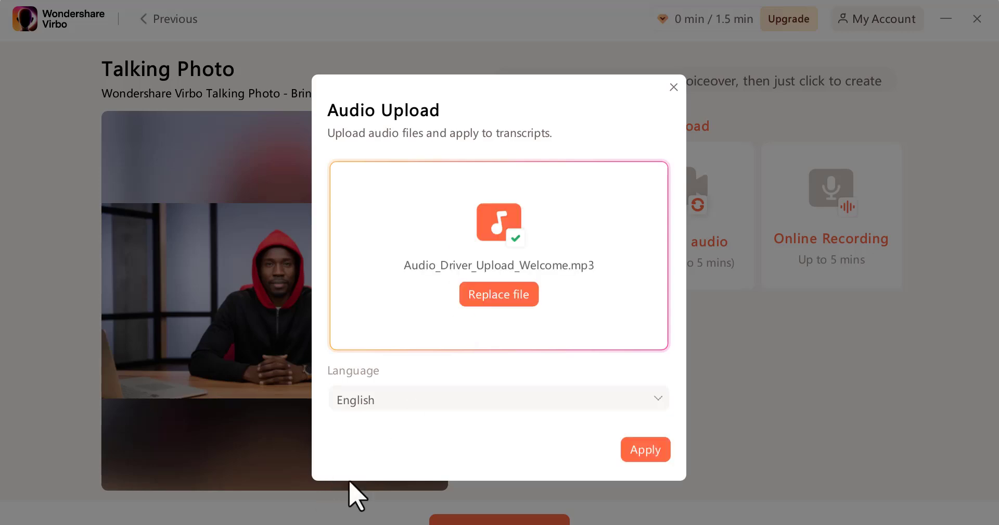
Apply the uploaded Welcome audio with English as its language, and enable subtitles and background music for the Talking Photo
{"action": "left_click", "coordinate": [646, 449]}
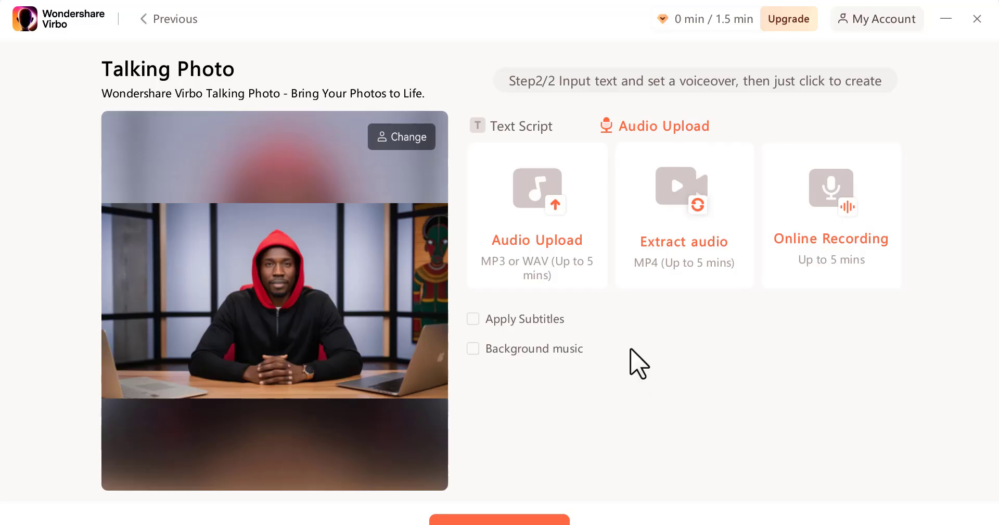
{"action": "left_click", "coordinate": [474, 318]}
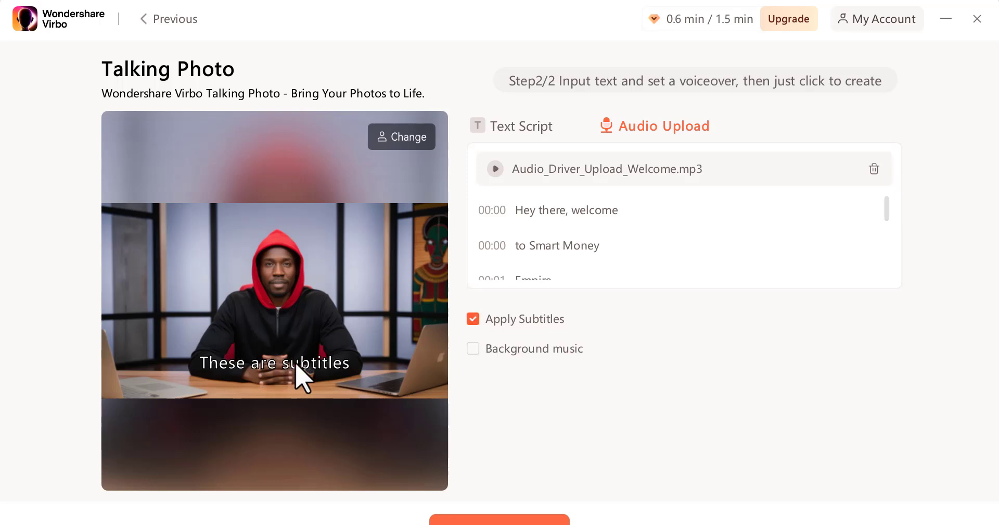
{"action": "left_click", "coordinate": [474, 348]}
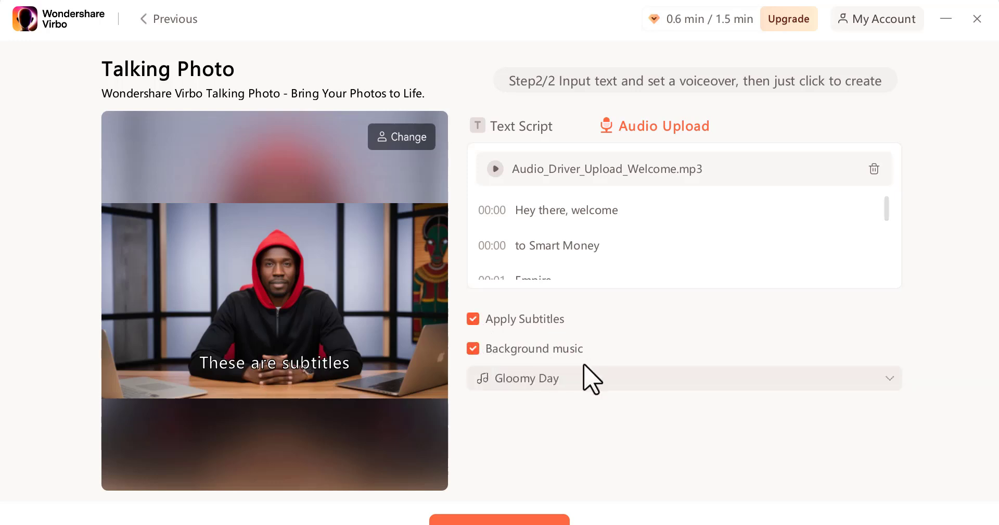
Upload the y2mate.com EPIC CINEMATIC audio file from the Smart Money Empire folder on drive E as the background music
{"action": "left_click", "coordinate": [579, 384]}
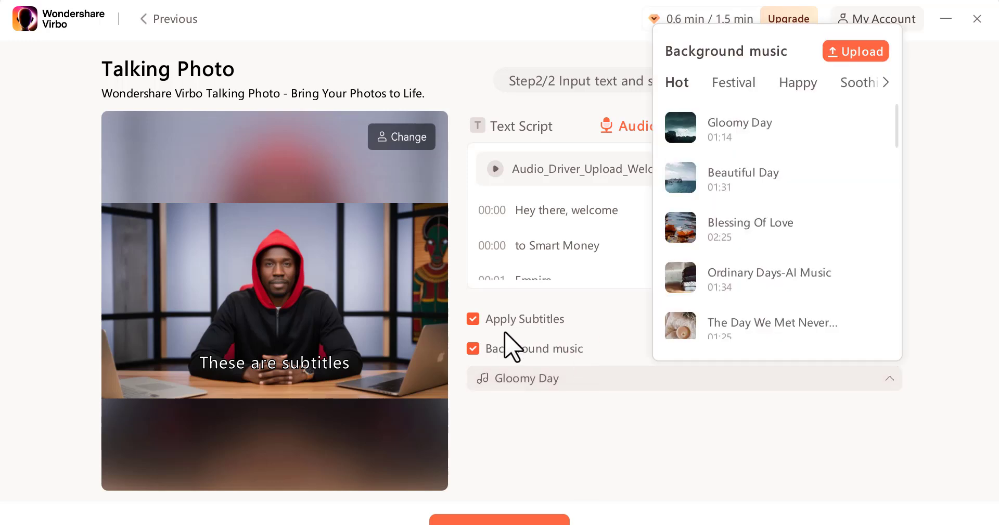
{"action": "left_click", "coordinate": [856, 52]}
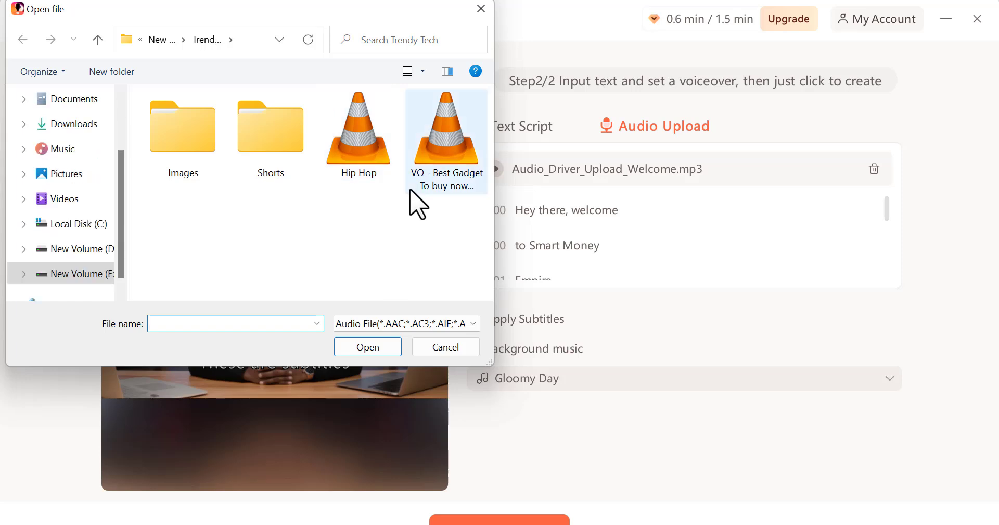
{"action": "scroll", "coordinate": [91, 260], "scroll_direction": "down", "scroll_amount": 1}
{"action": "left_click", "coordinate": [88, 249]}
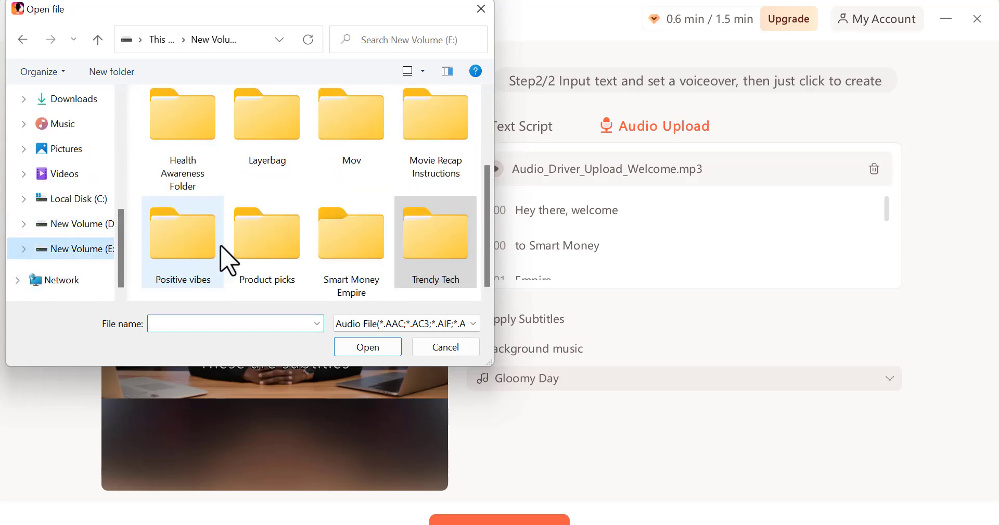
{"action": "double_click", "coordinate": [364, 224]}
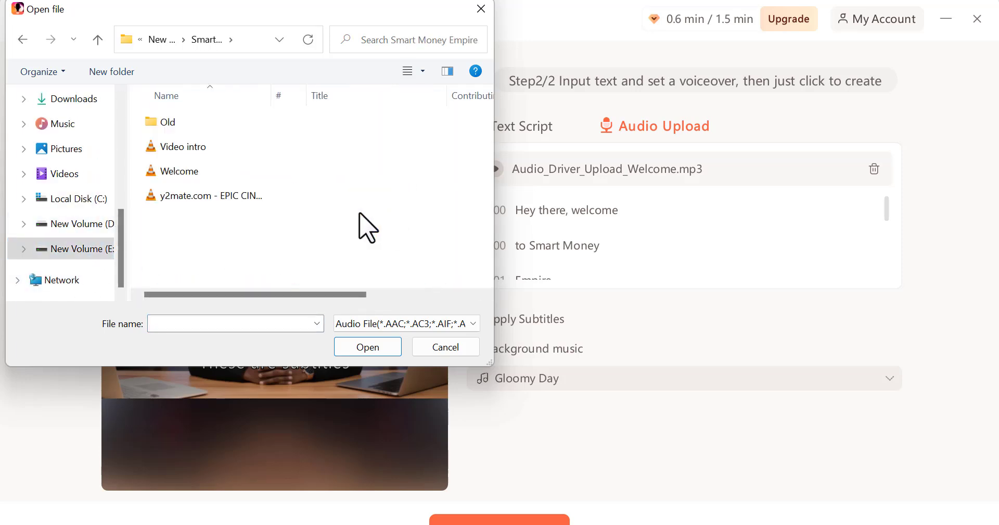
{"action": "left_click", "coordinate": [252, 197]}
{"action": "left_click", "coordinate": [351, 347]}
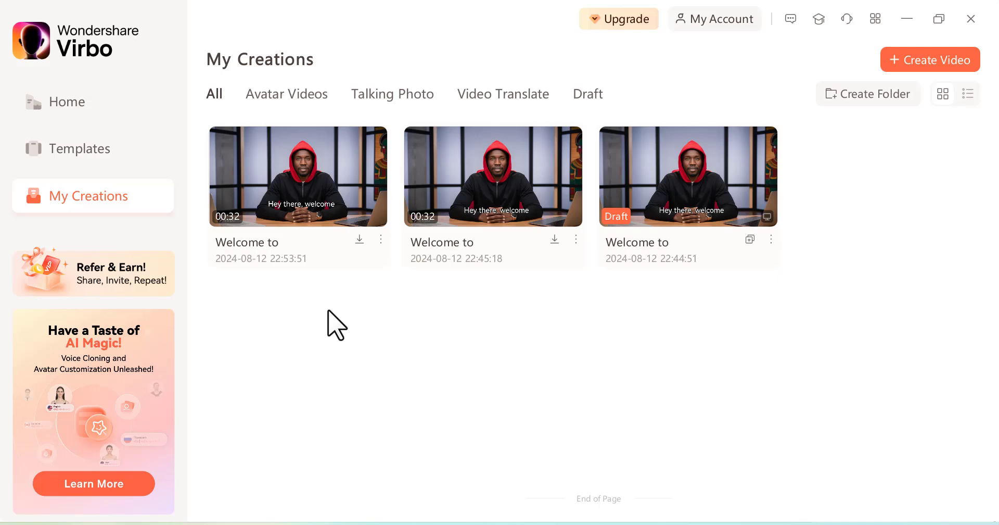
Preview the newest Welcome to creation and download it as Channel intro in the Smart Money Empire folder, replacing the existing file
{"action": "left_click", "coordinate": [303, 182]}
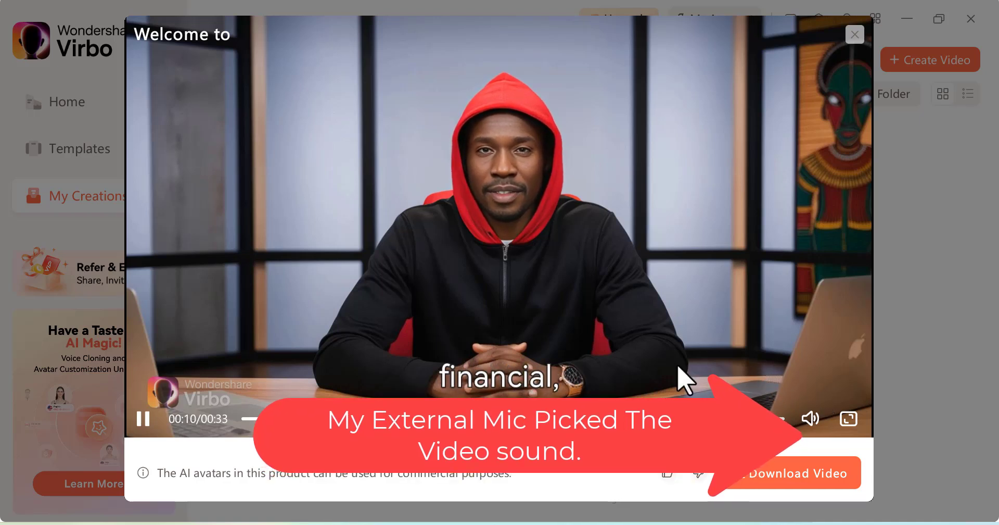
{"action": "key", "text": "space"}
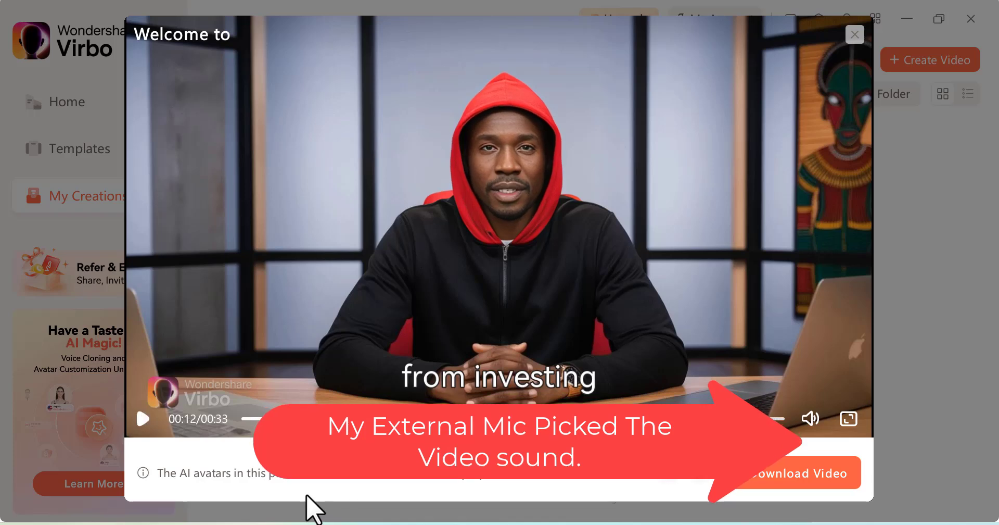
{"action": "left_click", "coordinate": [773, 477]}
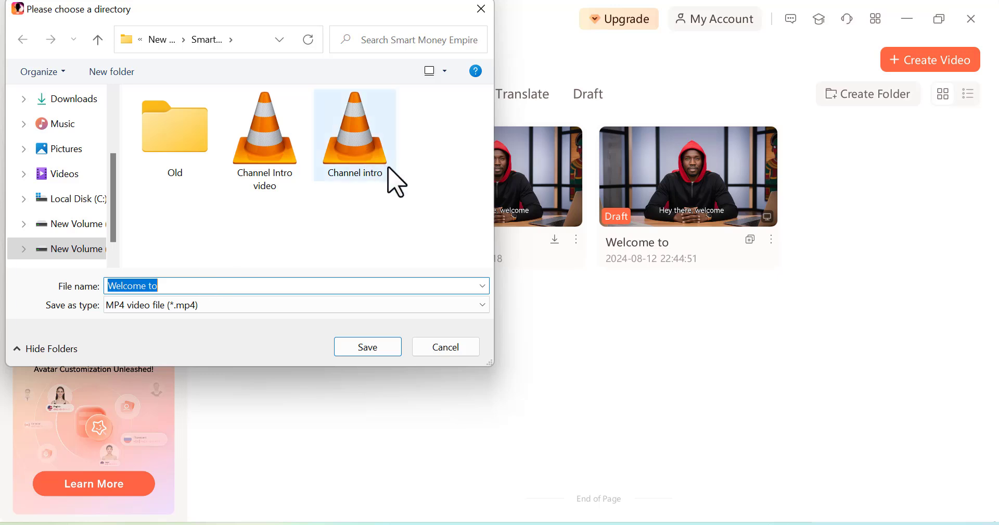
{"action": "left_click", "coordinate": [284, 165]}
{"action": "left_click", "coordinate": [357, 161]}
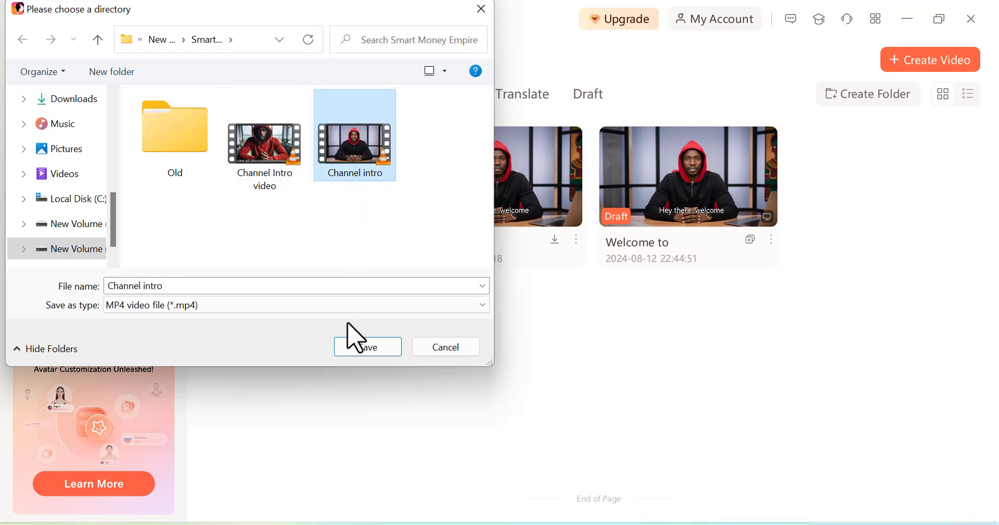
{"action": "left_click", "coordinate": [388, 346]}
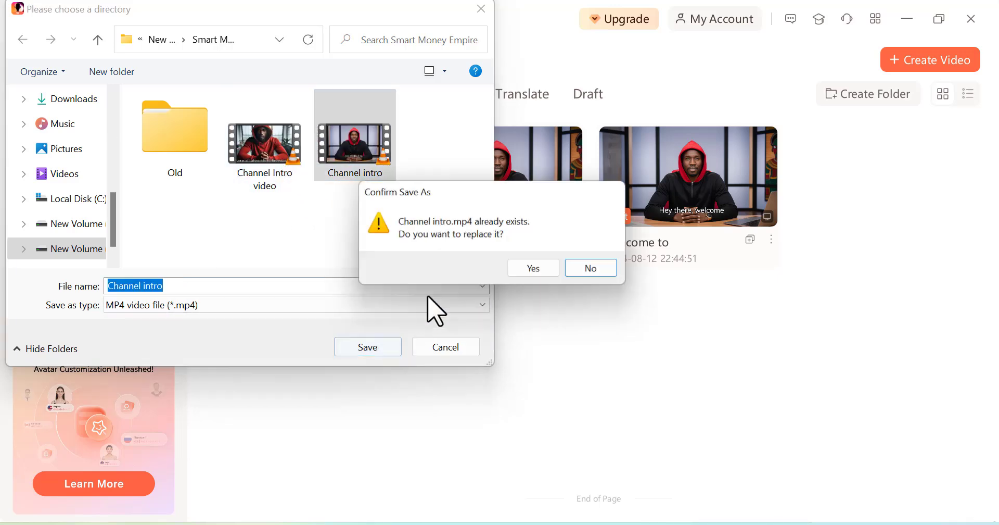
{"action": "left_click", "coordinate": [539, 270]}
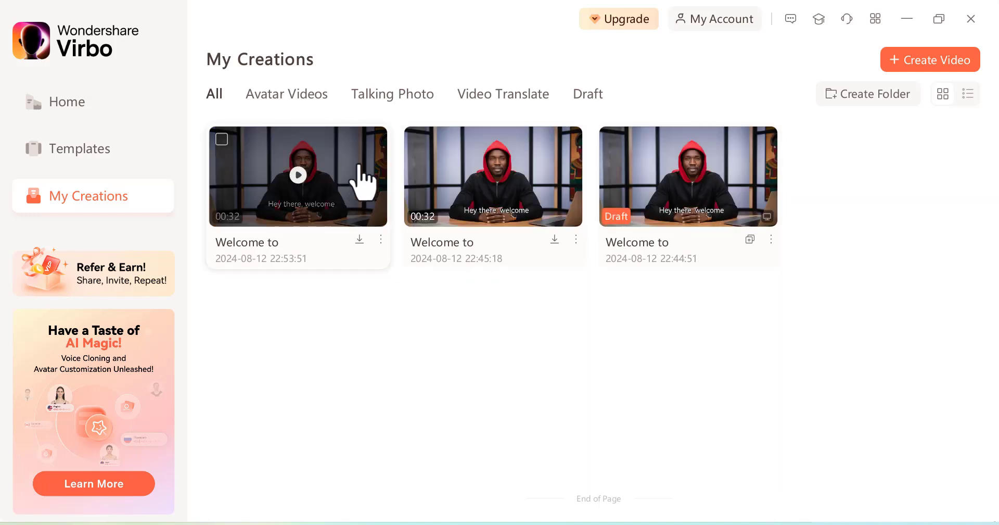
{"action": "left_click", "coordinate": [381, 239]}
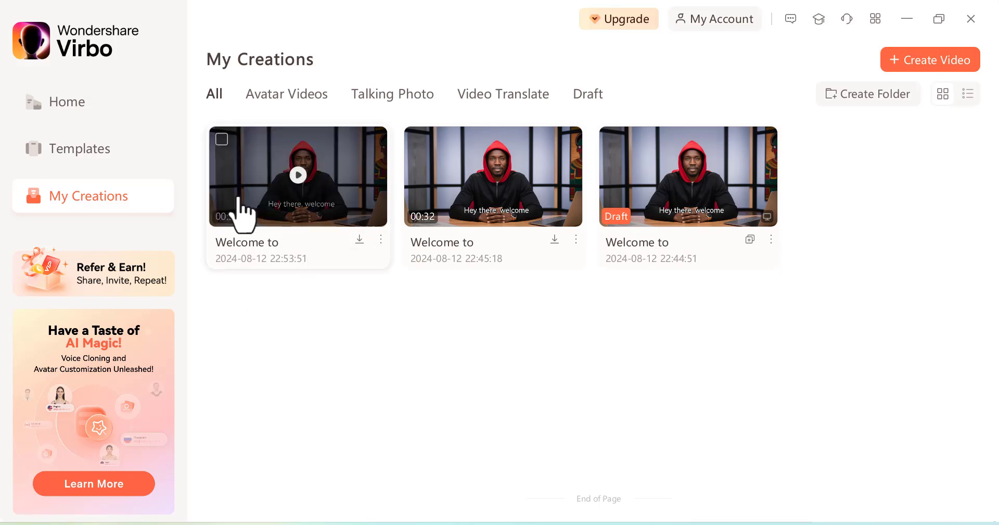
{"action": "left_click", "coordinate": [222, 139]}
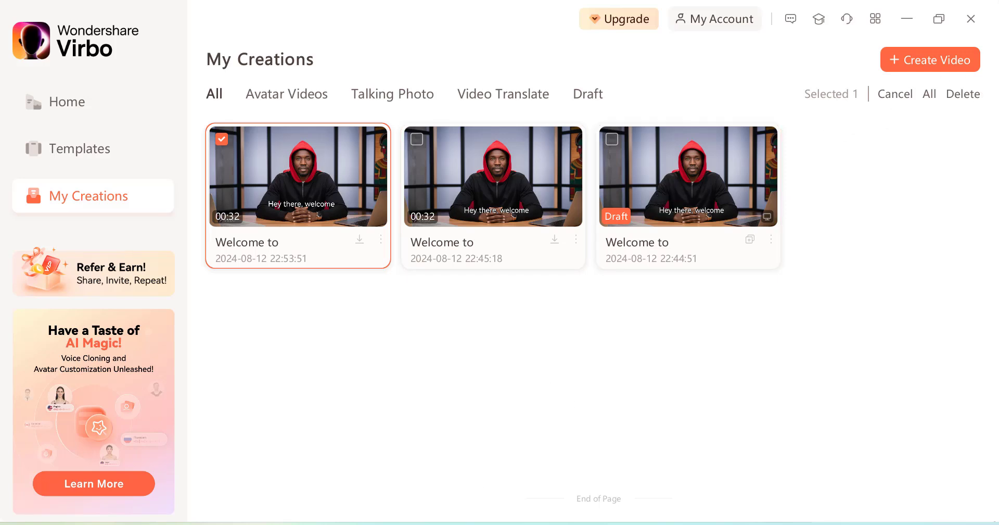
Switch to File Explorer's Smart Money Empire folder, play the Channel intro video to check it, and pause playback
{"action": "mouse_move", "coordinate": [373, 522]}
{"action": "left_click", "coordinate": [484, 446]}
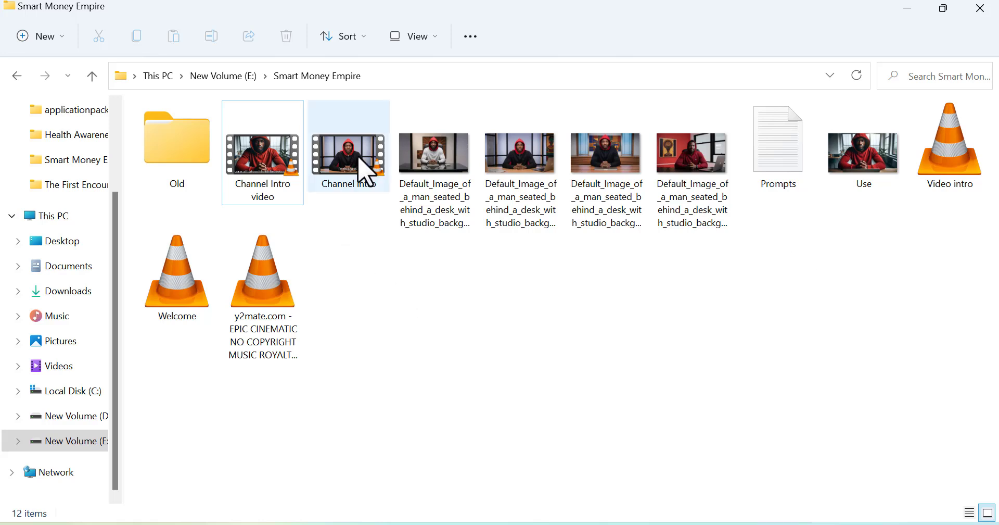
{"action": "left_click", "coordinate": [367, 172]}
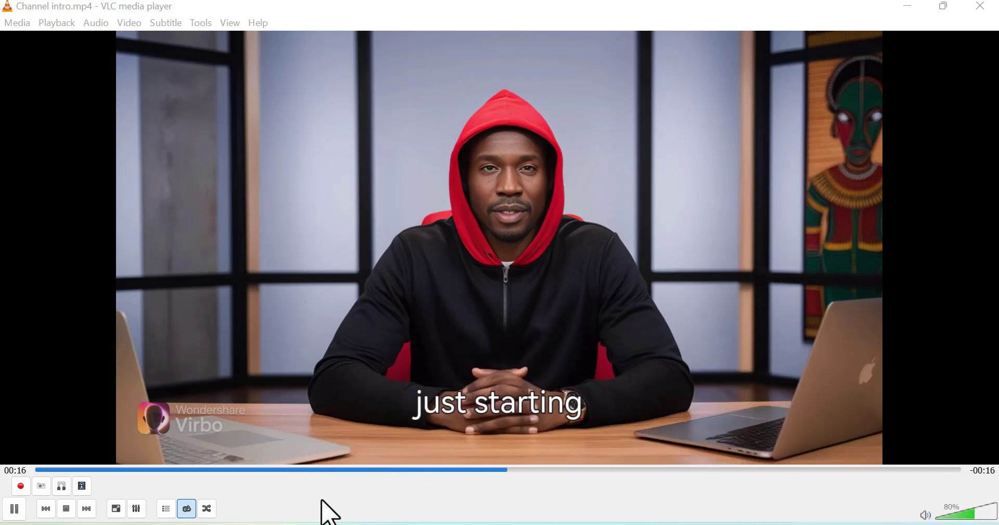
{"action": "key", "text": "space"}
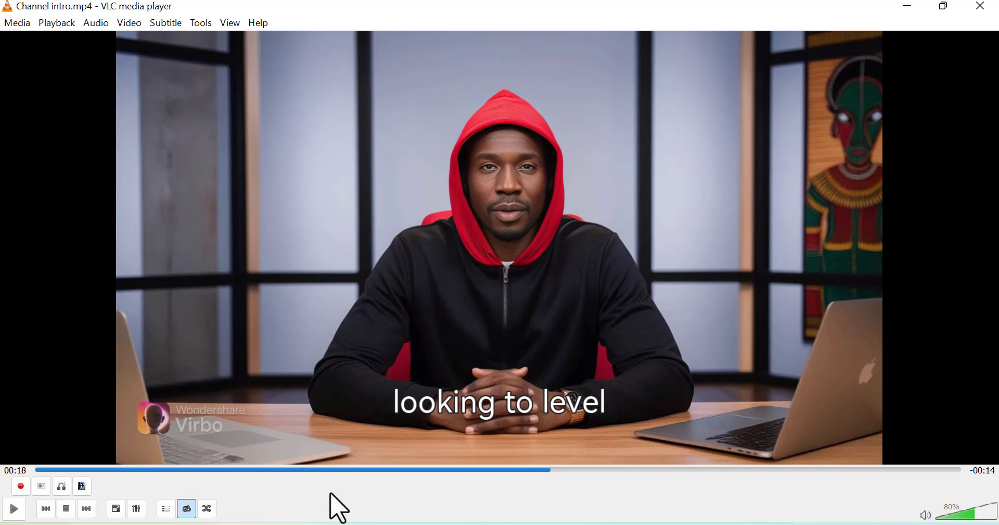
Switch to the Edge browser and bring up AniEraser's AI Image and Video Object Remover
{"action": "mouse_move", "coordinate": [560, 523]}
{"action": "left_click", "coordinate": [639, 504]}
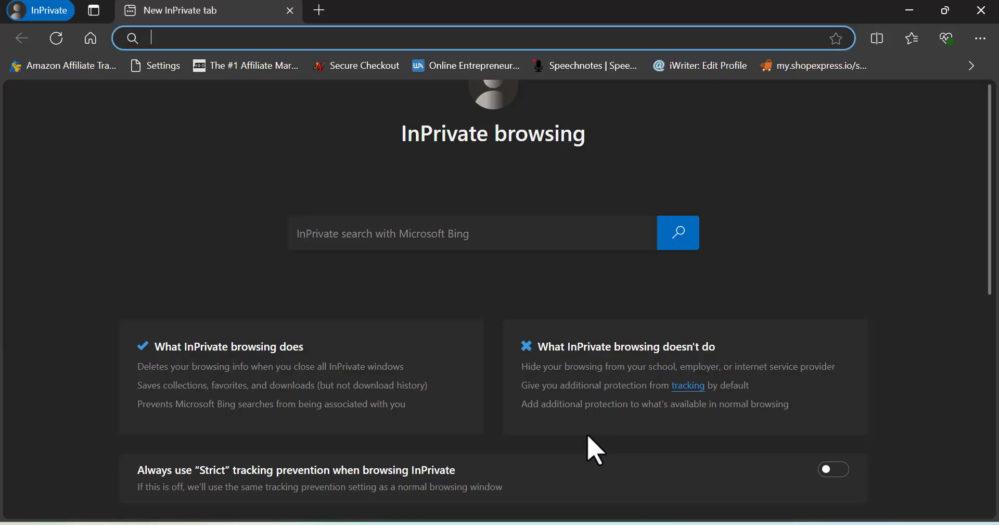
{"action": "left_click", "coordinate": [317, 11]}
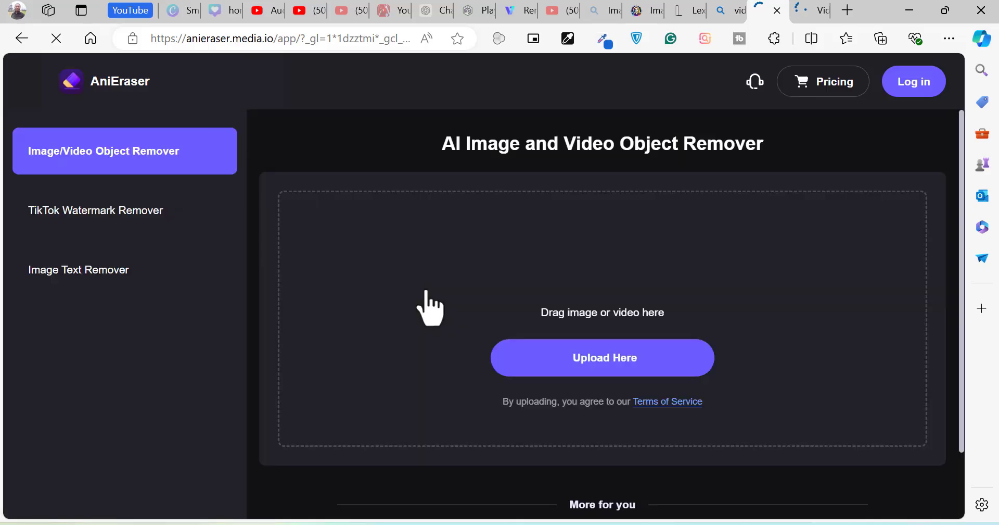
Upload the Channel intro video from the Old subfolder of Smart Money Empire to AniEraser's Image/Video Object Remover
{"action": "left_click", "coordinate": [584, 360]}
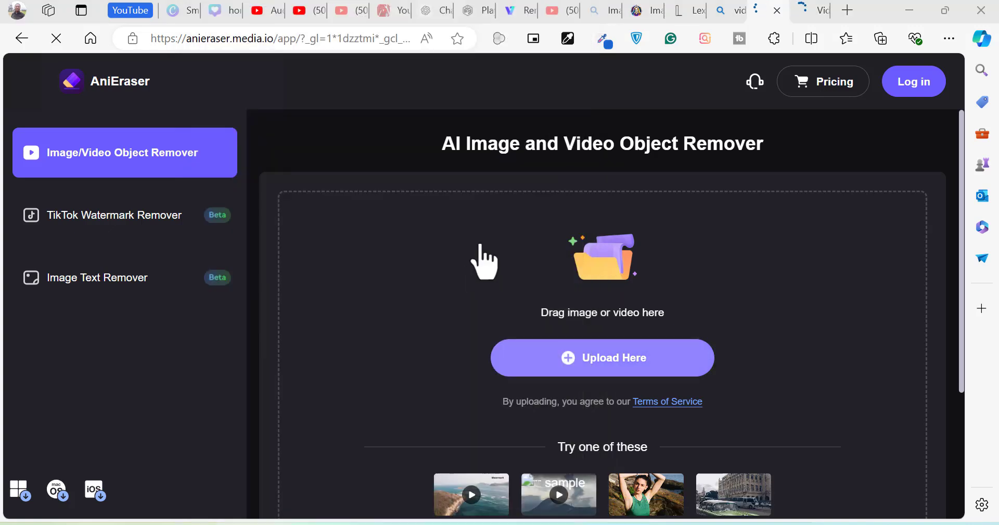
{"action": "left_click", "coordinate": [604, 355]}
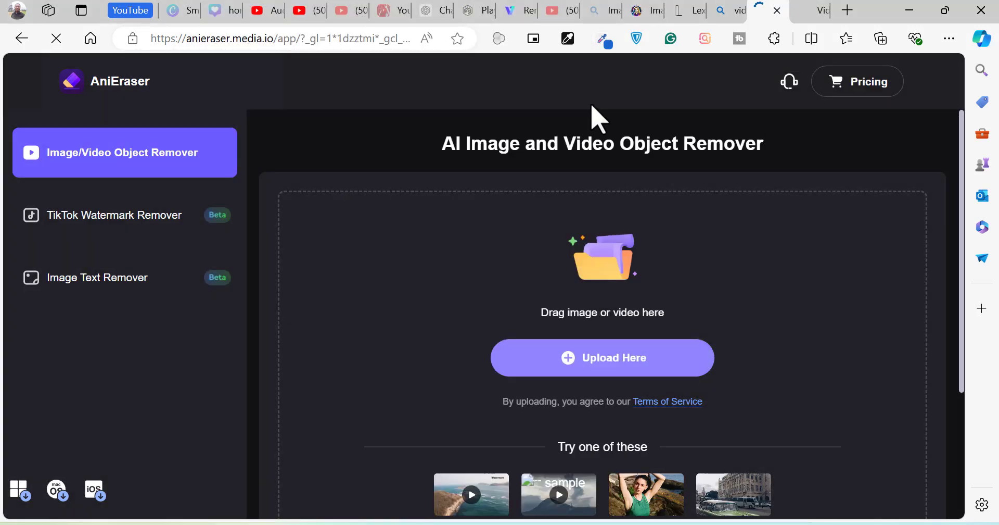
{"action": "mouse_move", "coordinate": [373, 522]}
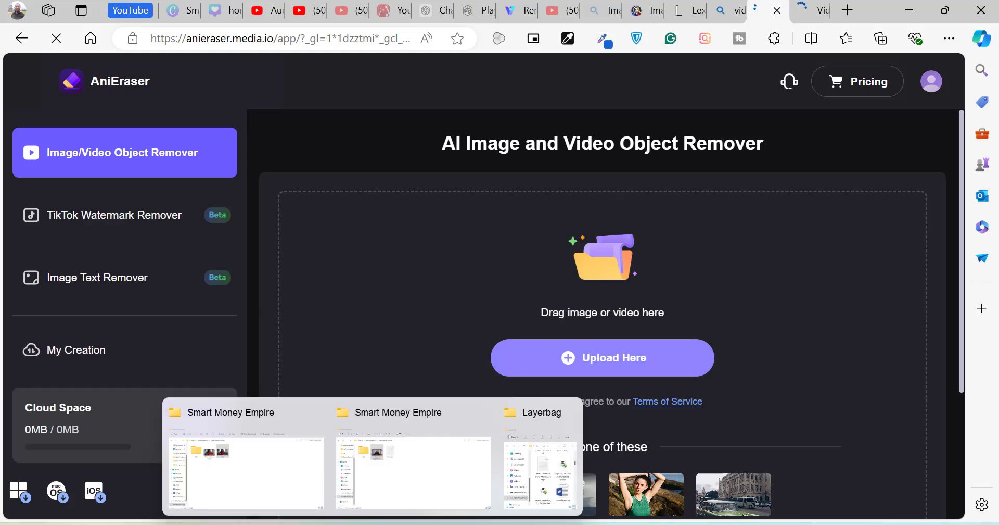
{"action": "left_click", "coordinate": [461, 457]}
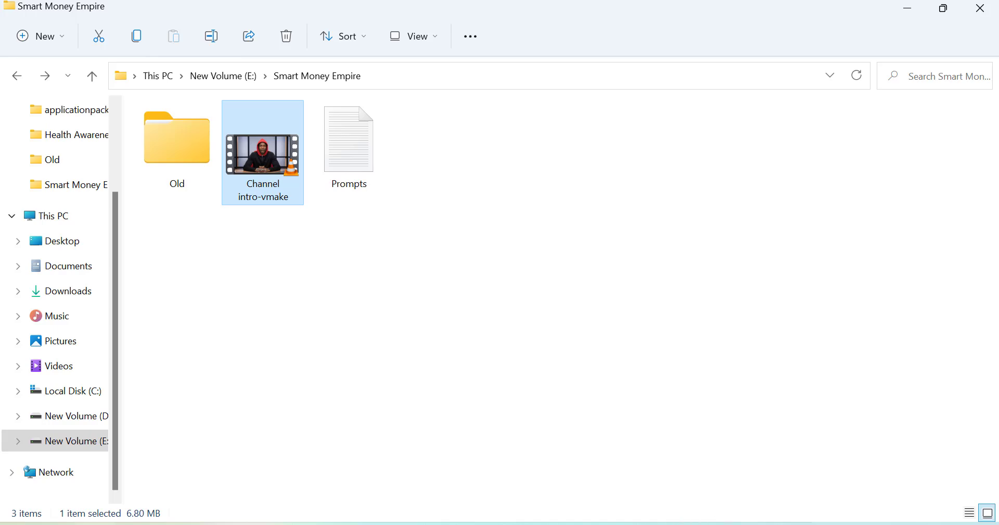
{"action": "mouse_move", "coordinate": [578, 522]}
{"action": "left_click", "coordinate": [568, 482]}
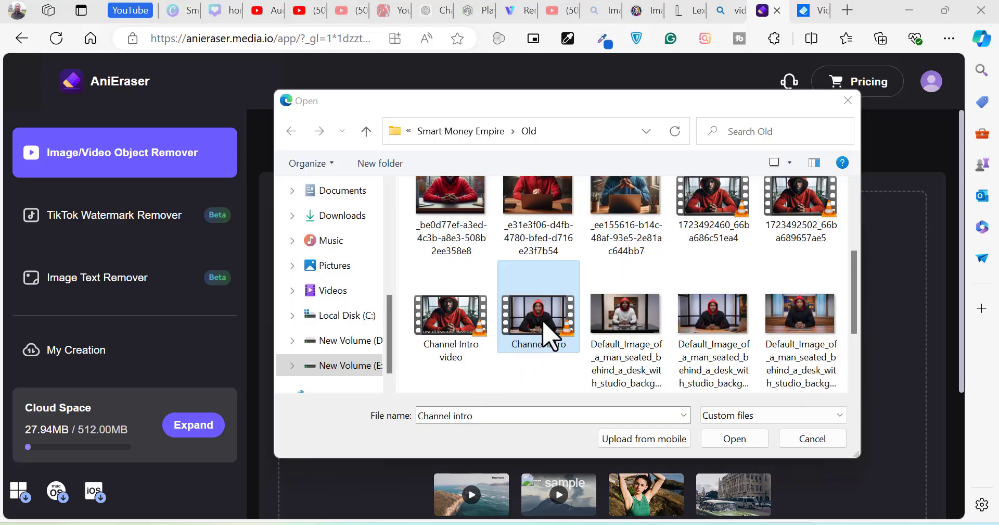
{"action": "double_click", "coordinate": [547, 333]}
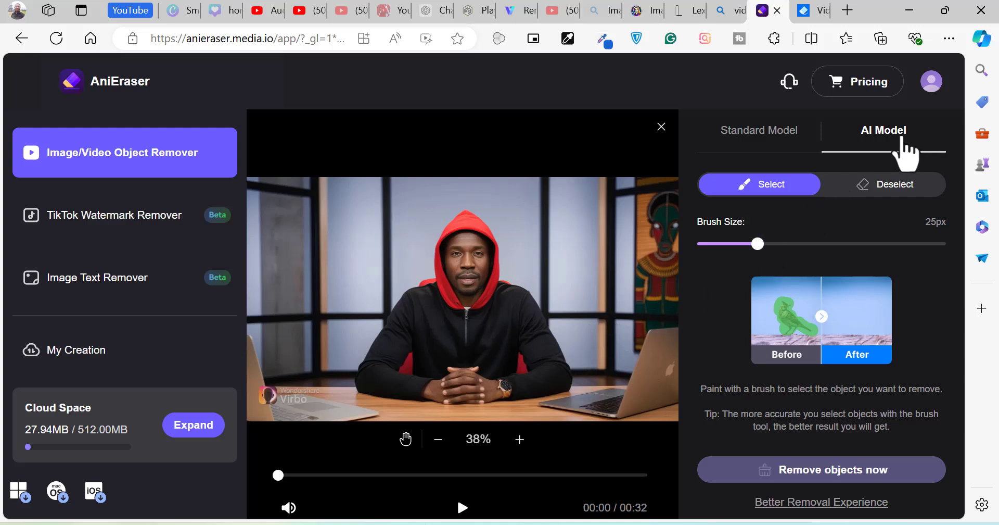
Compare the Standard Model, then use the AI Model to brush over the Wondershare Virbo watermark in the video's lower-left corner and remove it
{"action": "left_click", "coordinate": [761, 135]}
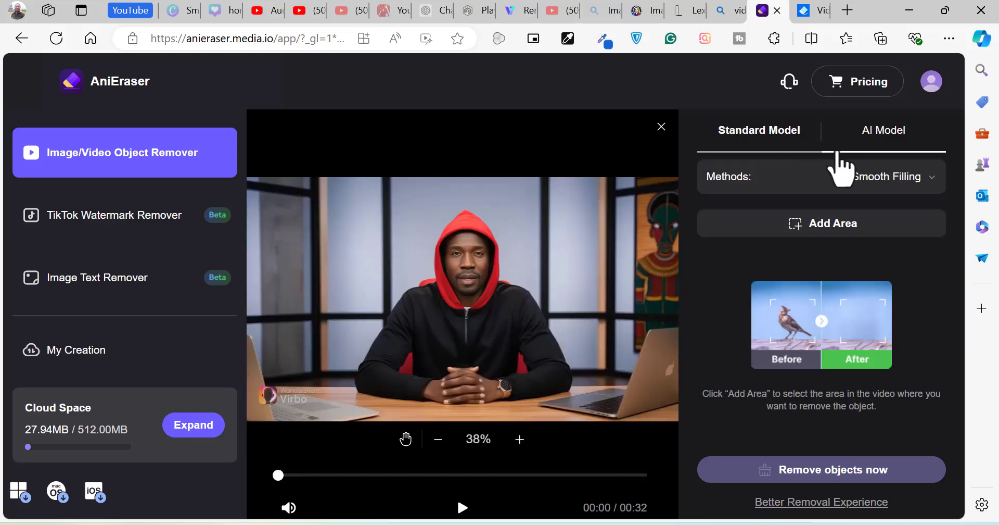
{"action": "left_click", "coordinate": [877, 150]}
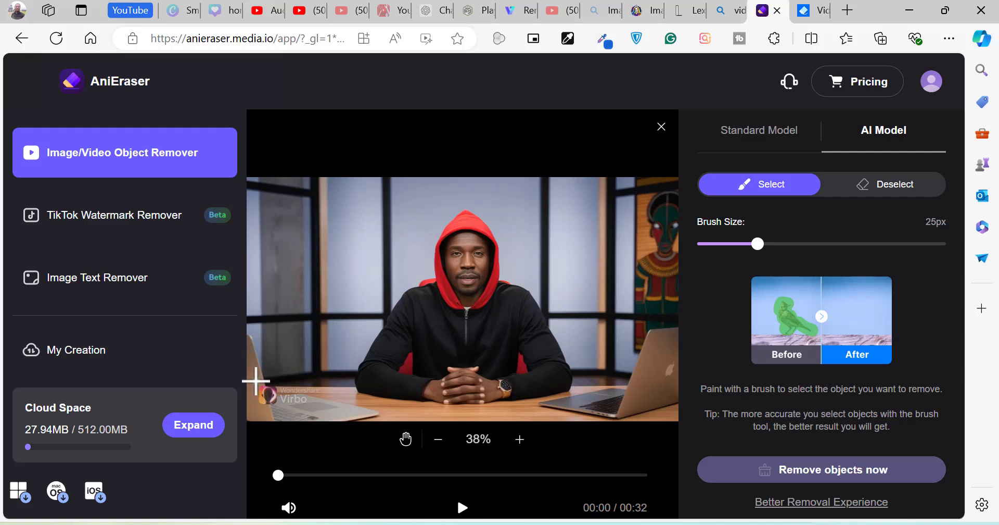
{"action": "left_click_drag", "start_coordinate": [265, 398], "coordinate": [259, 385]}
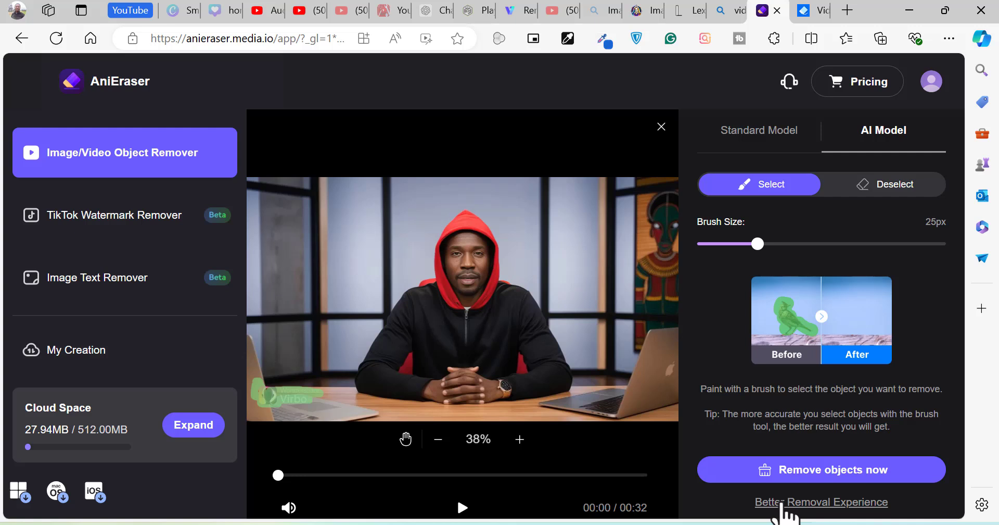
{"action": "left_click", "coordinate": [831, 470]}
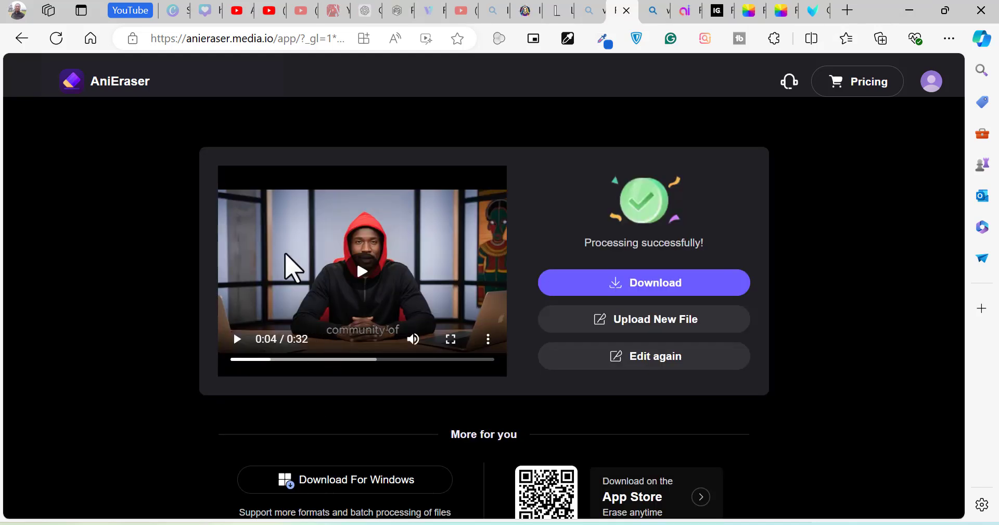
Play back the processed video to check the watermark area, and download it from AniEraser
{"action": "left_click", "coordinate": [237, 339]}
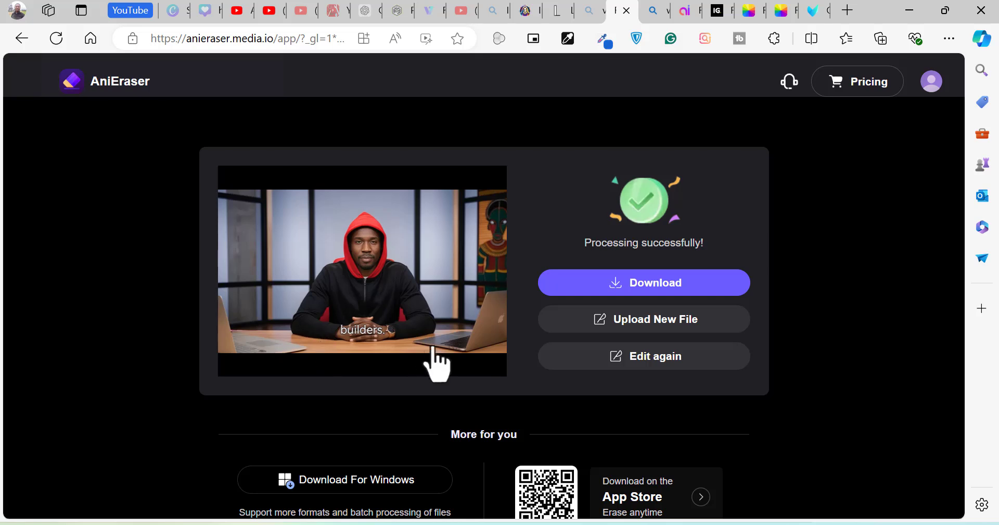
{"action": "mouse_move", "coordinate": [252, 323]}
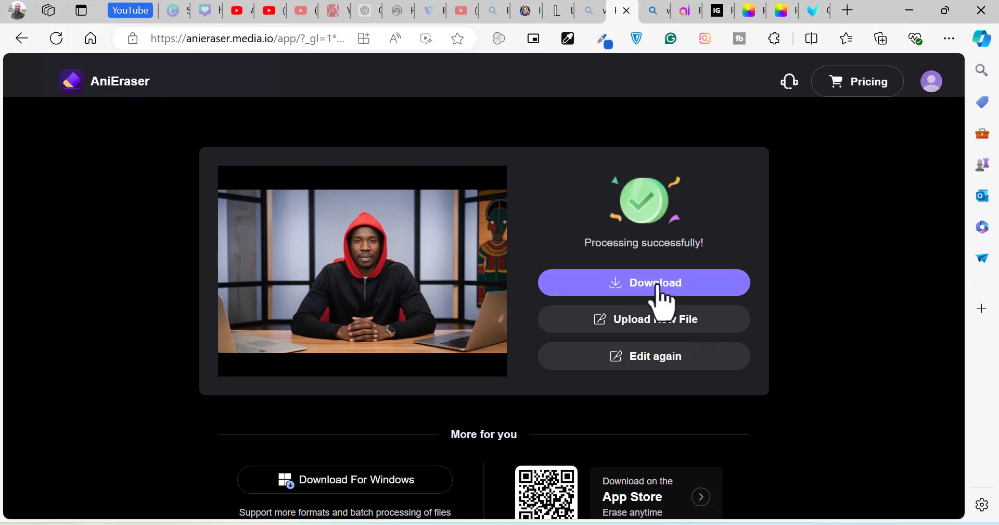
{"action": "left_click", "coordinate": [239, 338]}
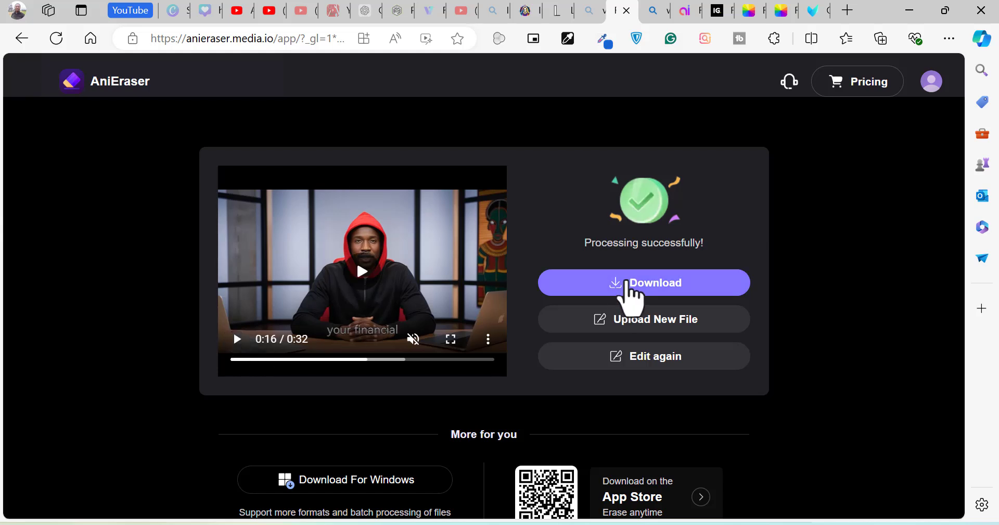
{"action": "left_click", "coordinate": [627, 284]}
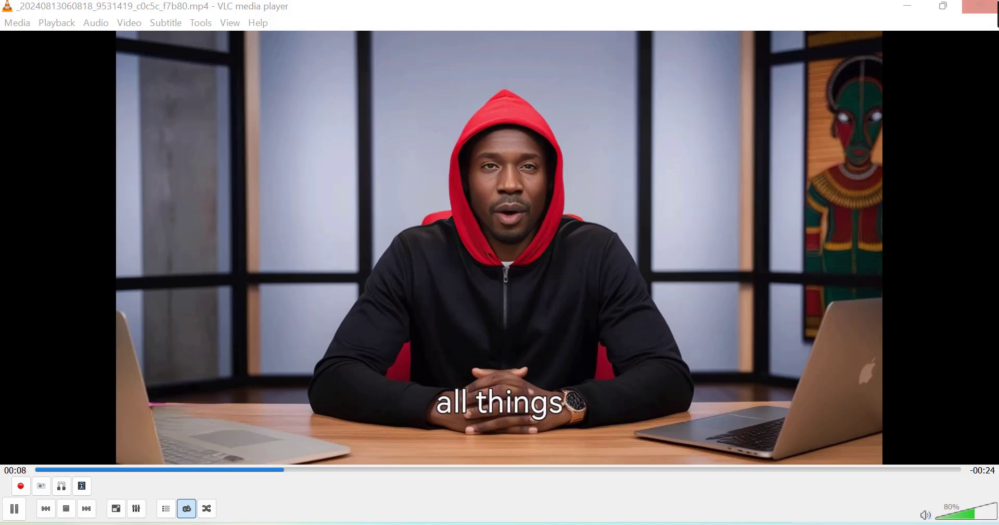
Close the VLC player and switch to the browser's Smart Money Empire YouTube channel page to view its banner and videos
{"action": "left_click", "coordinate": [982, 6]}
{"action": "key", "text": "alt+Tab"}
{"action": "left_click", "coordinate": [329, 11]}
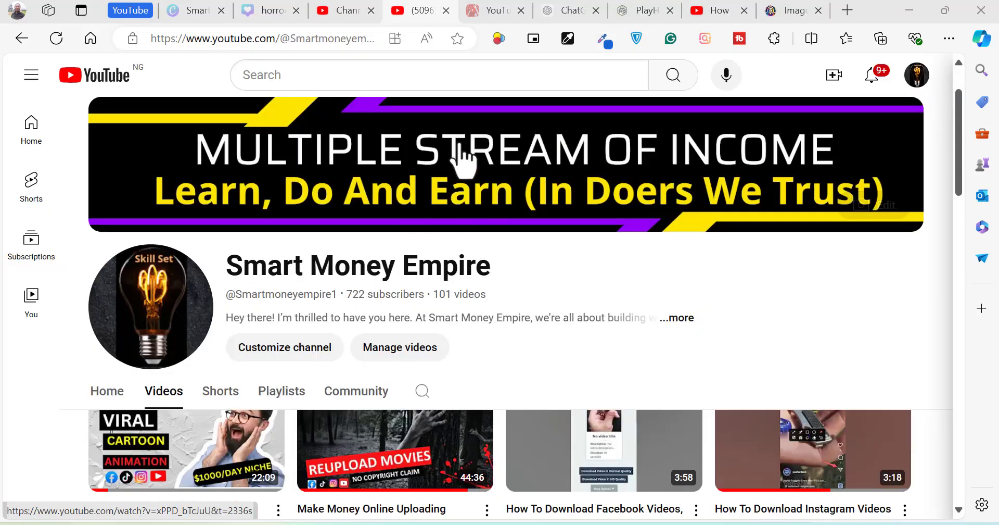
{"action": "scroll", "coordinate": [506, 168], "scroll_direction": "down", "scroll_amount": 1}
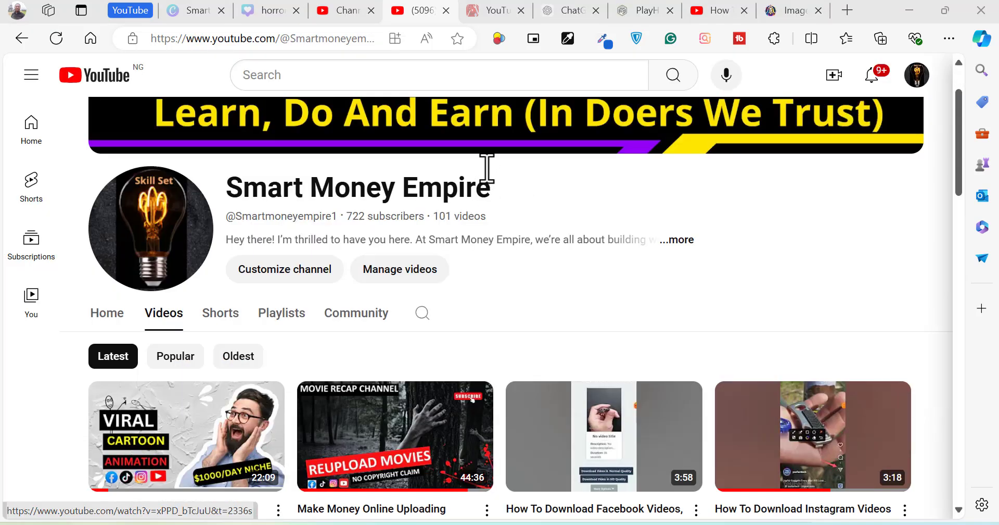
{"action": "scroll", "coordinate": [497, 259], "scroll_direction": "up", "scroll_amount": 1}
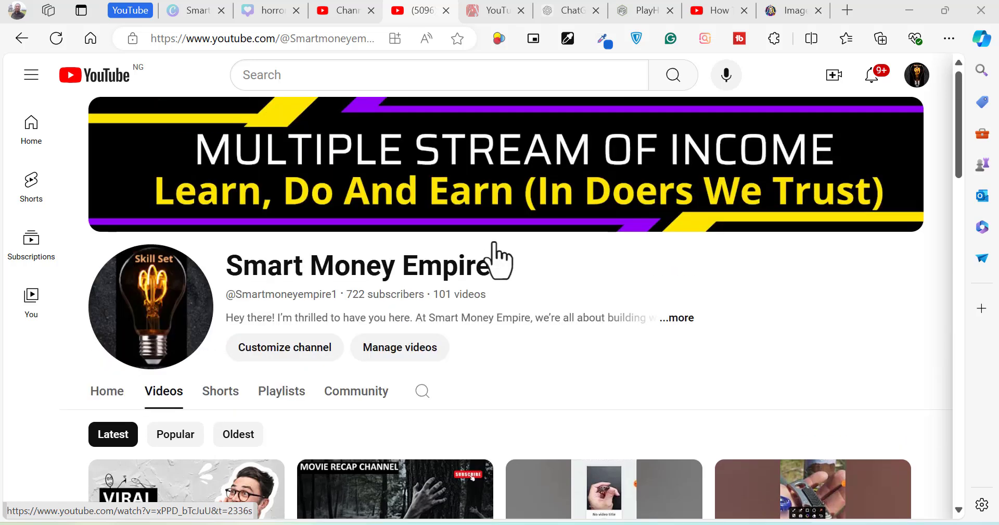